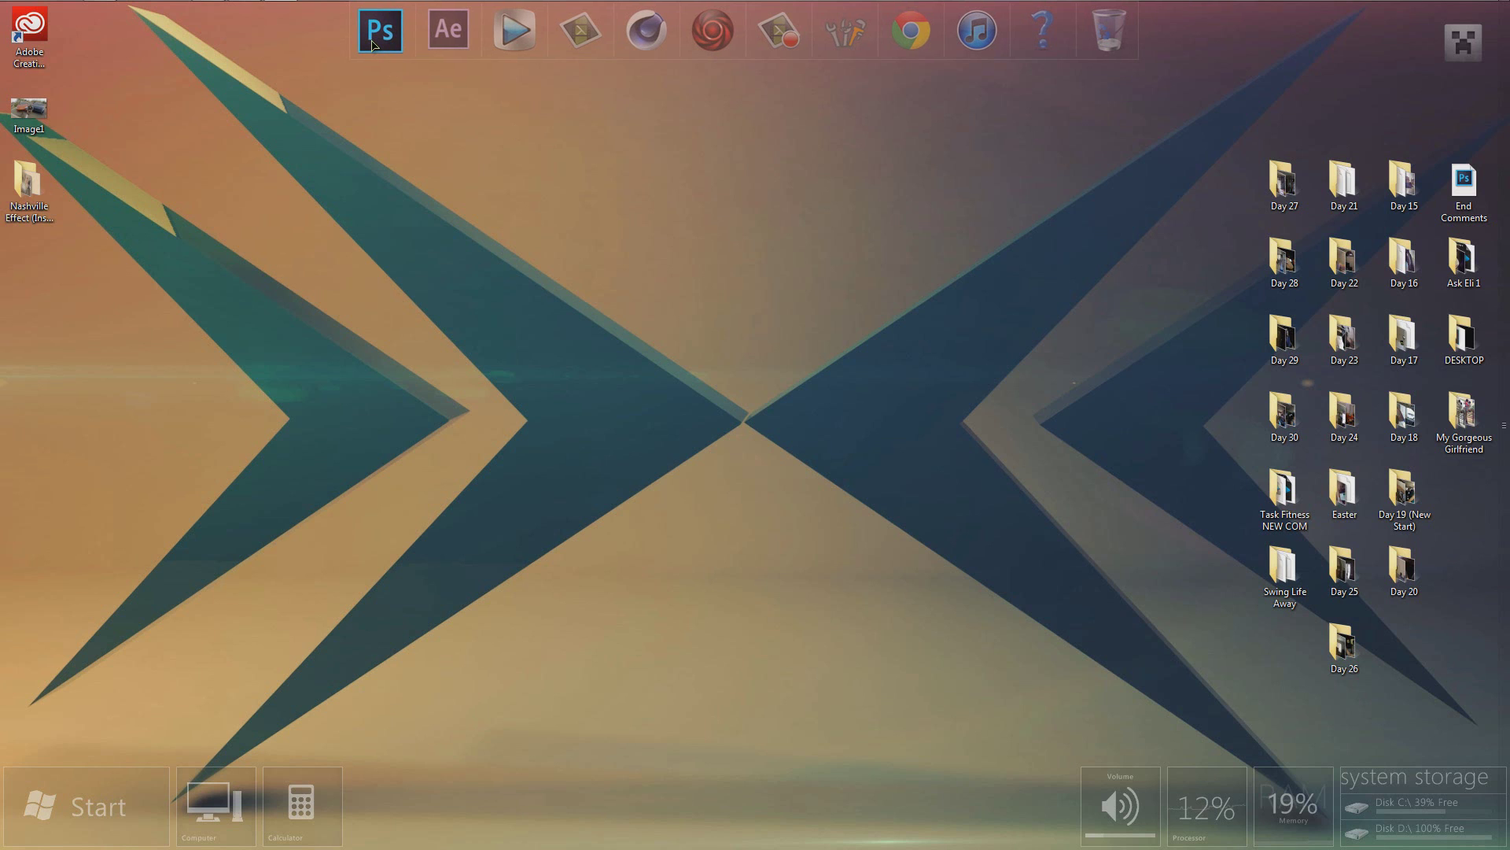
# - Open the Nashville Effect (Instagram) folder and inspect the Raw Guitar, Raw Vox and Multiply Yo files
pyautogui.click(453, 45)
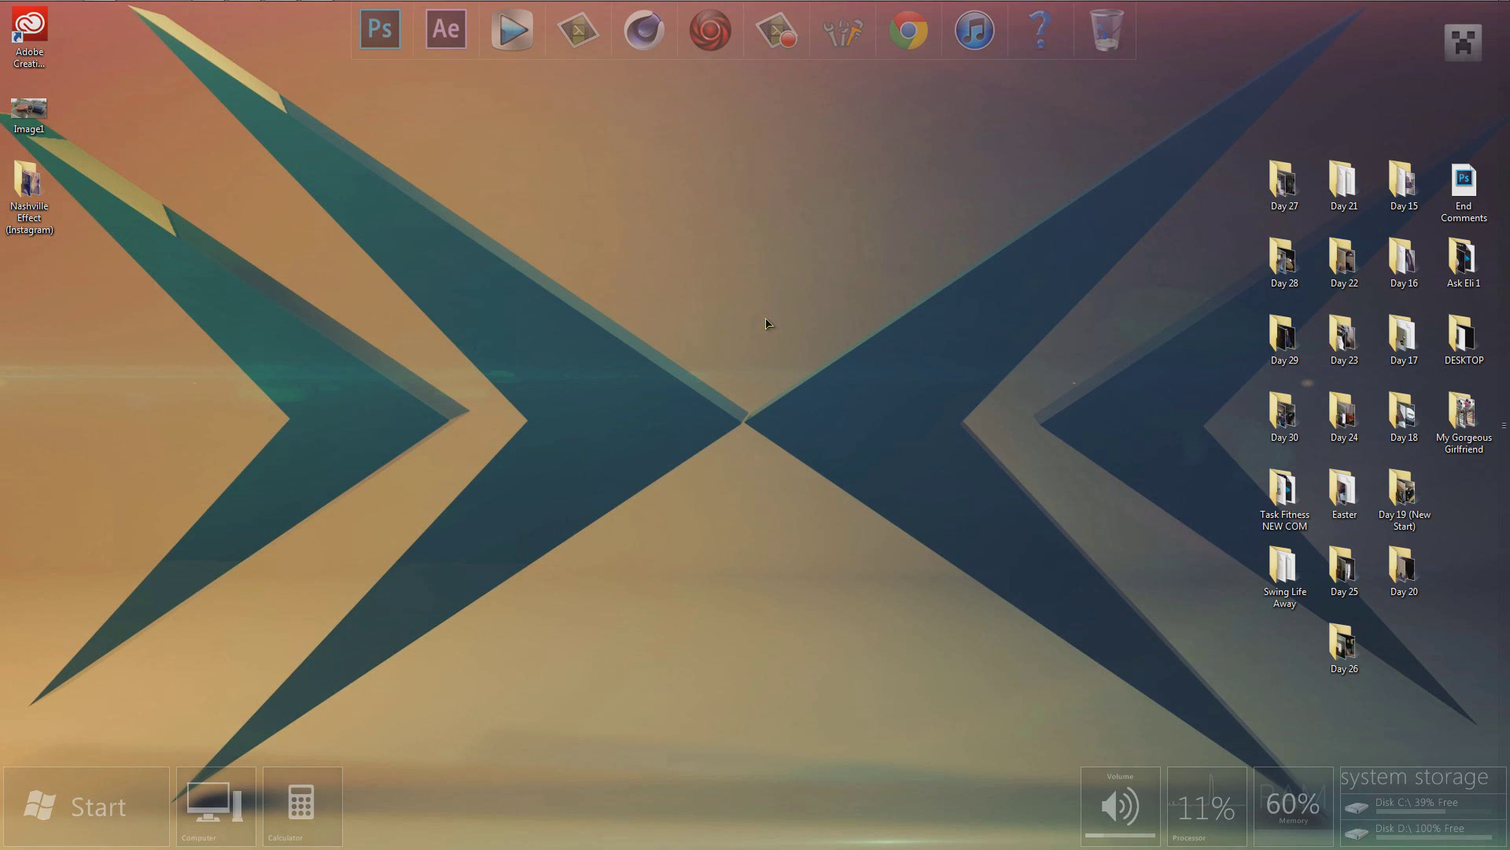
pyautogui.press('n')
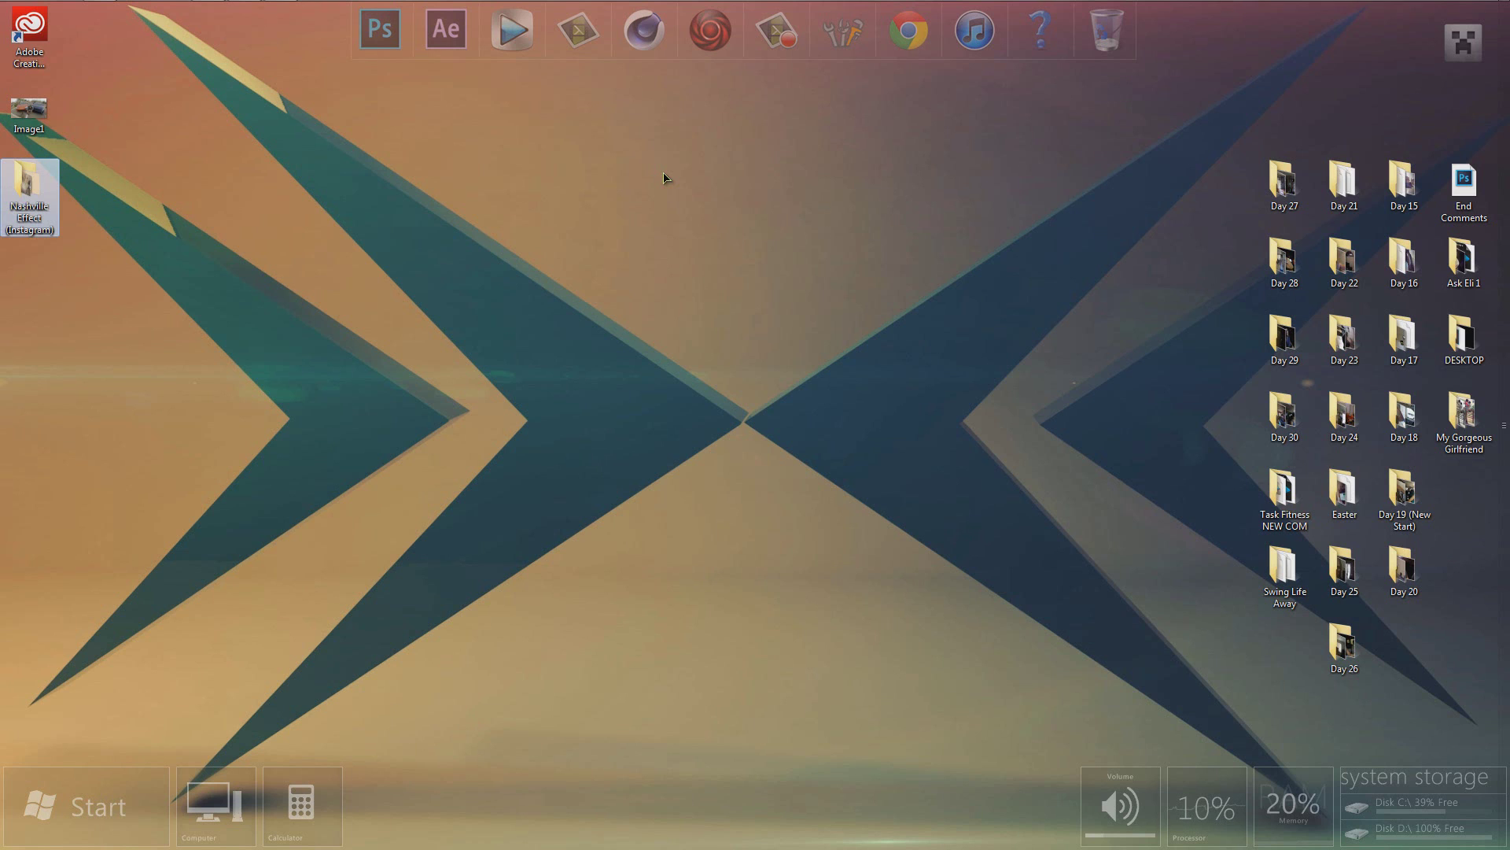
pyautogui.click(328, 251)
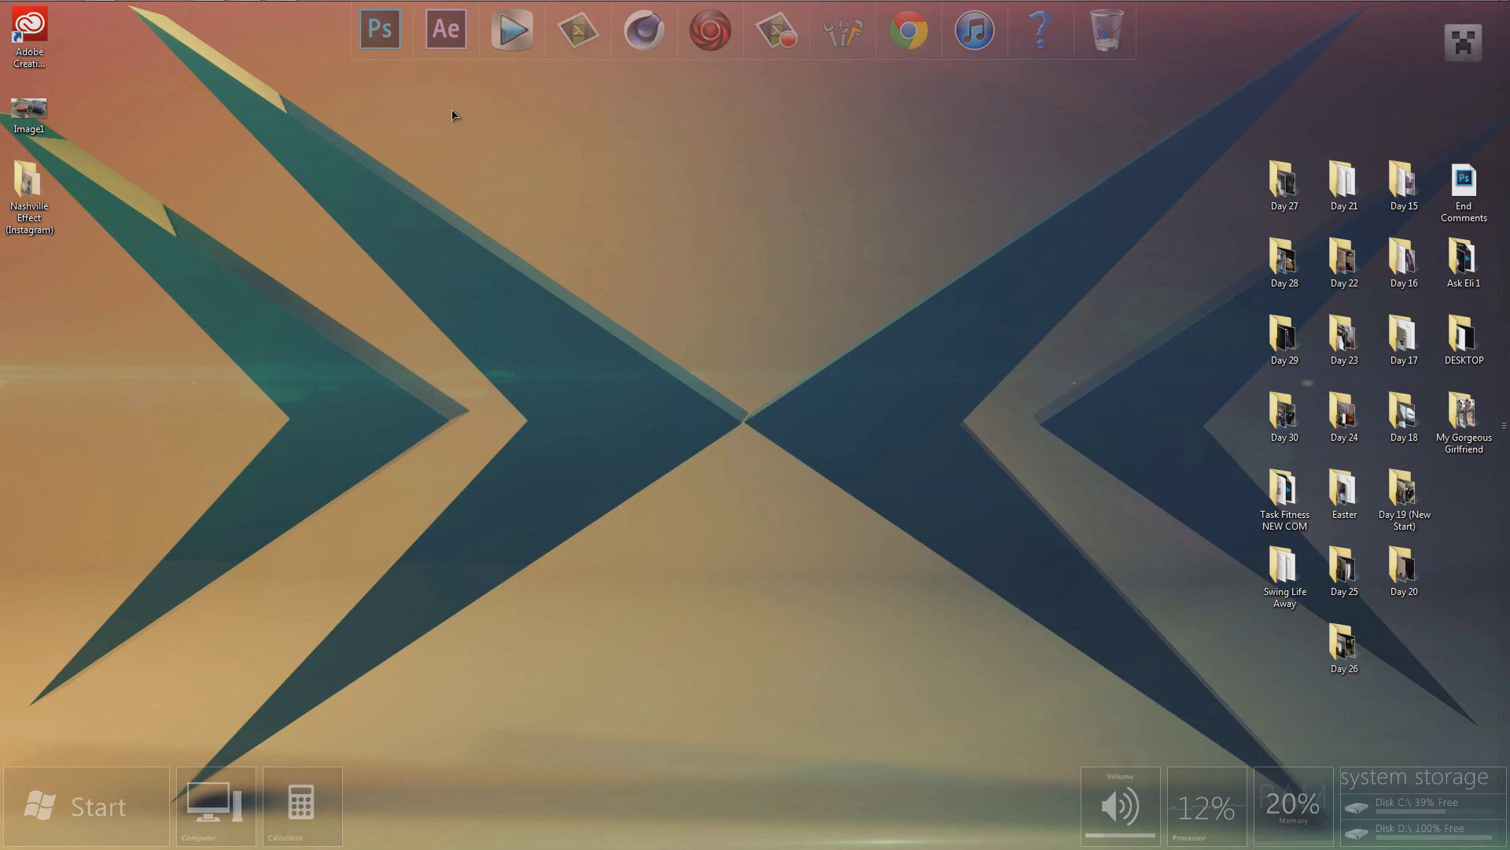
pyautogui.doubleClick(26, 184)
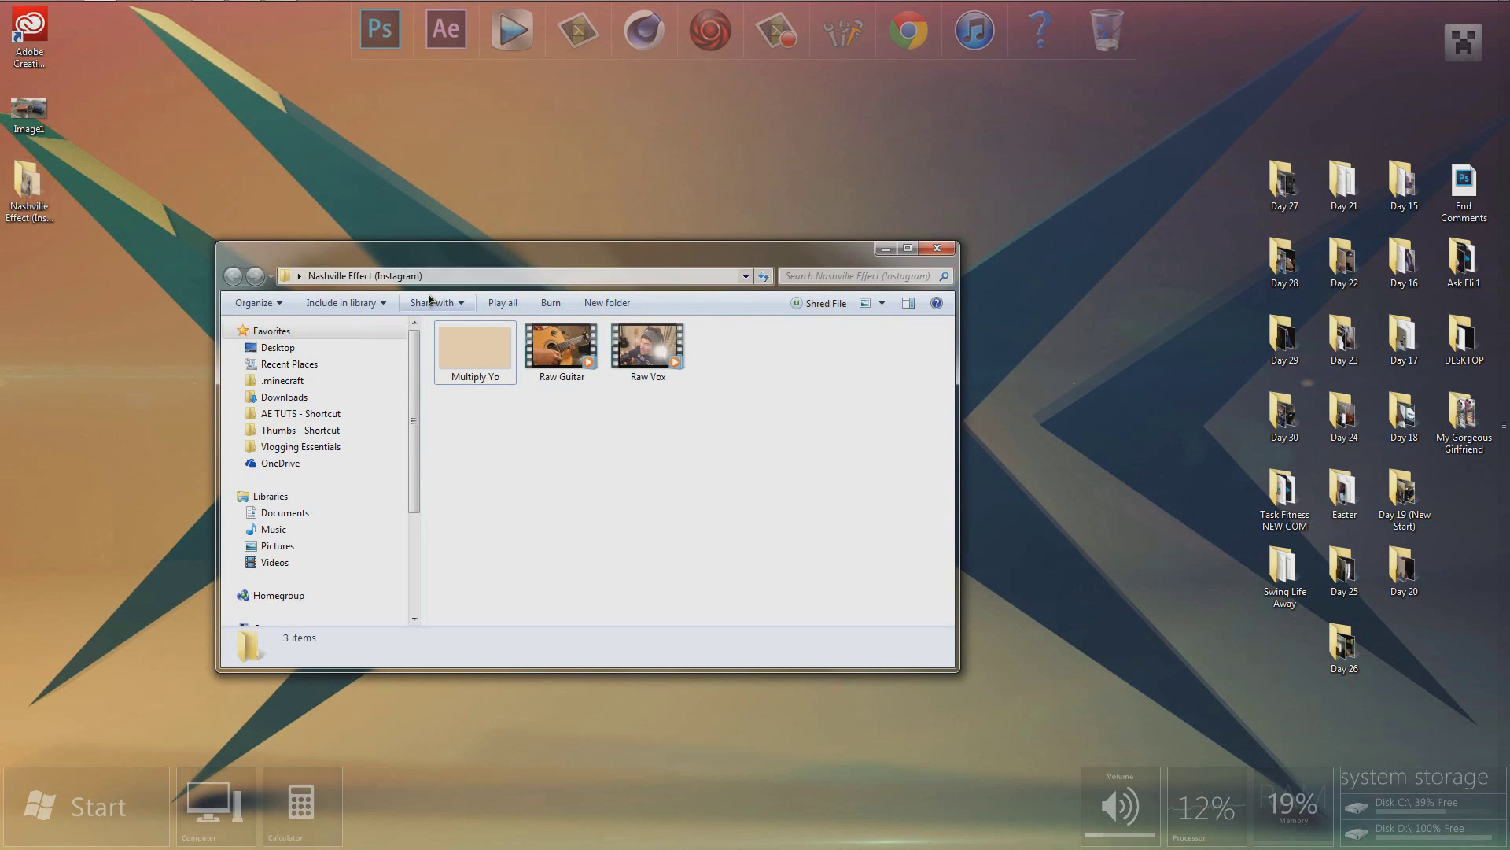
pyautogui.click(570, 369)
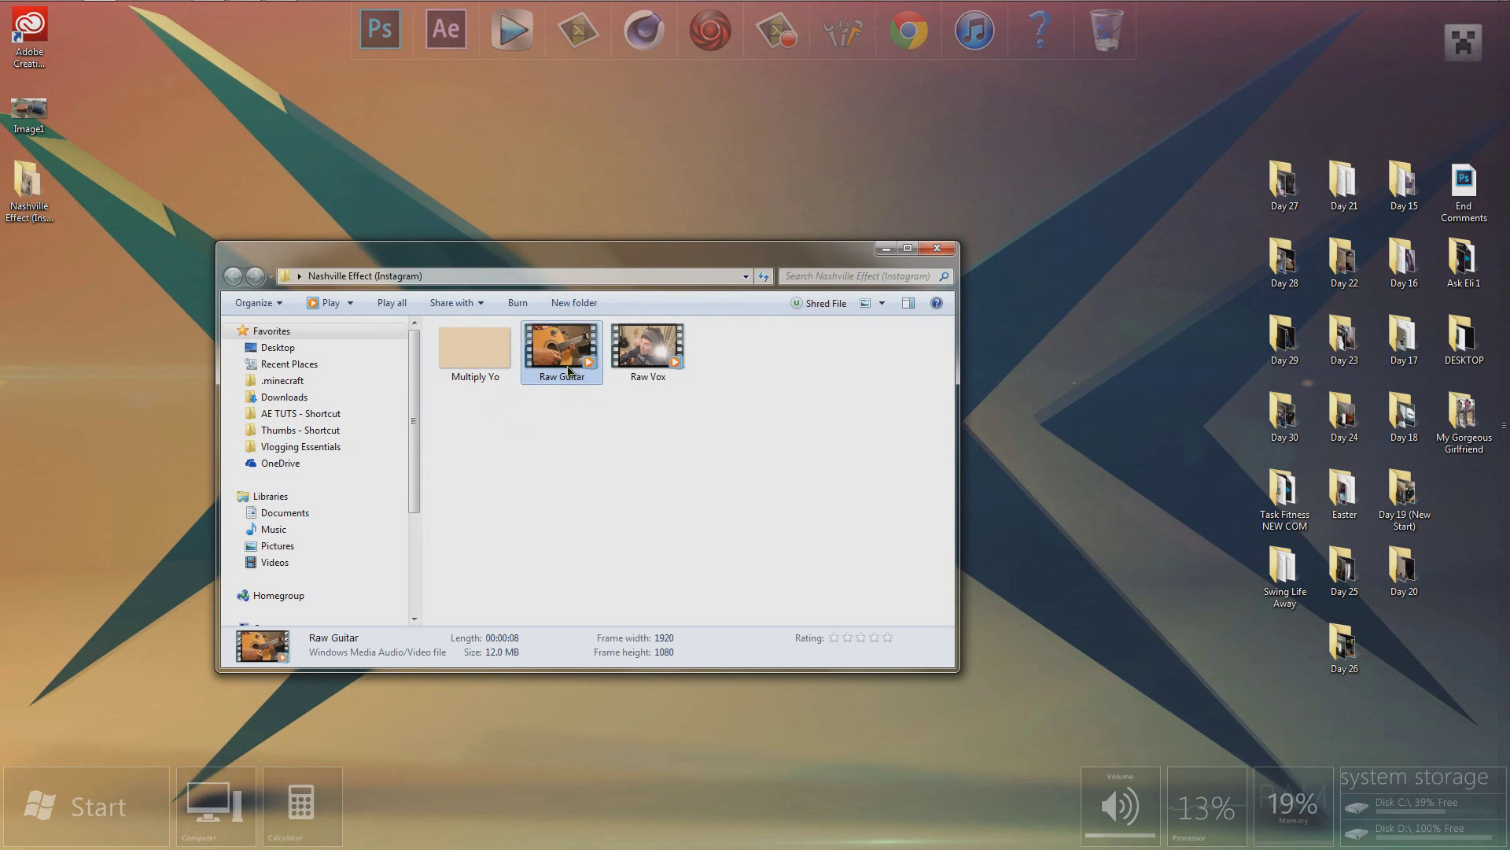
pyautogui.click(658, 366)
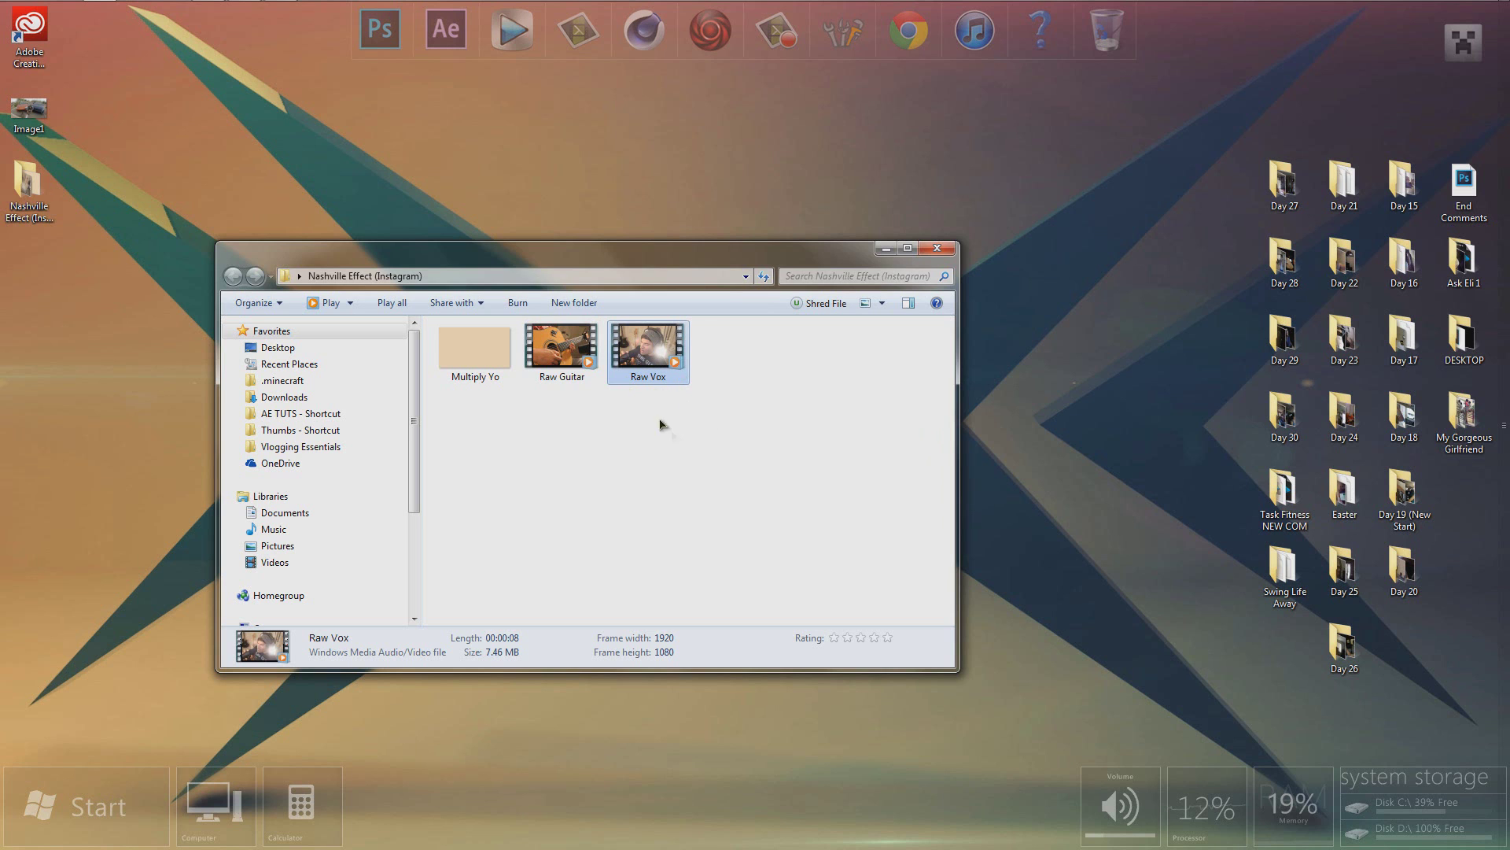
pyautogui.click(482, 366)
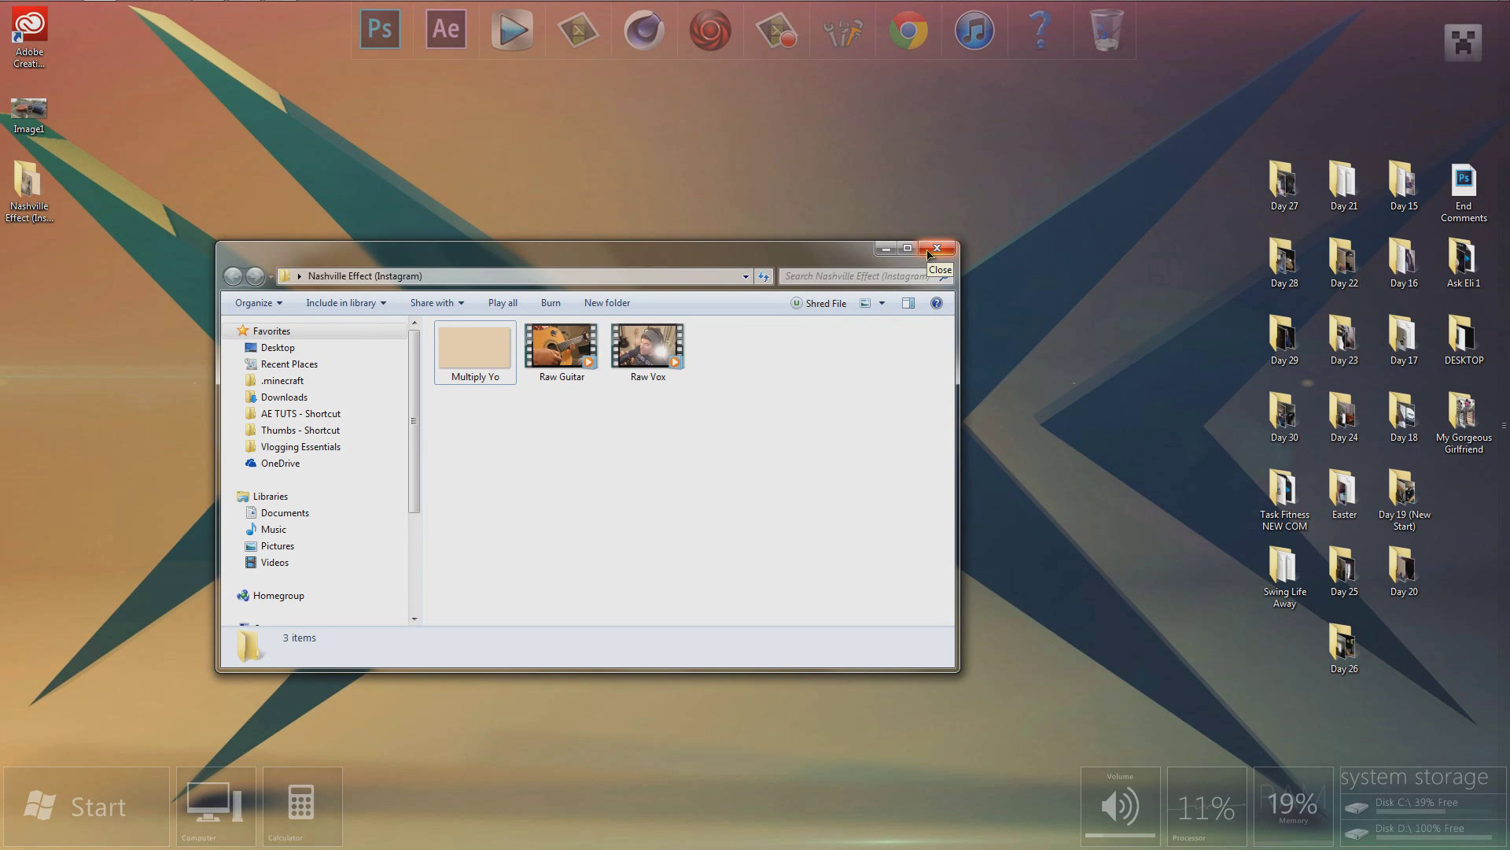
pyautogui.click(936, 249)
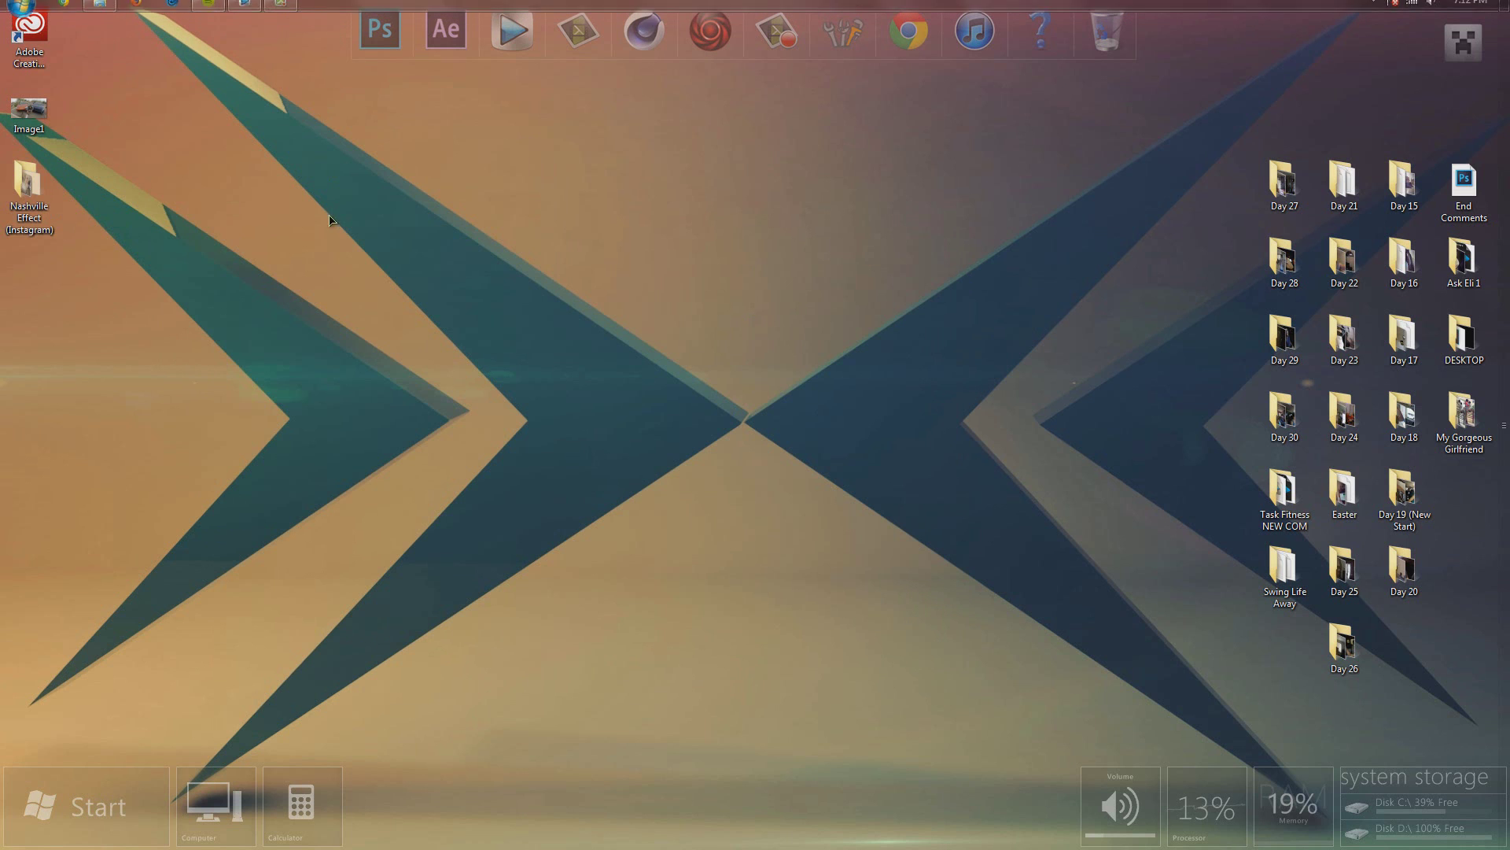
# - Launch After Effects from the dock and close the Welcome dialog
pyautogui.click(446, 29)
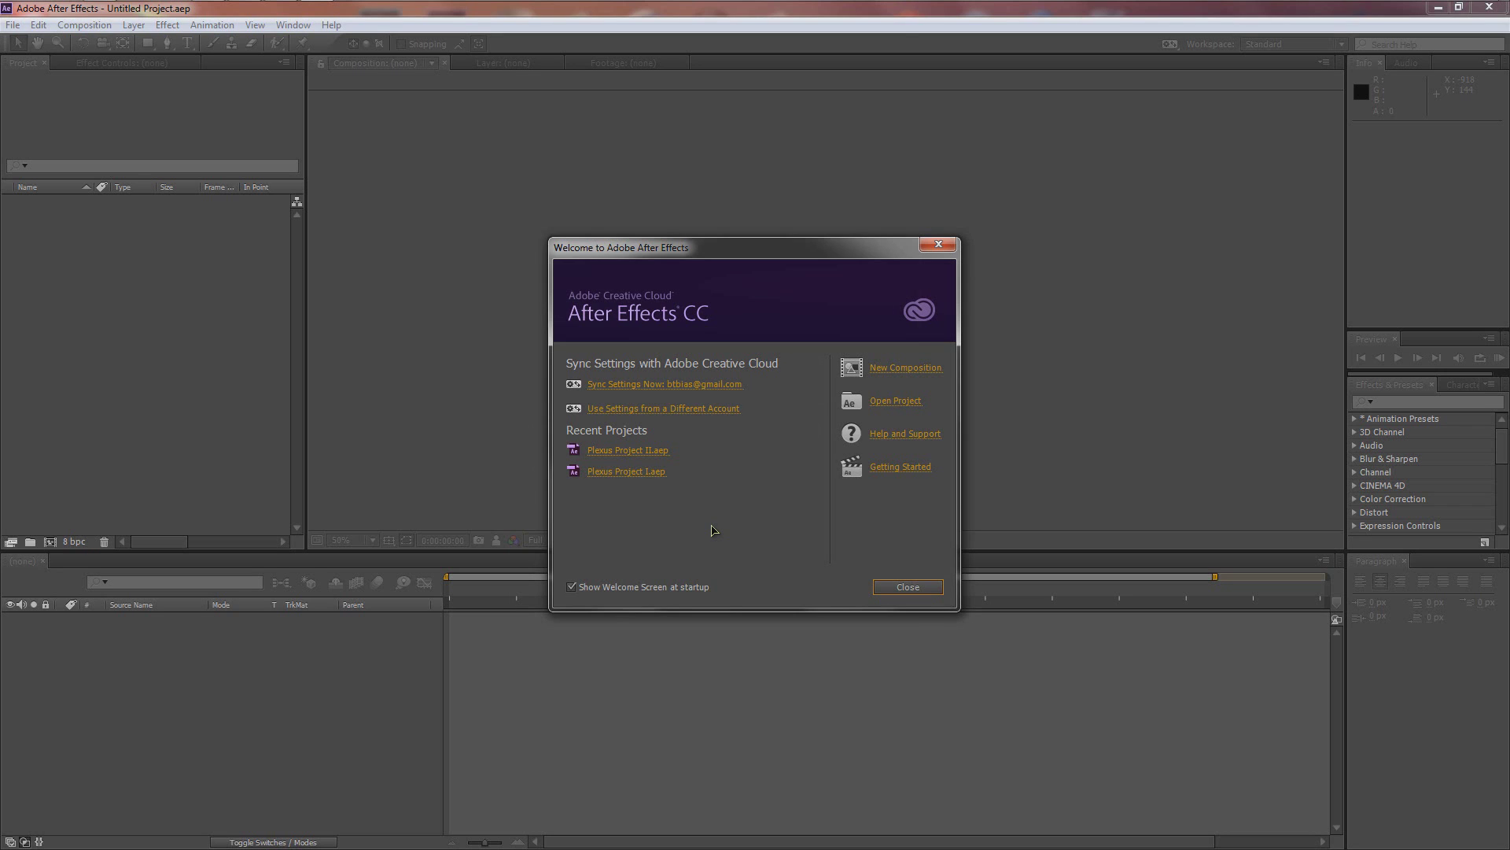
pyautogui.moveTo(598, 261); pyautogui.dragTo(559, 258)
pyautogui.click(900, 243)
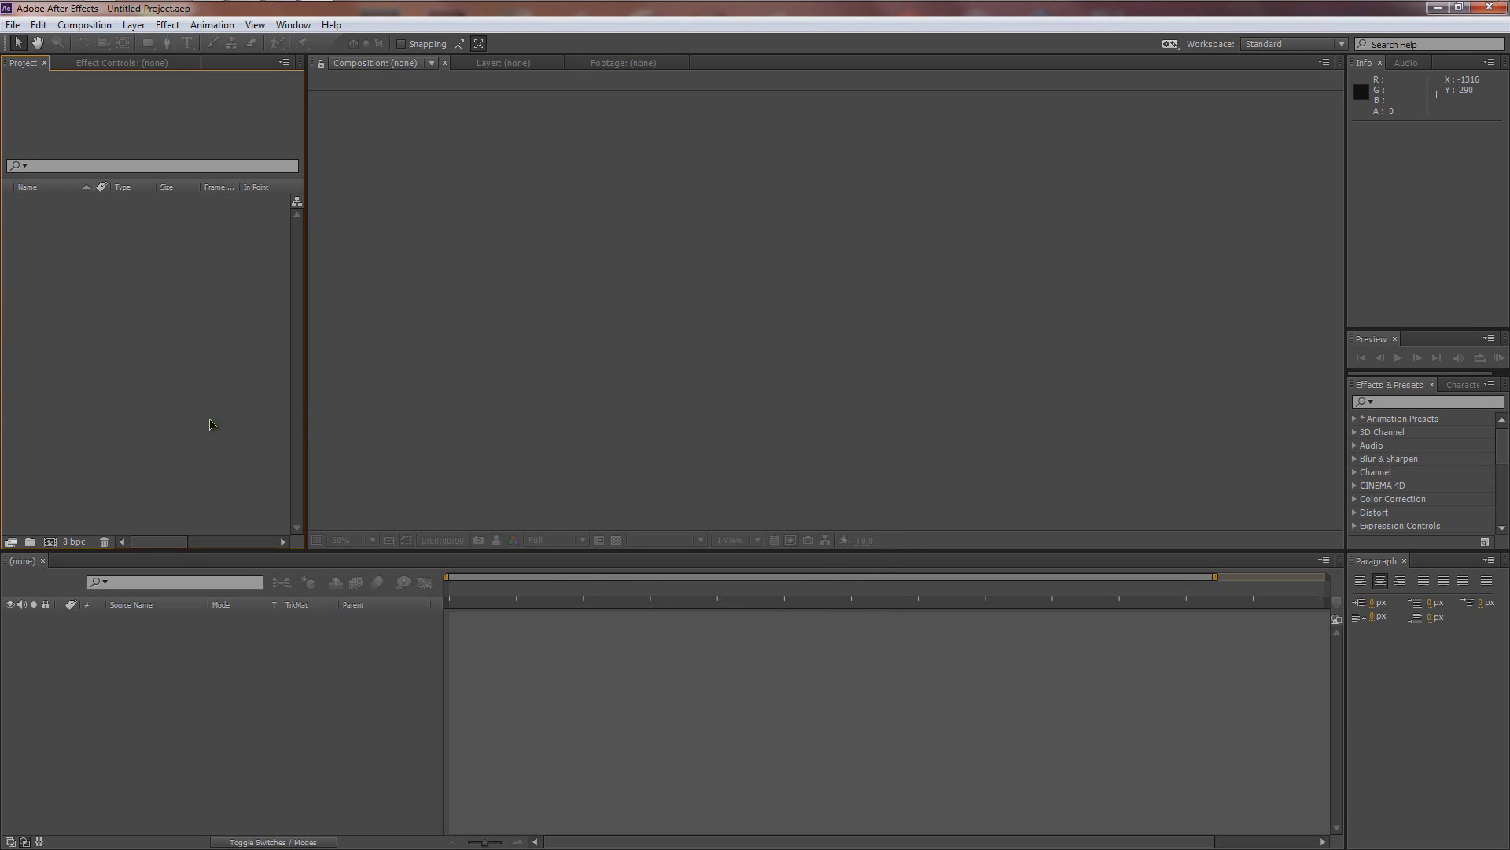
# - Import Multiply Yo, Raw Guitar and Raw Vox from the desktop Nashville Effect (Instagram) folder
pyautogui.doubleClick(139, 370)
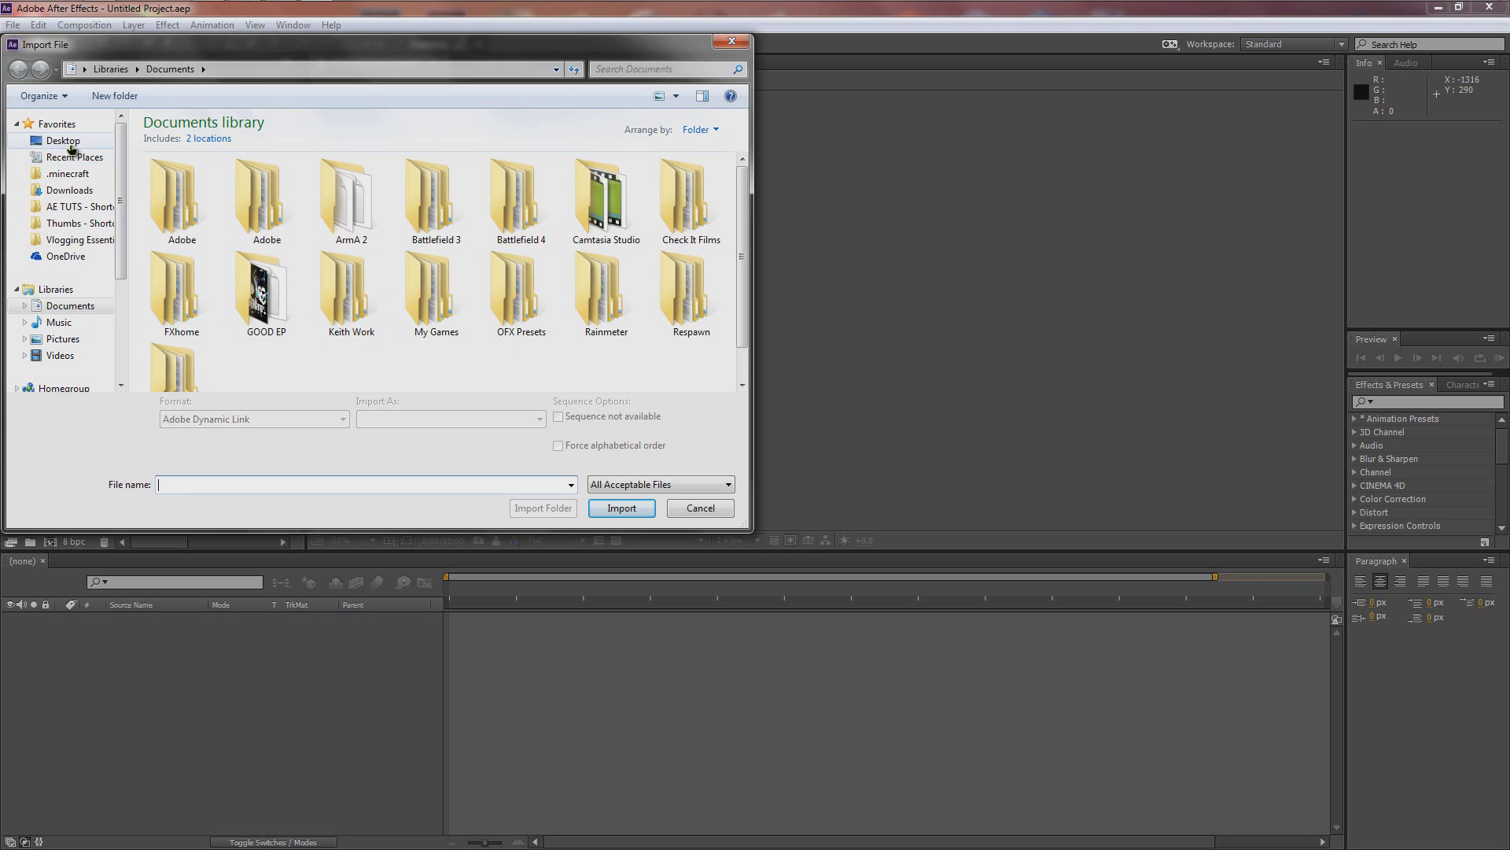
pyautogui.click(63, 140)
pyautogui.scroll(-5, 740, 196)
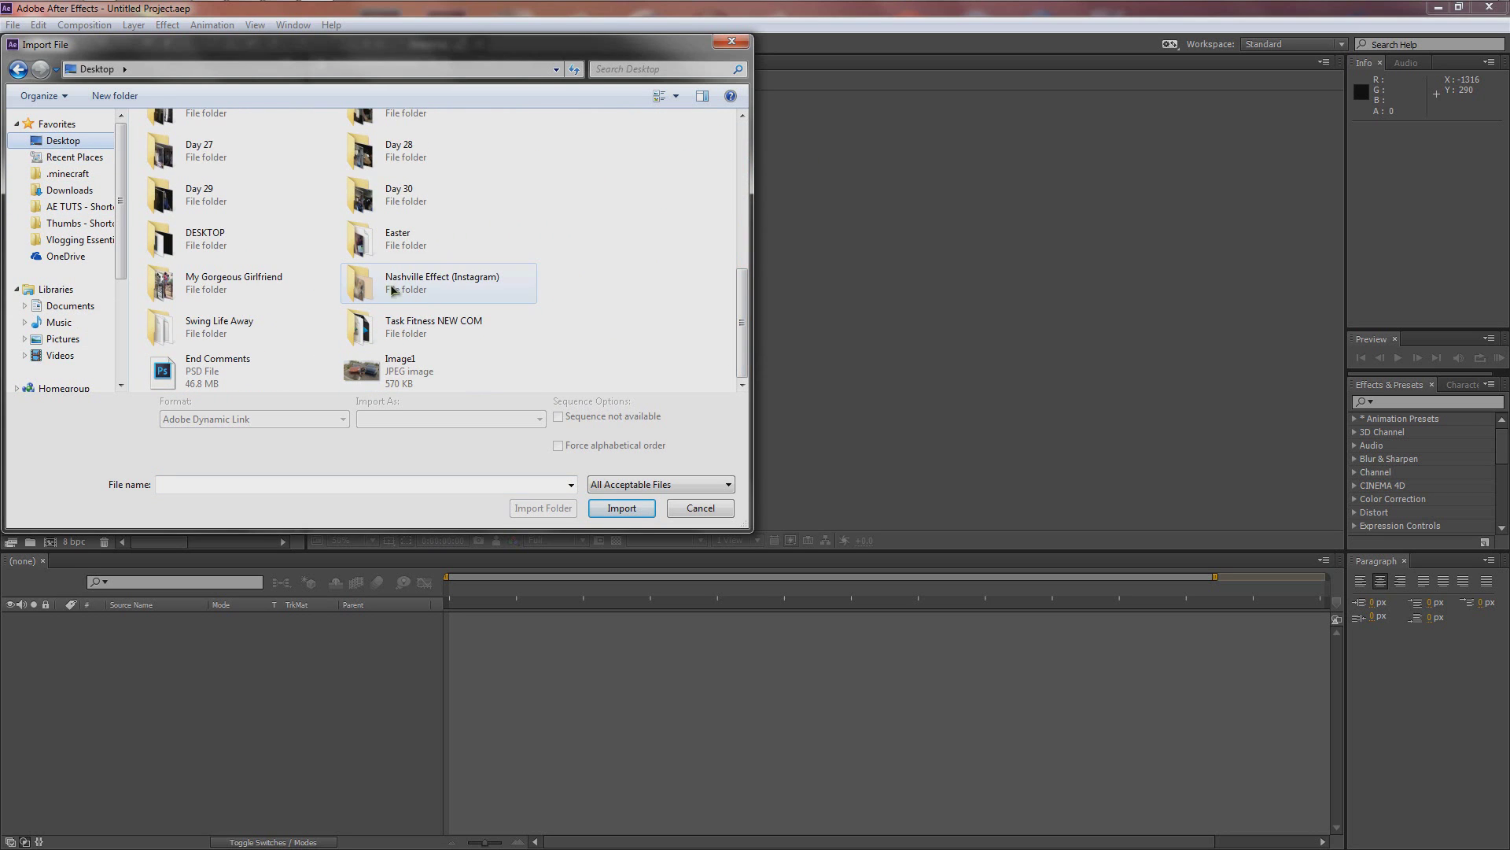
pyautogui.doubleClick(423, 290)
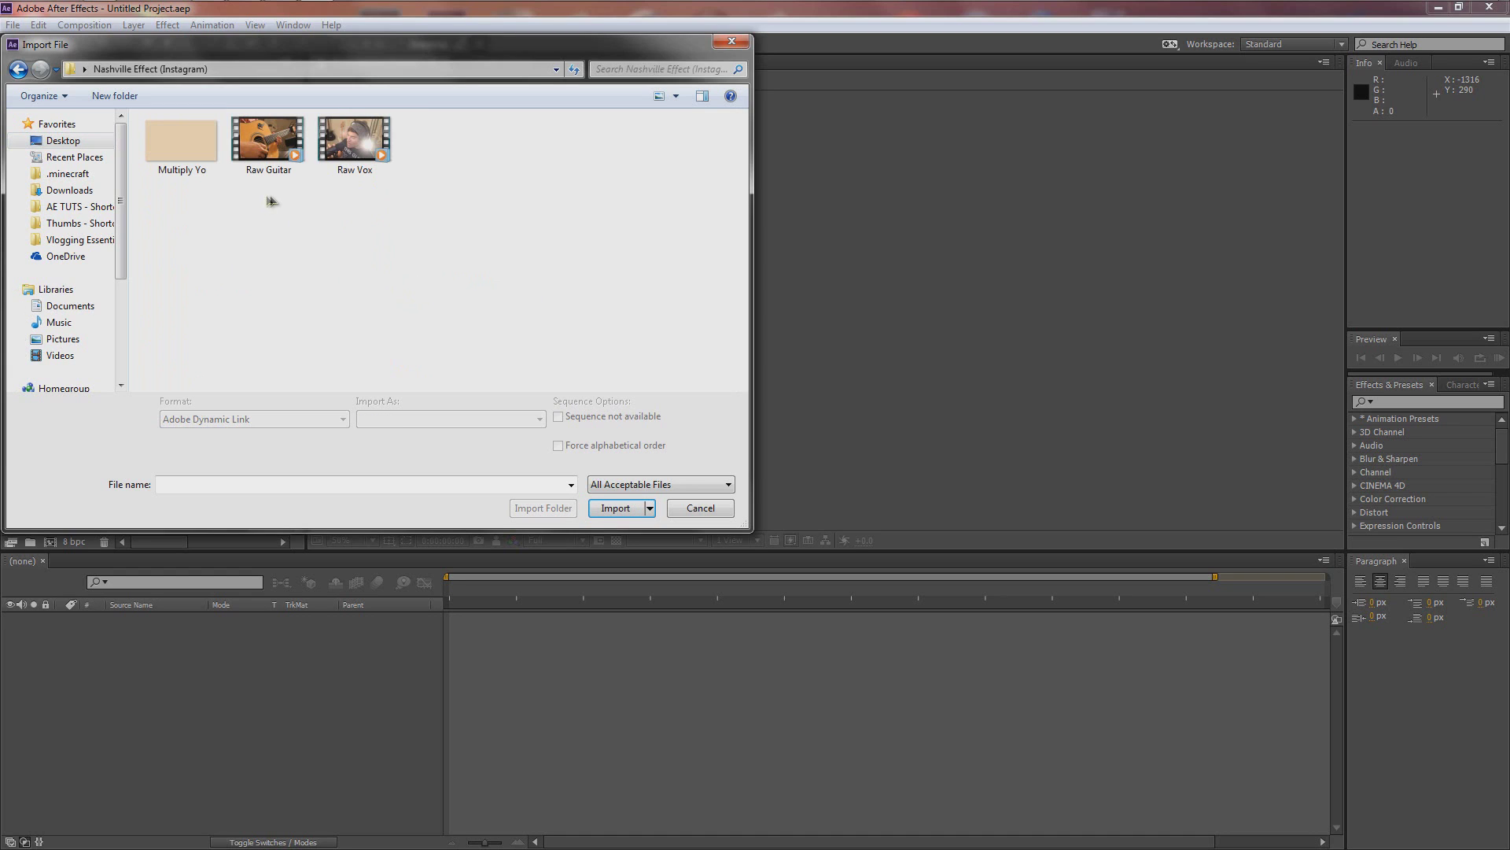
pyautogui.moveTo(512, 236); pyautogui.dragTo(203, 158)
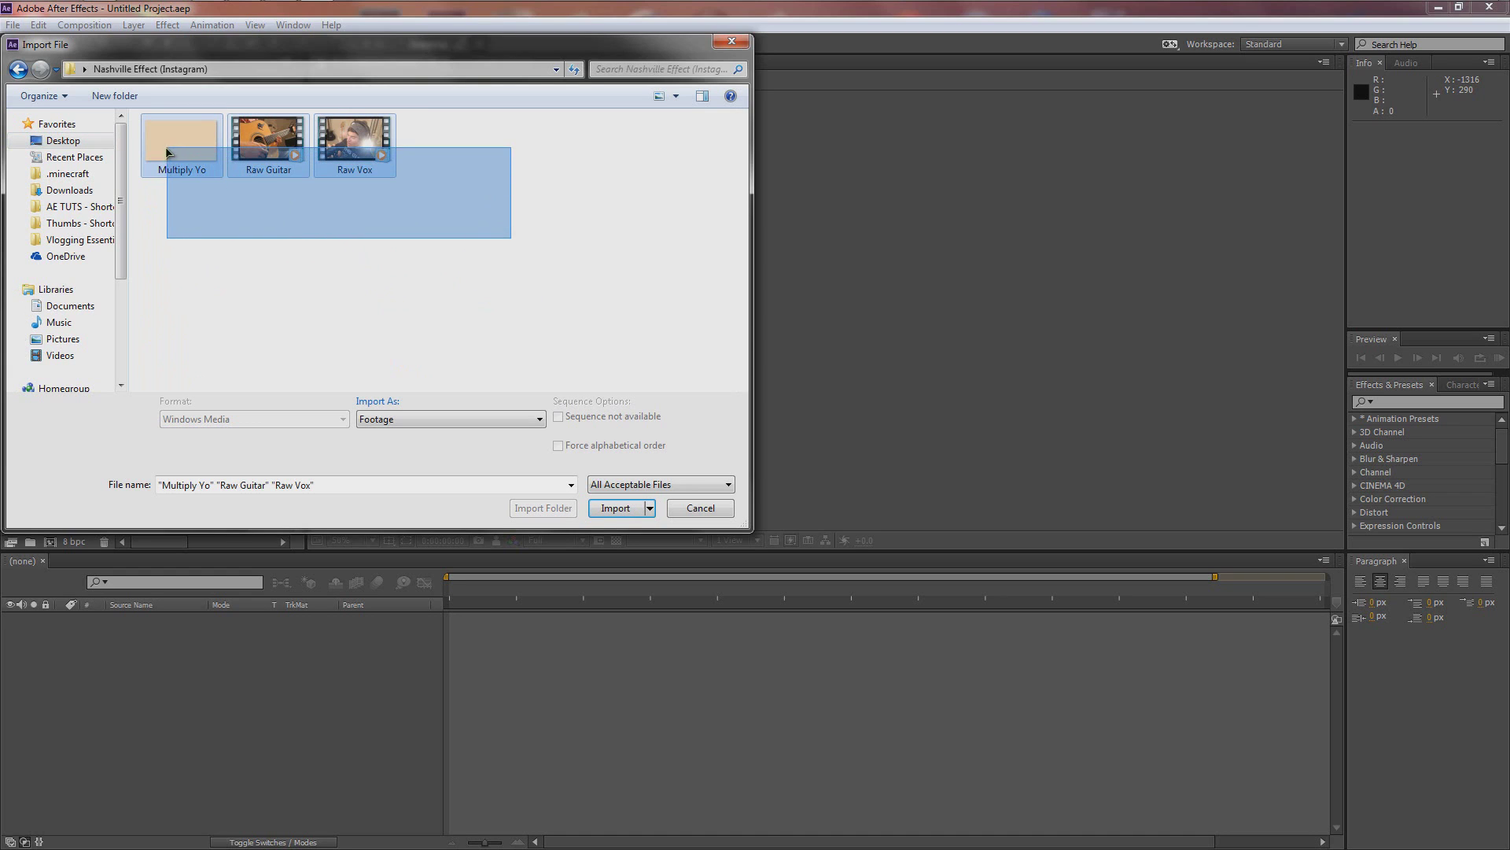
pyautogui.click(612, 508)
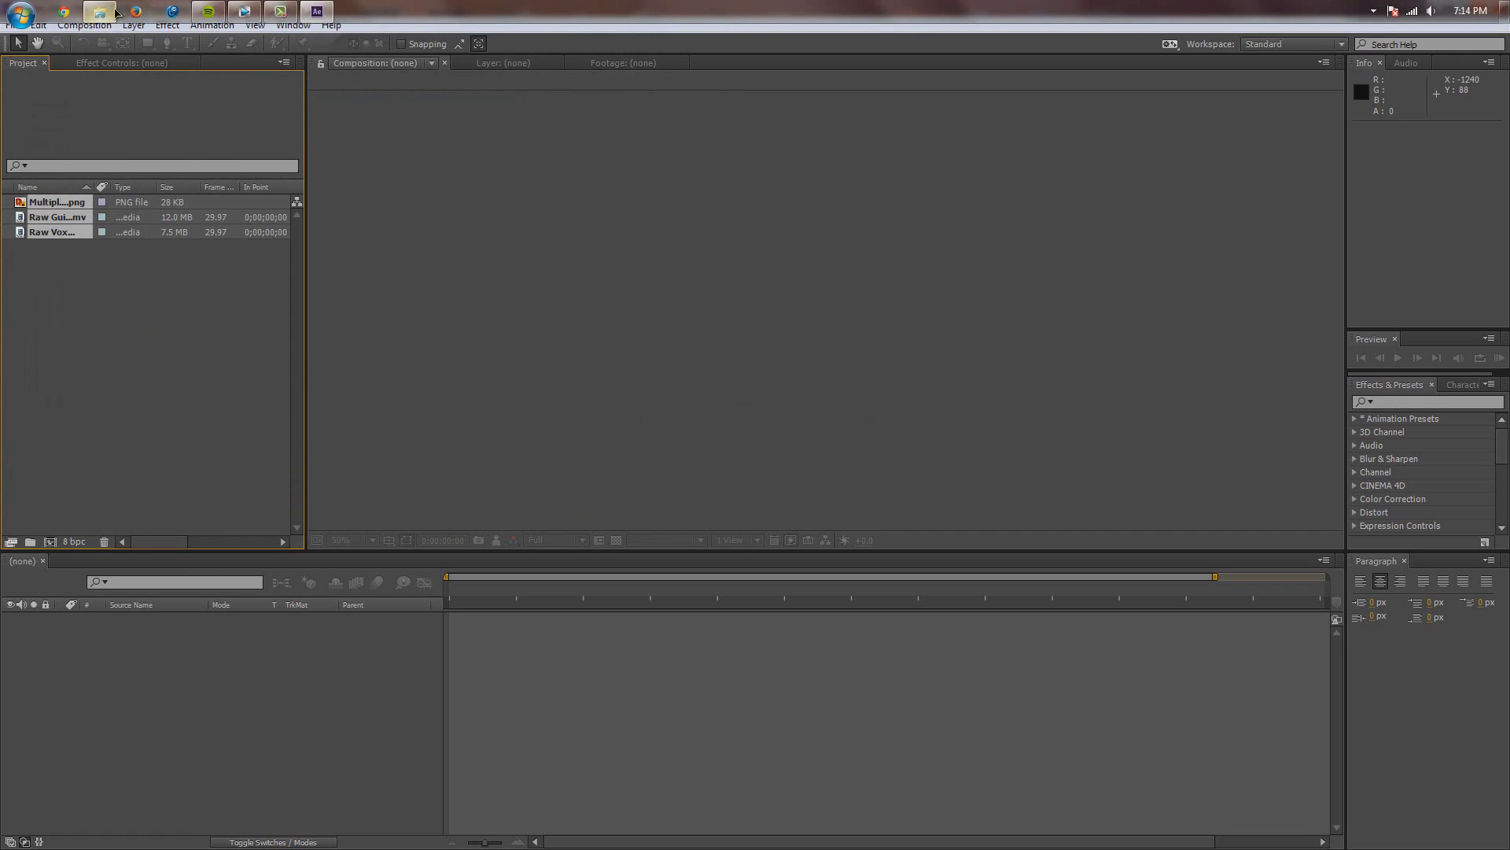
# - Recheck the Raw Guitar and Raw Vox files, then cancel a second import window
pyautogui.hotkey('alt', 'Tab')
pyautogui.moveTo(761, 462)
pyautogui.mouseDown()
pyautogui.moveTo(446, 317)
pyautogui.moveTo(697, 439)
pyautogui.mouseUp()
pyautogui.click(883, 248)
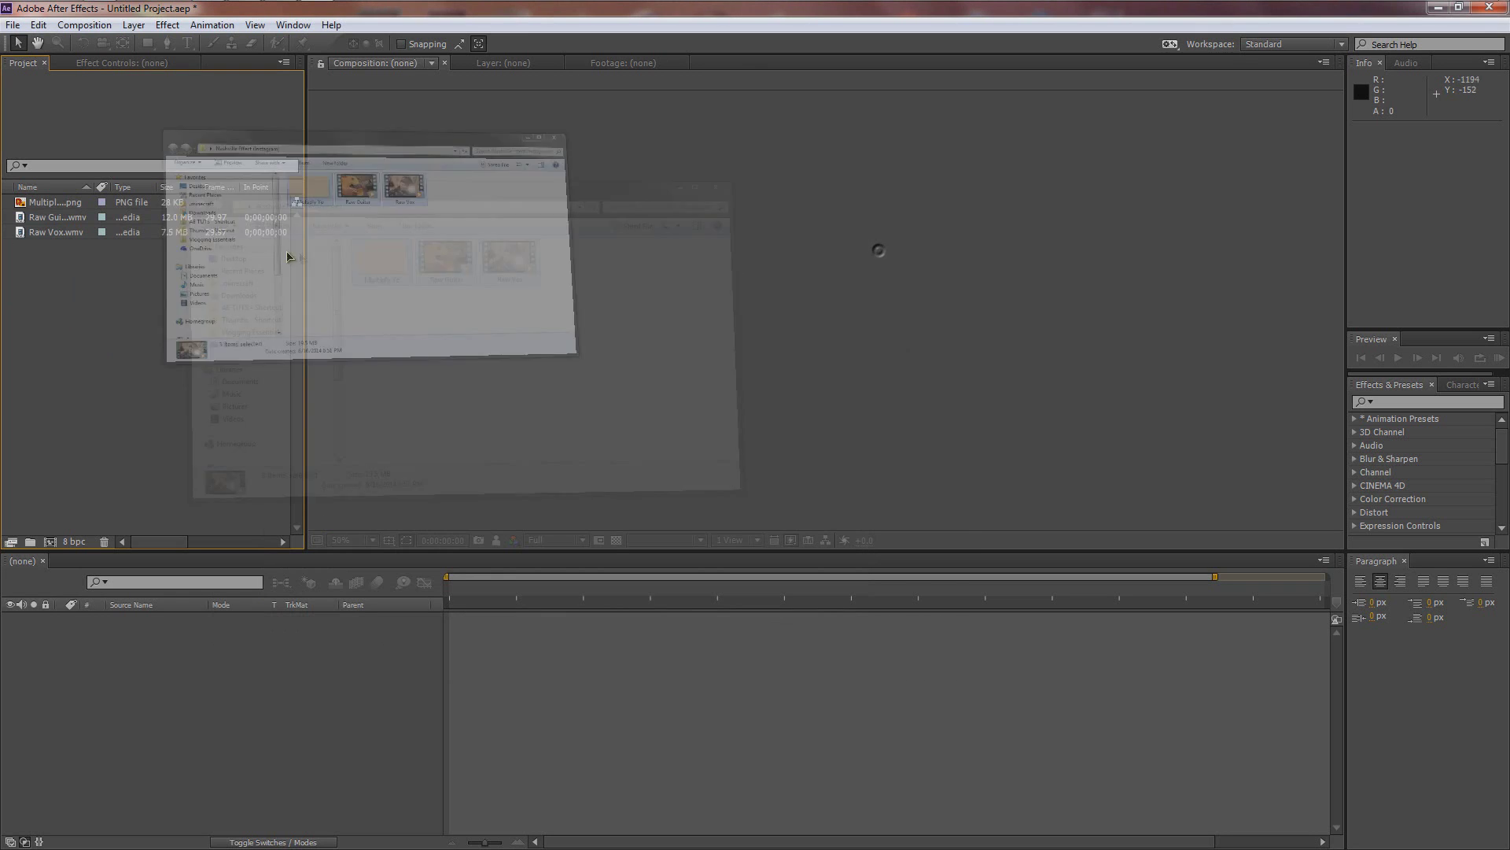
pyautogui.click(83, 300)
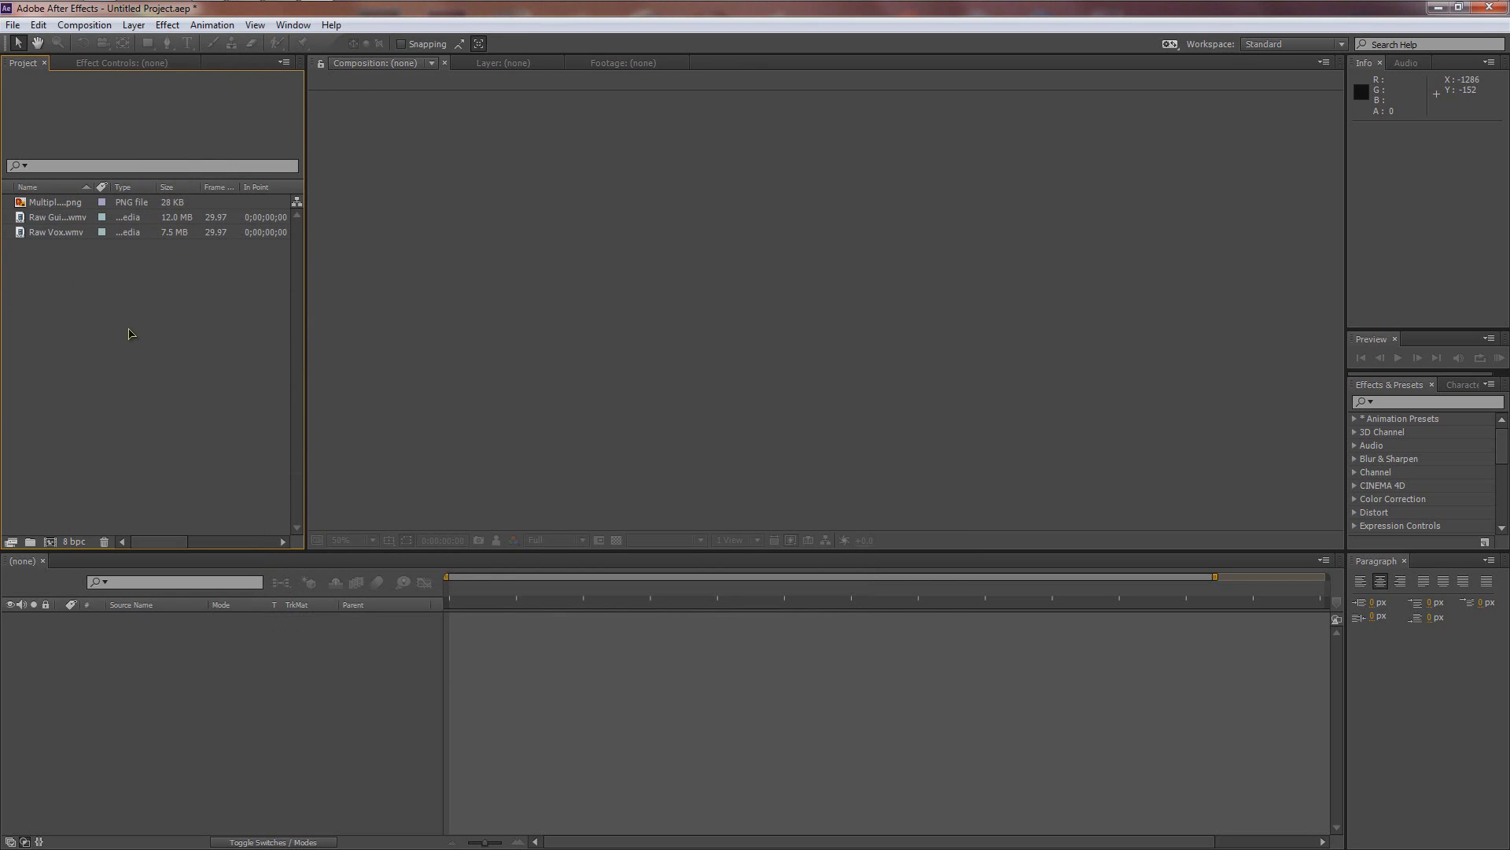
pyautogui.hotkey('ctrl', 'i')
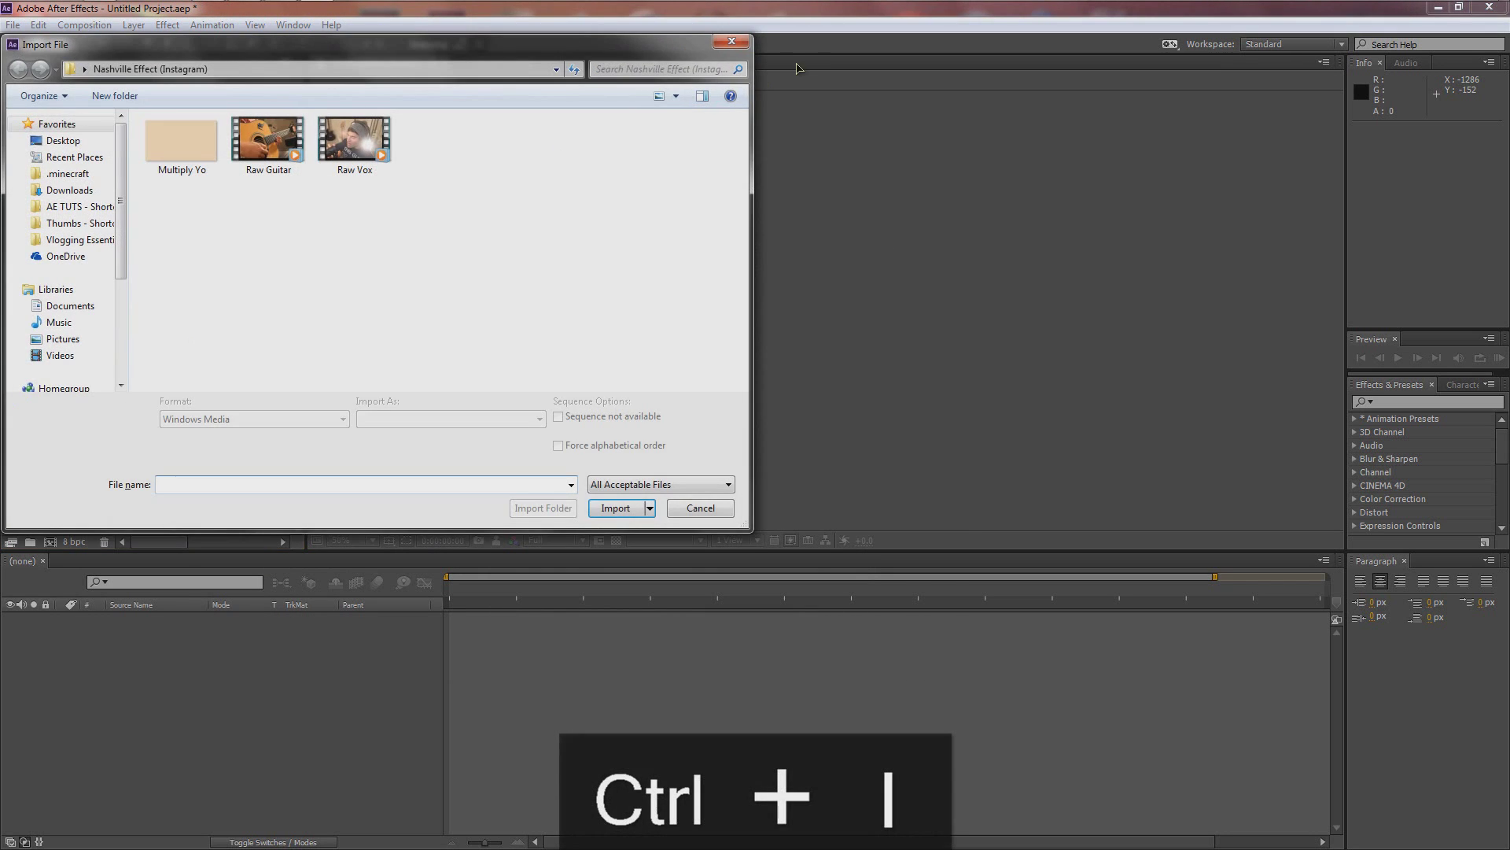
pyautogui.click(733, 41)
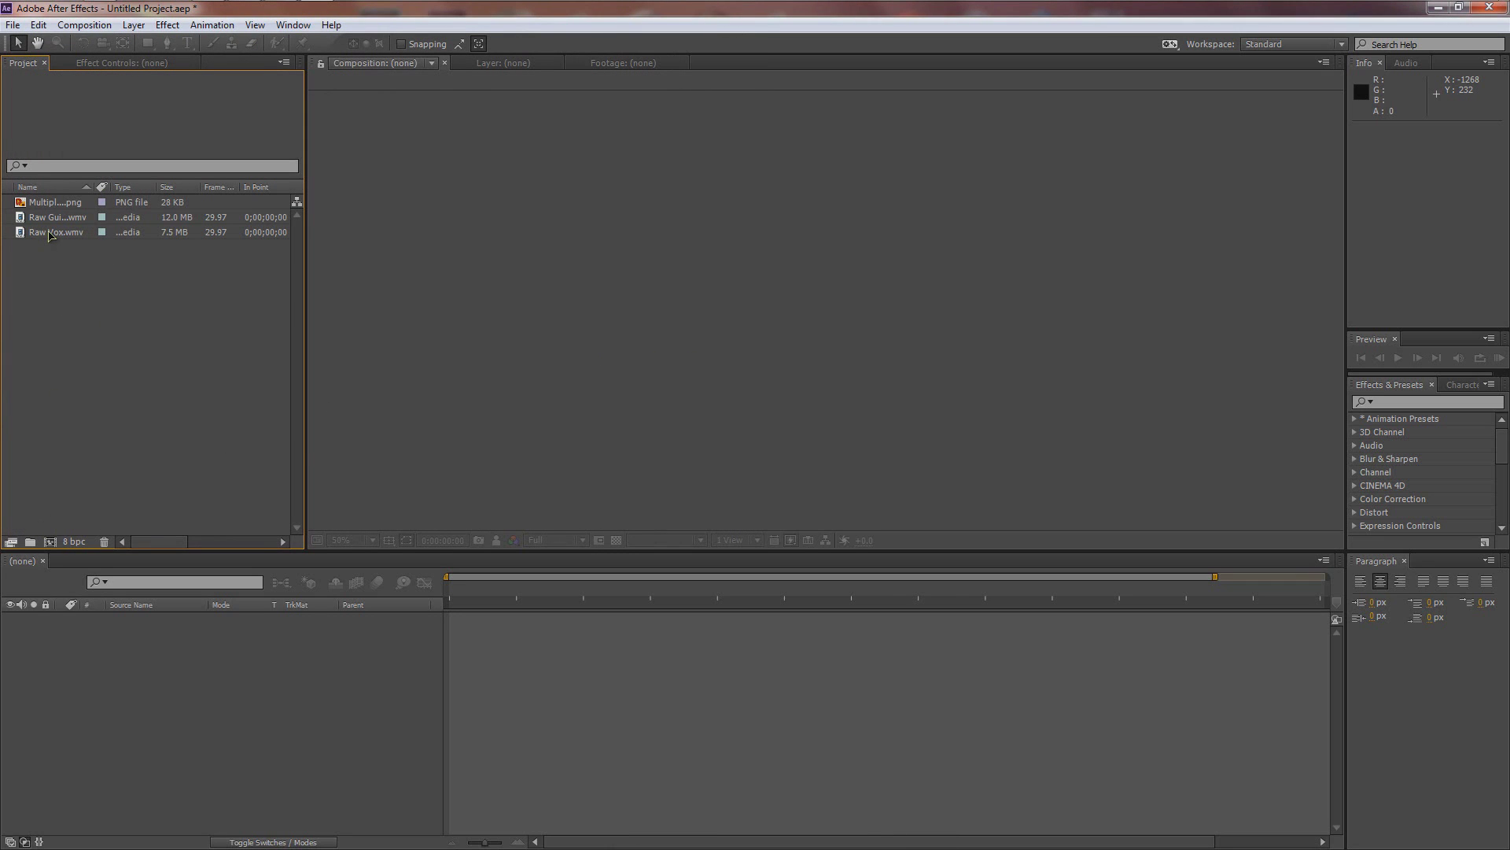
pyautogui.moveTo(45, 234)
pyautogui.mouseDown()
pyautogui.moveTo(230, 488)
pyautogui.moveTo(70, 540)
pyautogui.mouseUp()
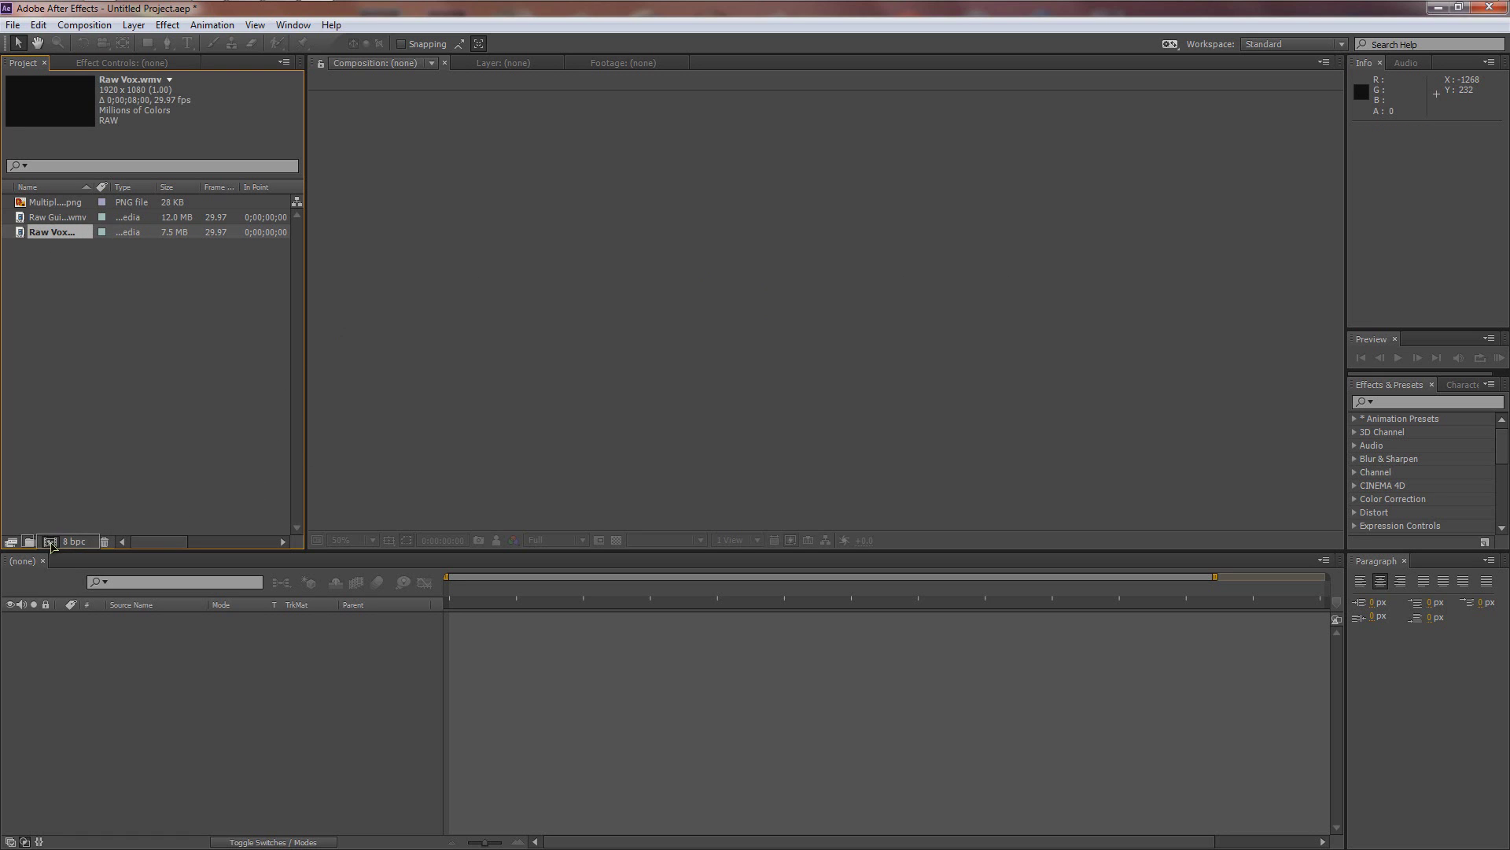
# - Create the Raw Vox composition from its footage and confirm 1920×1080 at 29.97 fps
pyautogui.click(50, 542)
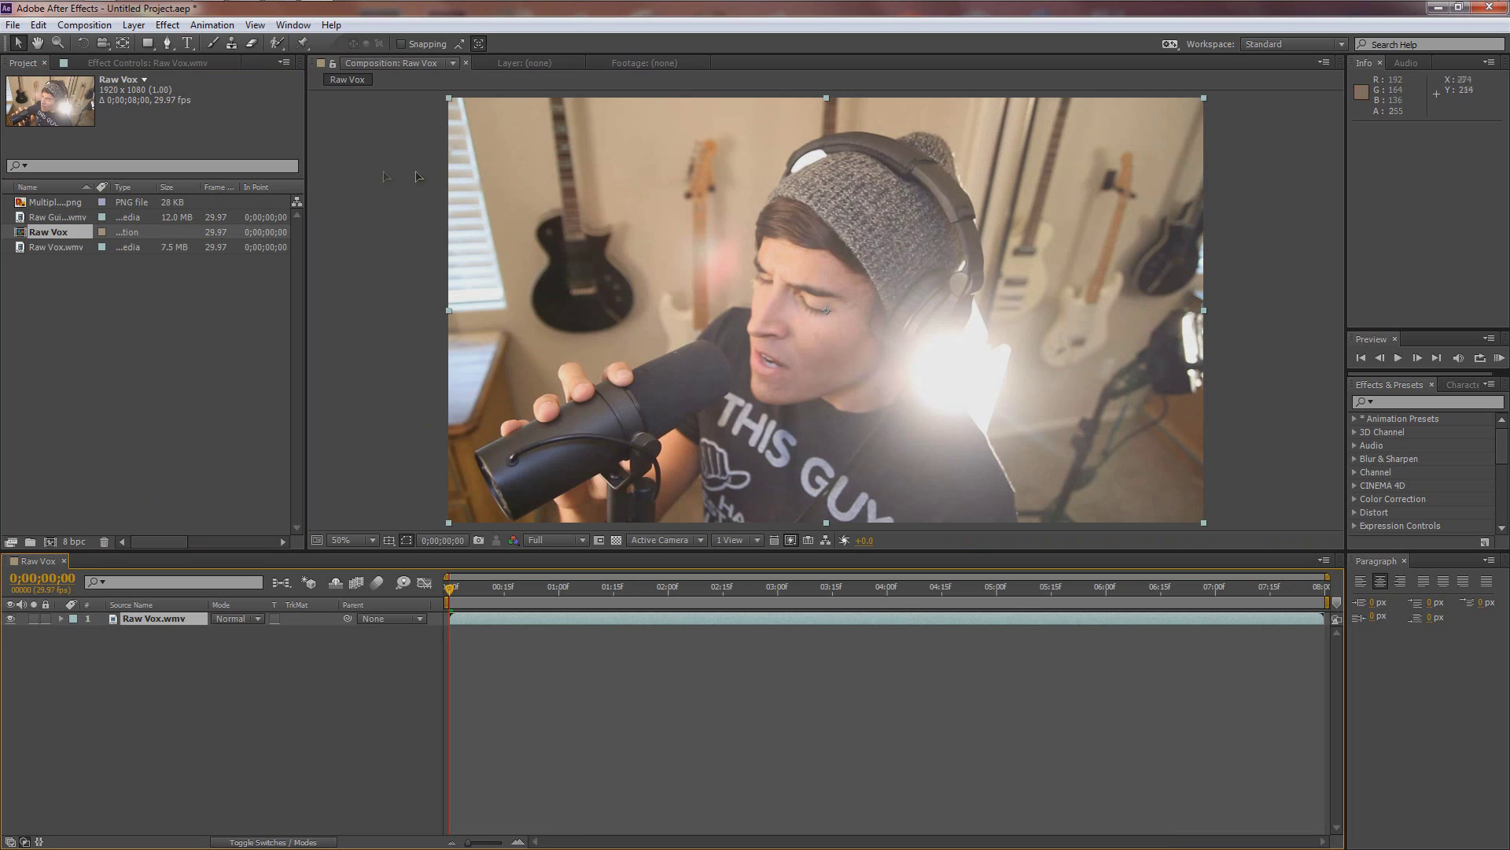
pyautogui.click(84, 25)
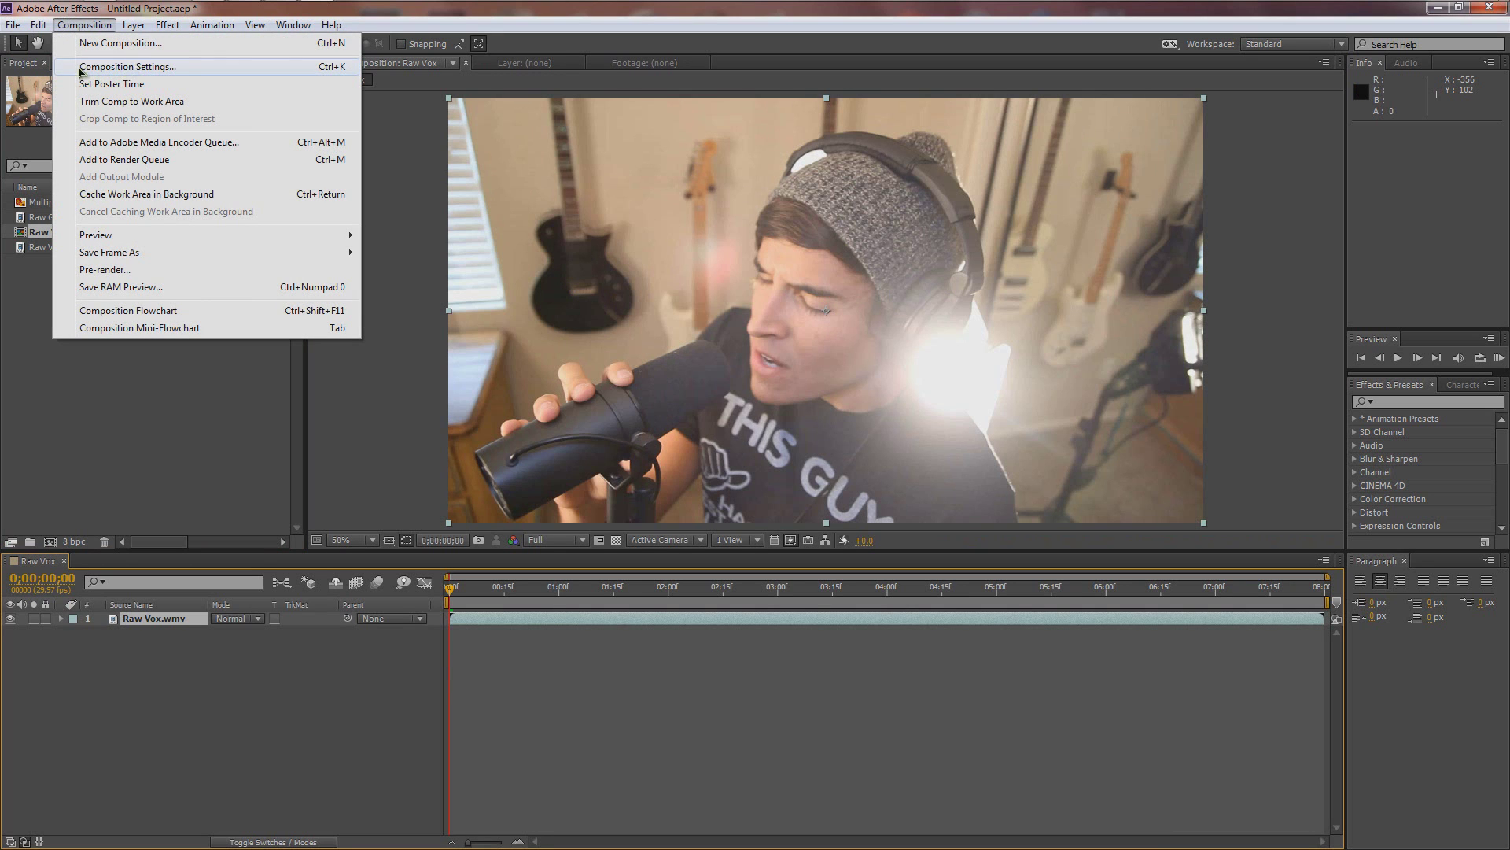
pyautogui.click(118, 67)
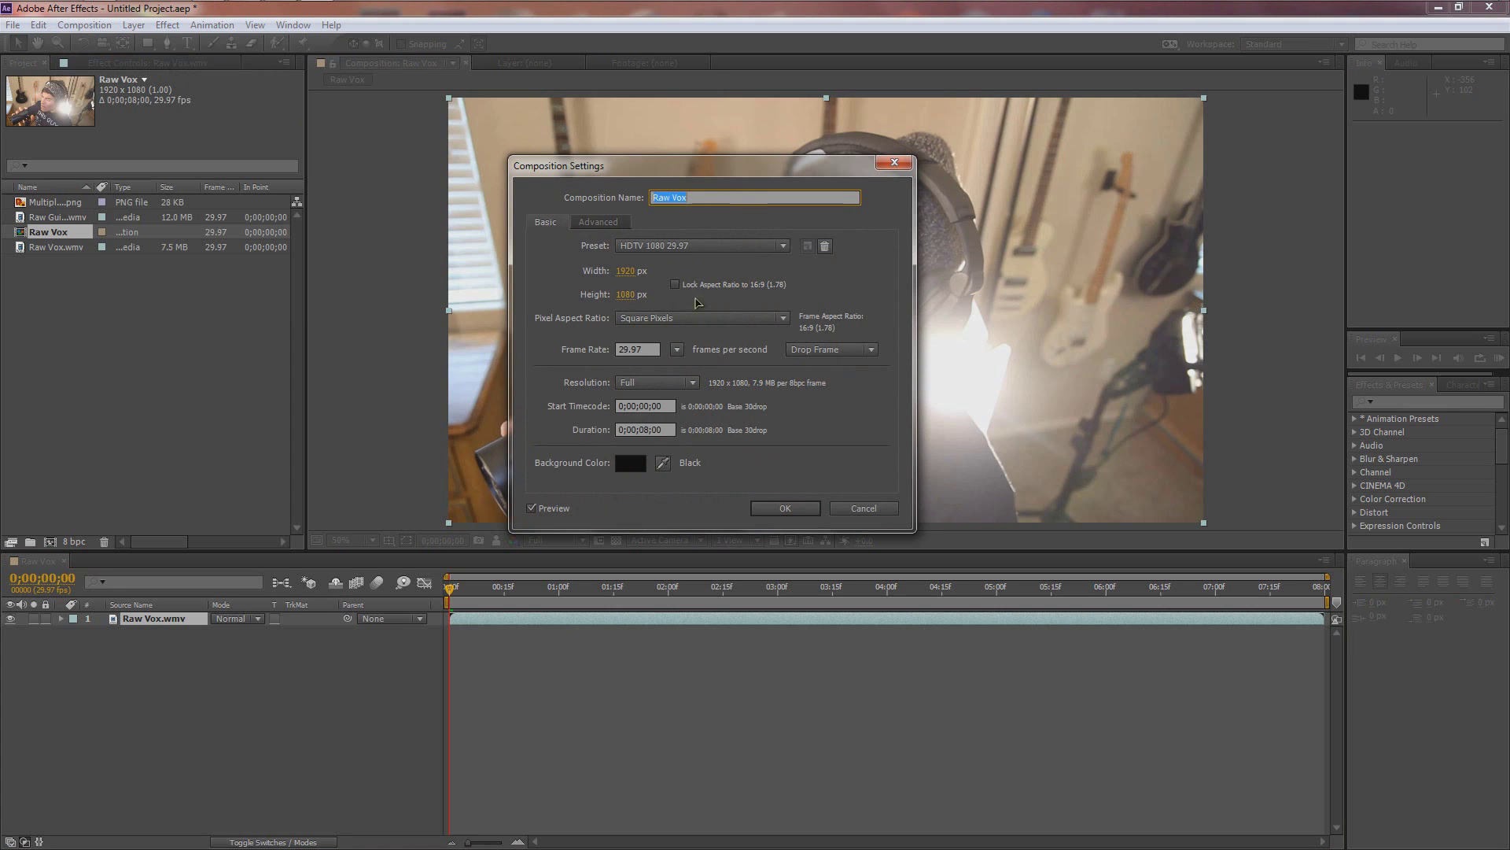
pyautogui.click(783, 508)
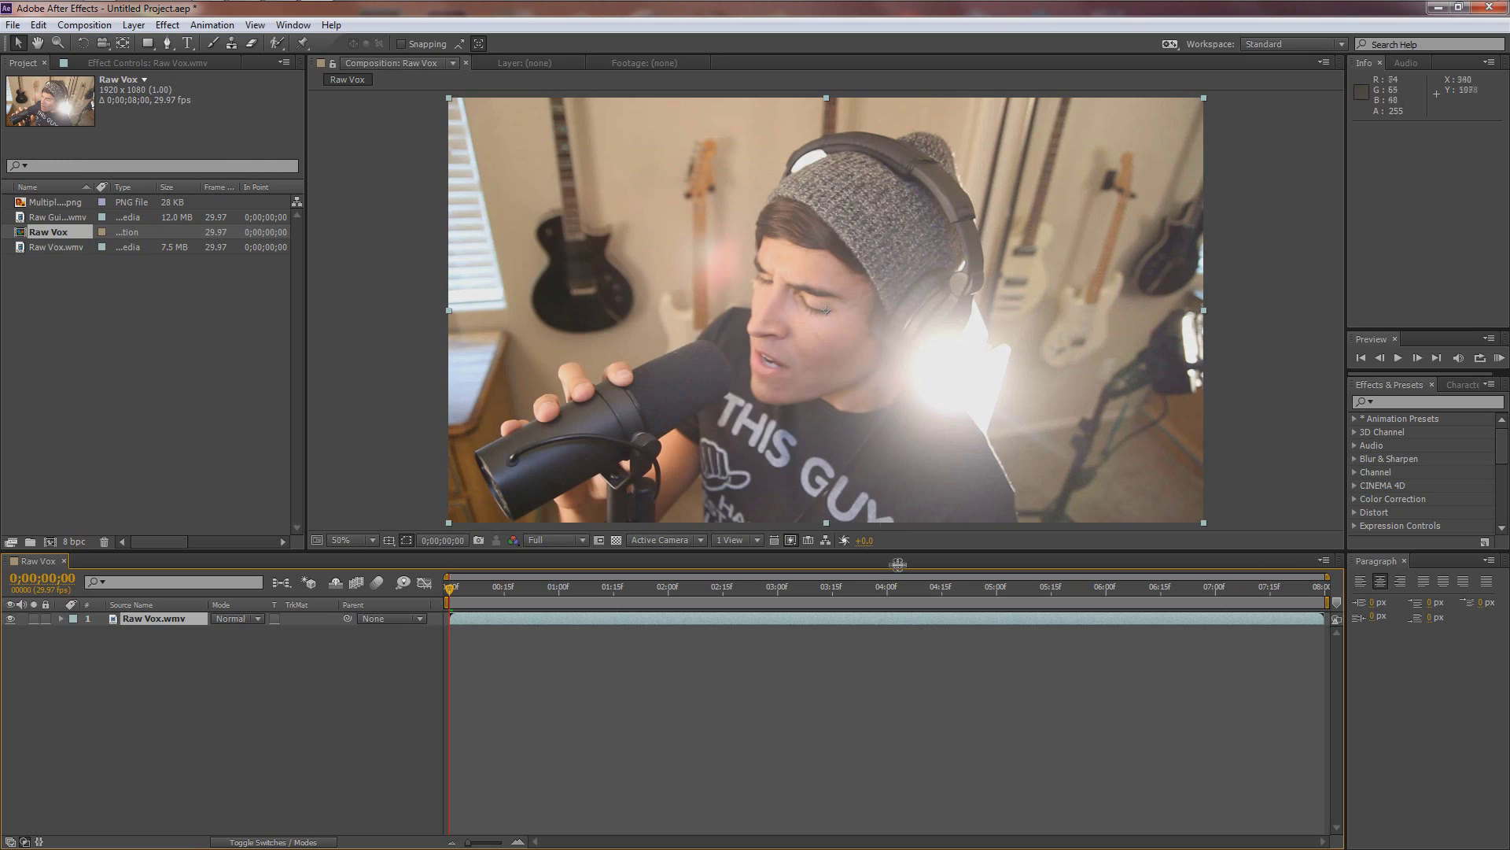
pyautogui.click(206, 734)
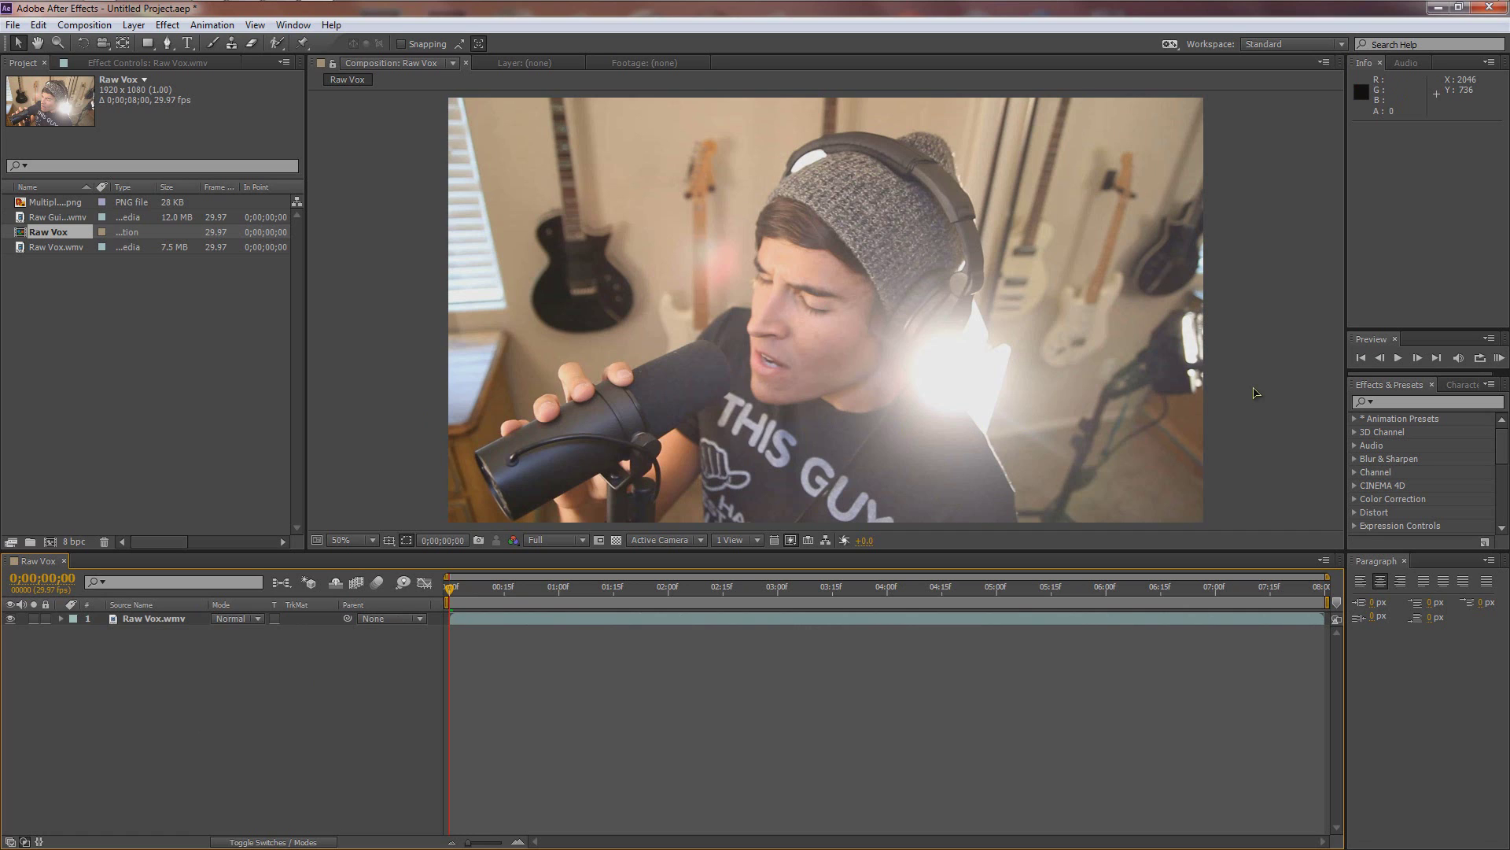
# - Add an adjustment layer above Raw Vox and rename it 'Effectzzzz'
pyautogui.hotkey('ctrl', 'alt', 'y')
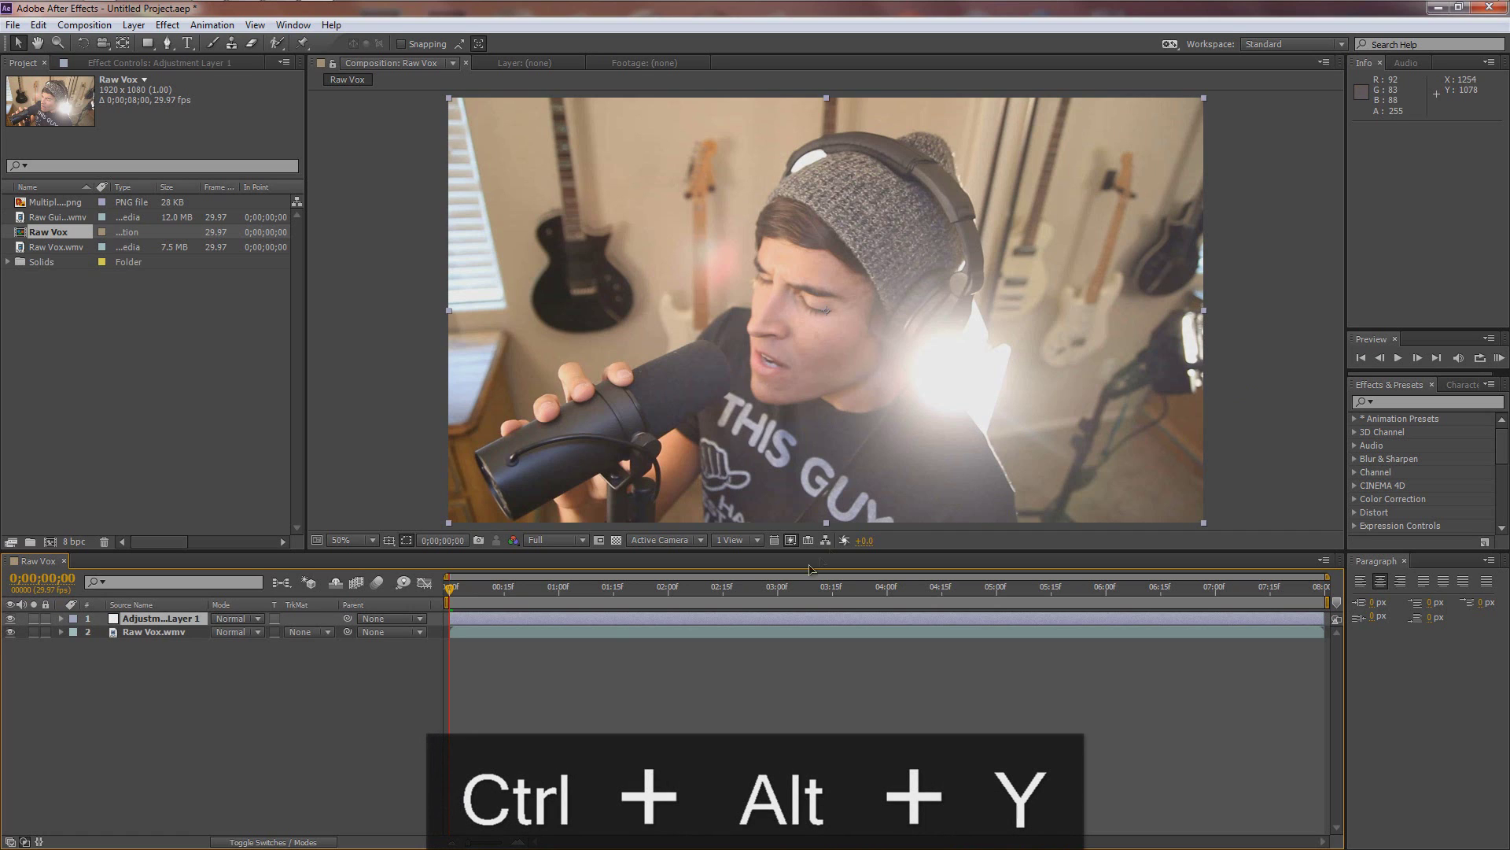
pyautogui.rightClick(139, 692)
pyautogui.moveTo(236, 517)
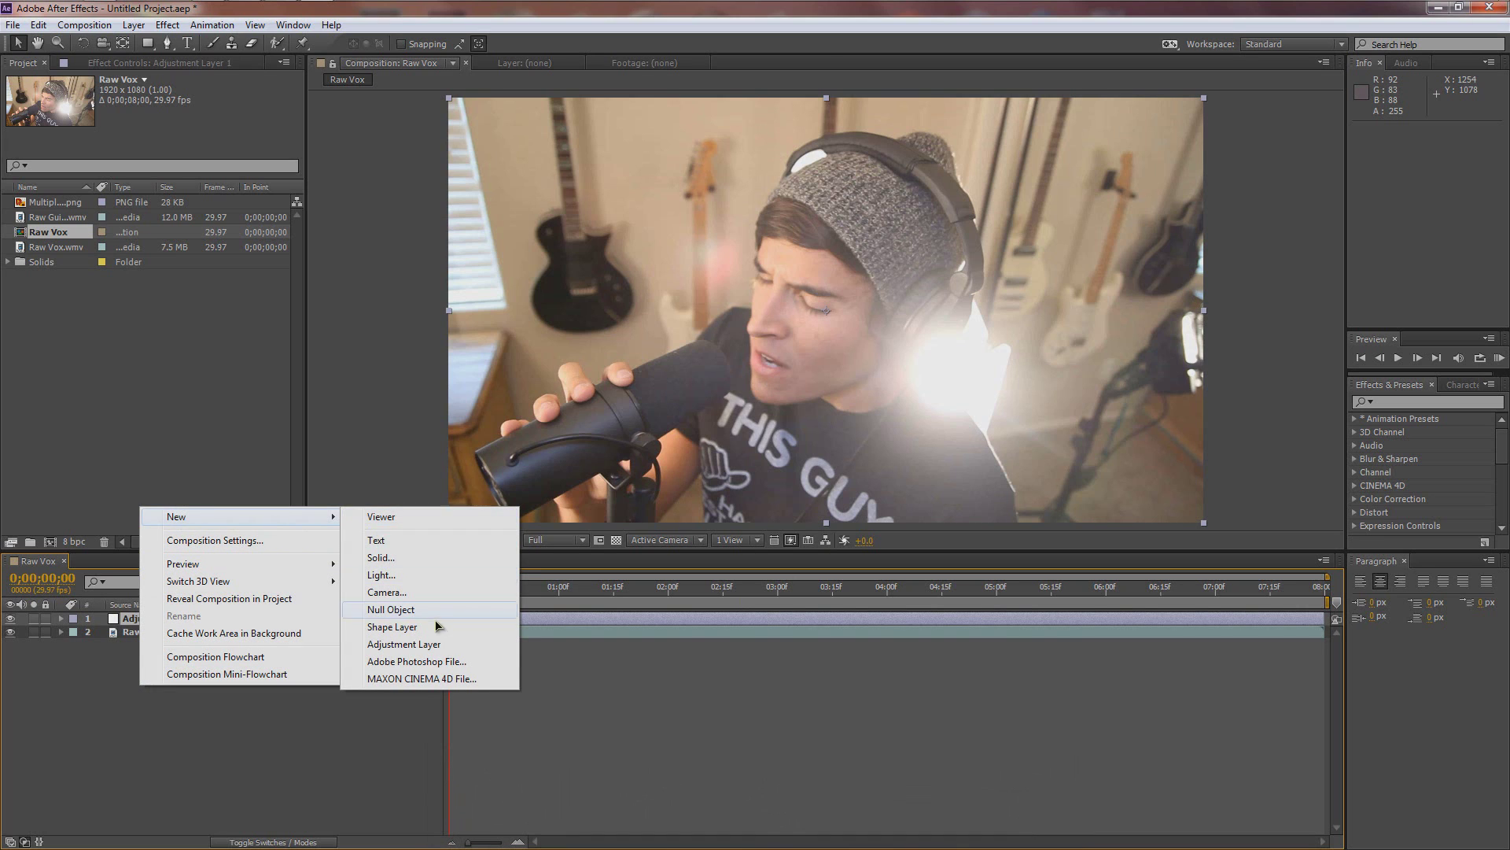
pyautogui.click(223, 704)
pyautogui.click(156, 623)
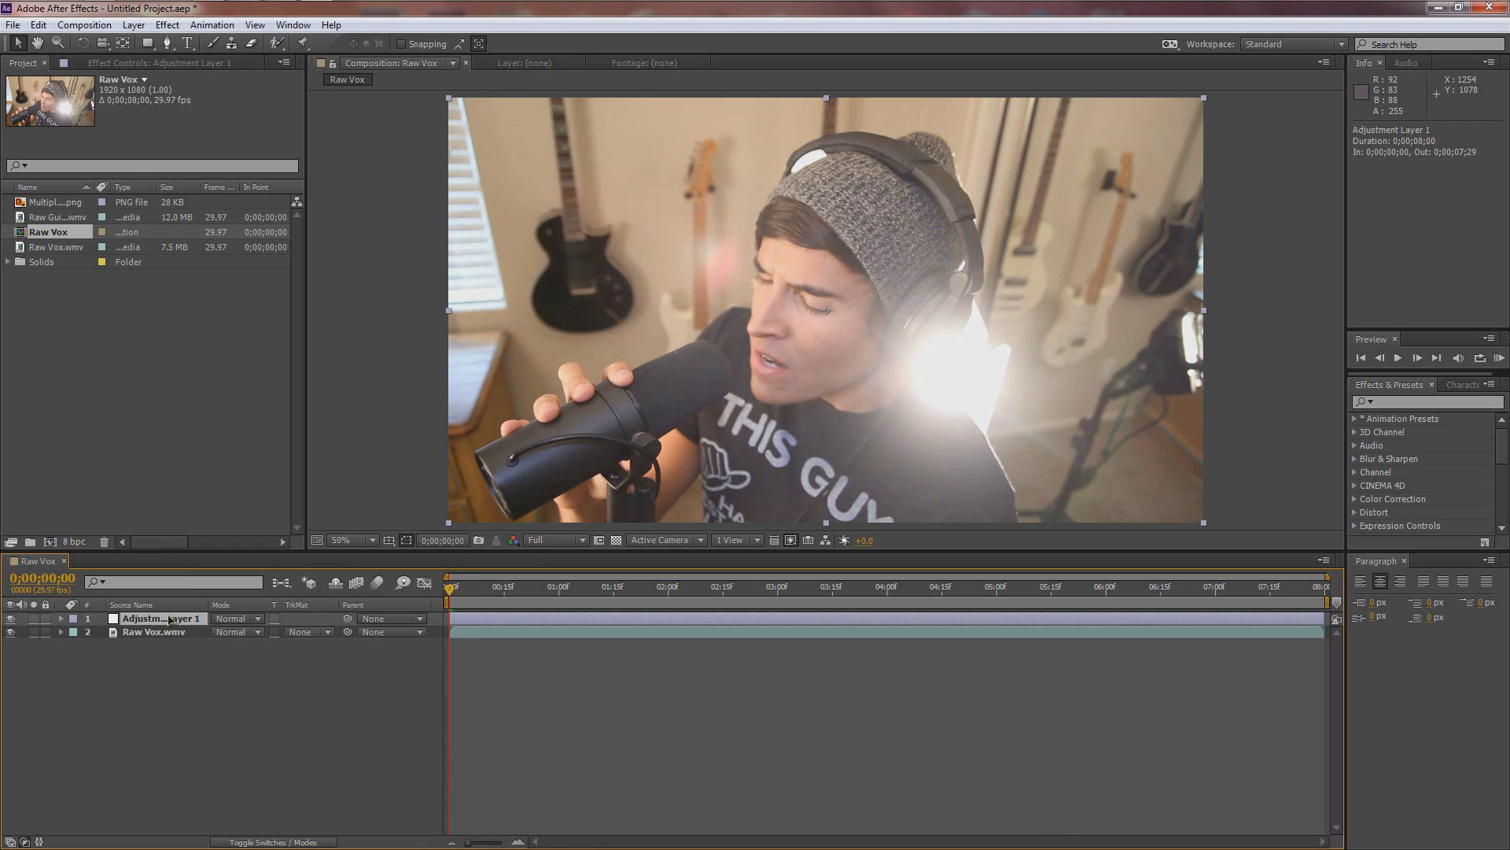
pyautogui.press('Return')
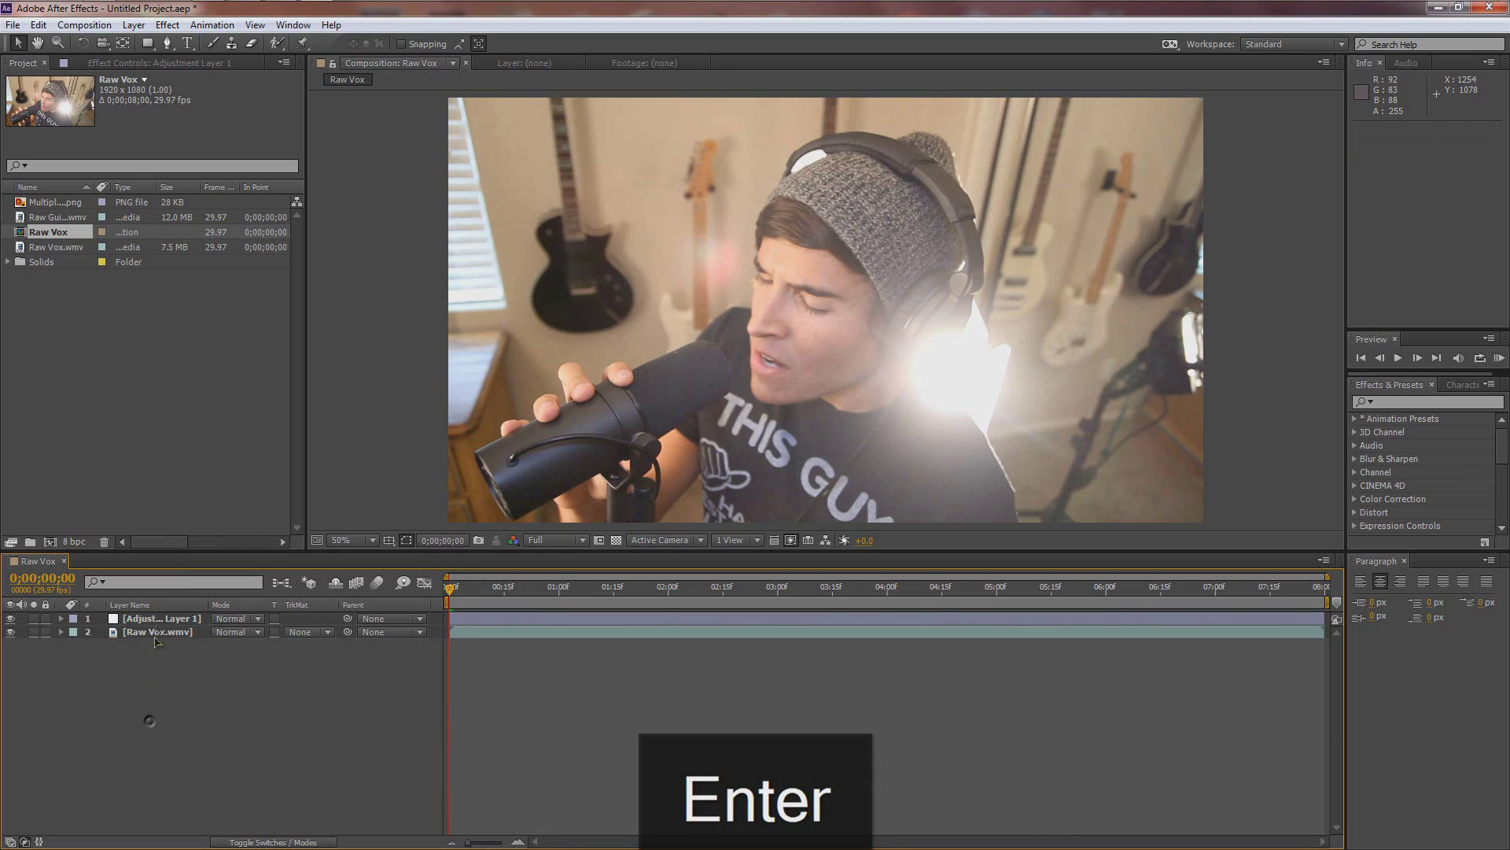
pyautogui.press('Return')
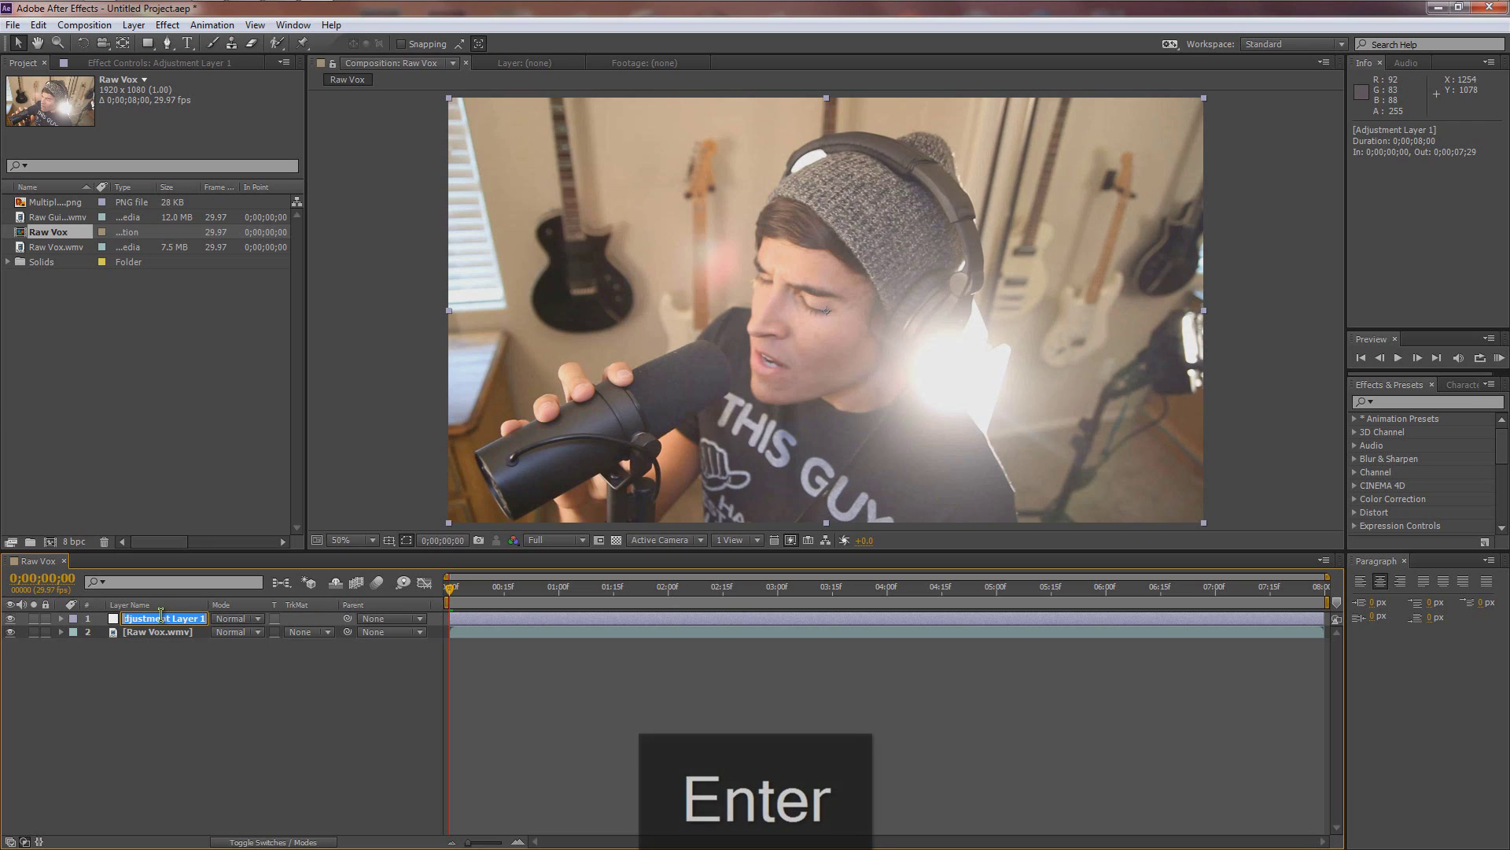
pyautogui.write('E')
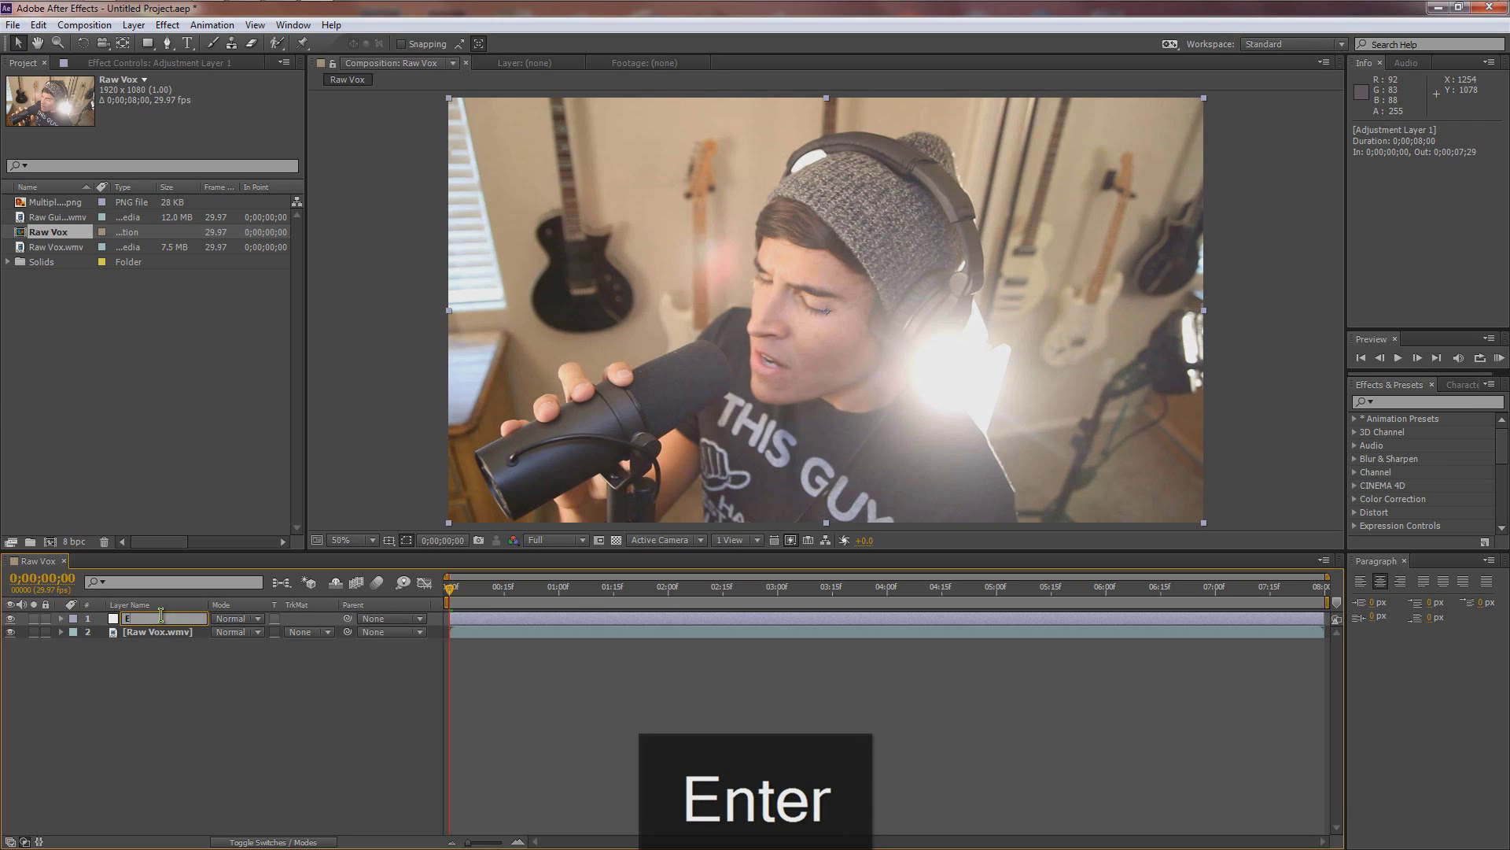
pyautogui.write('ffectzzzz')
pyautogui.press('Return')
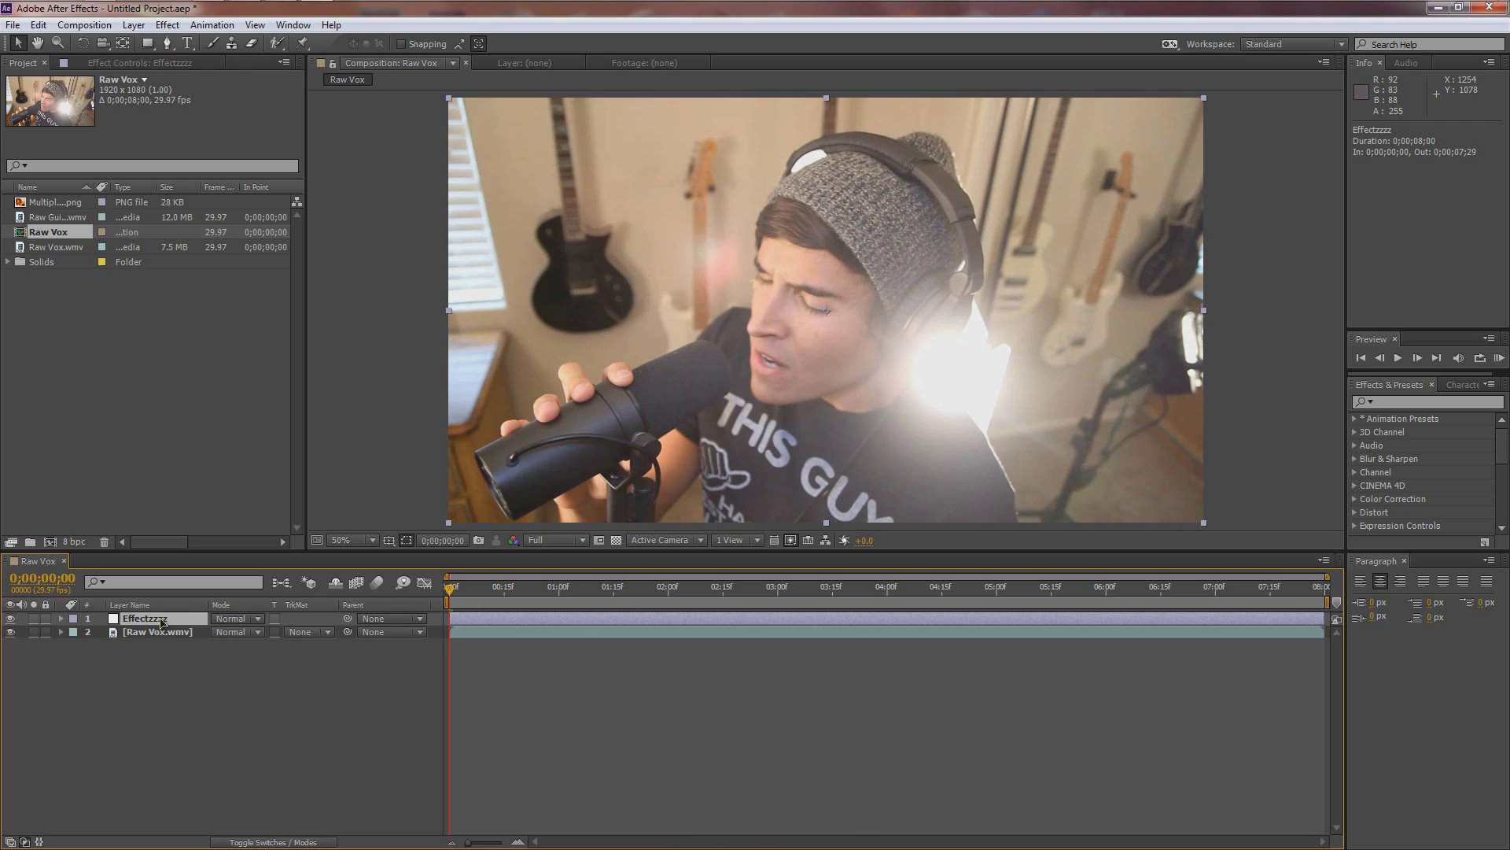
pyautogui.click(1413, 404)
pyautogui.write('levels')
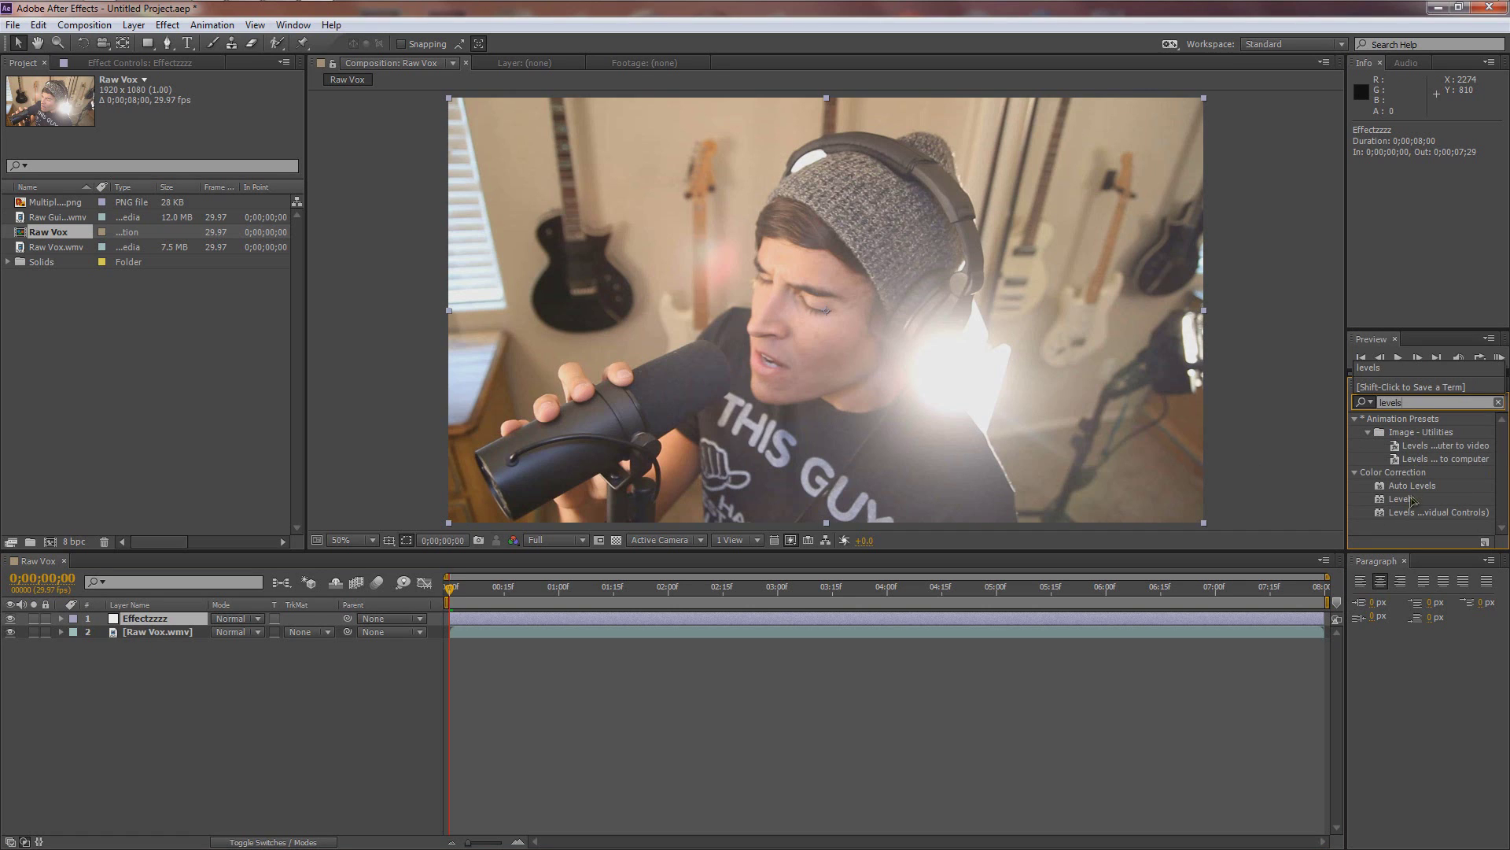
# - Apply Levels to Effectzzzz, raising Blue output black to 90 and gamma to 1.30
pyautogui.click(1409, 500)
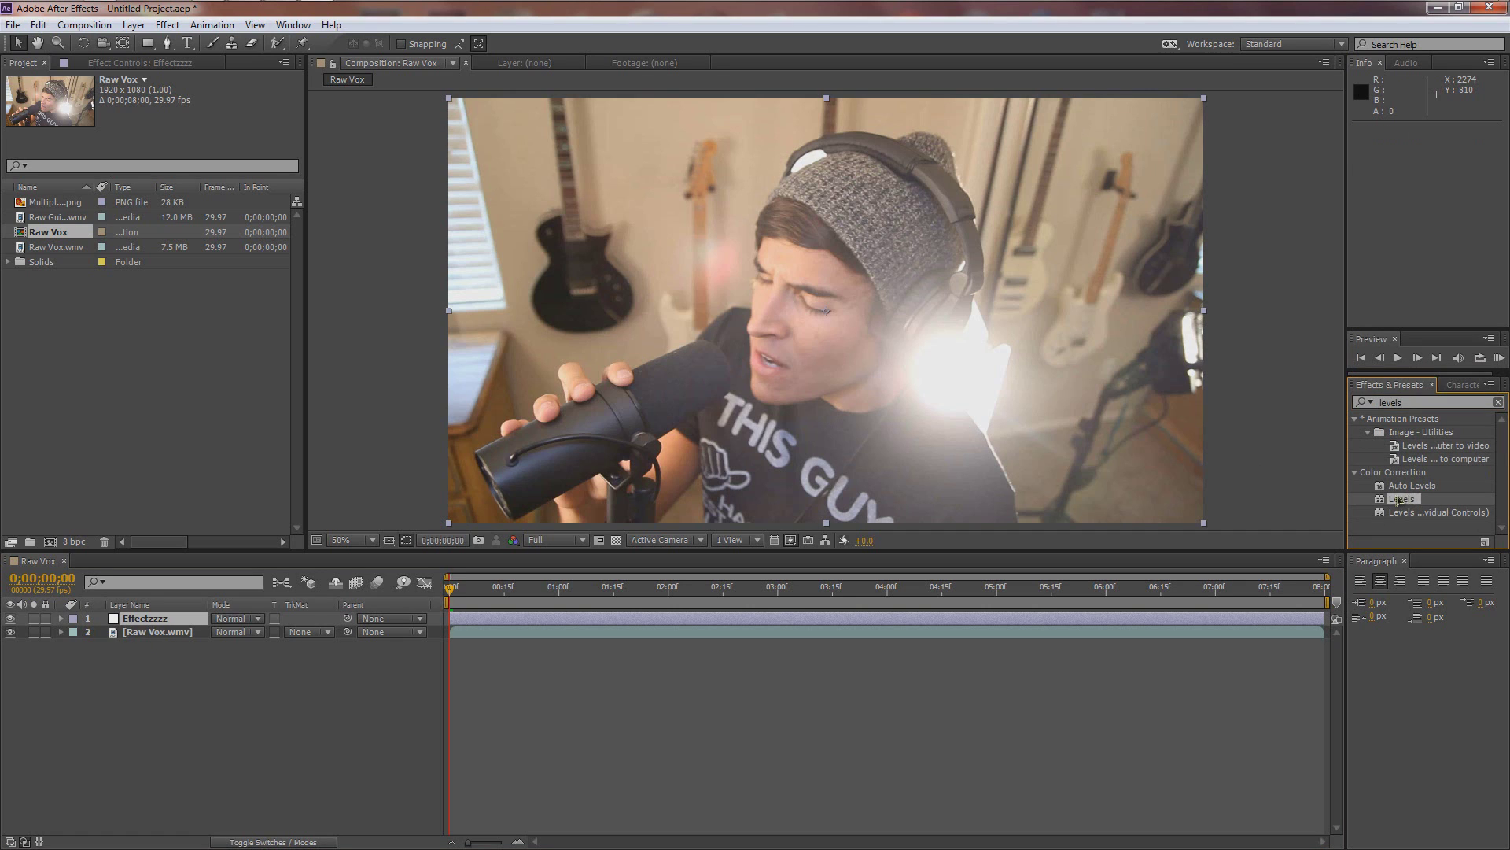
pyautogui.moveTo(1401, 500); pyautogui.dragTo(150, 621)
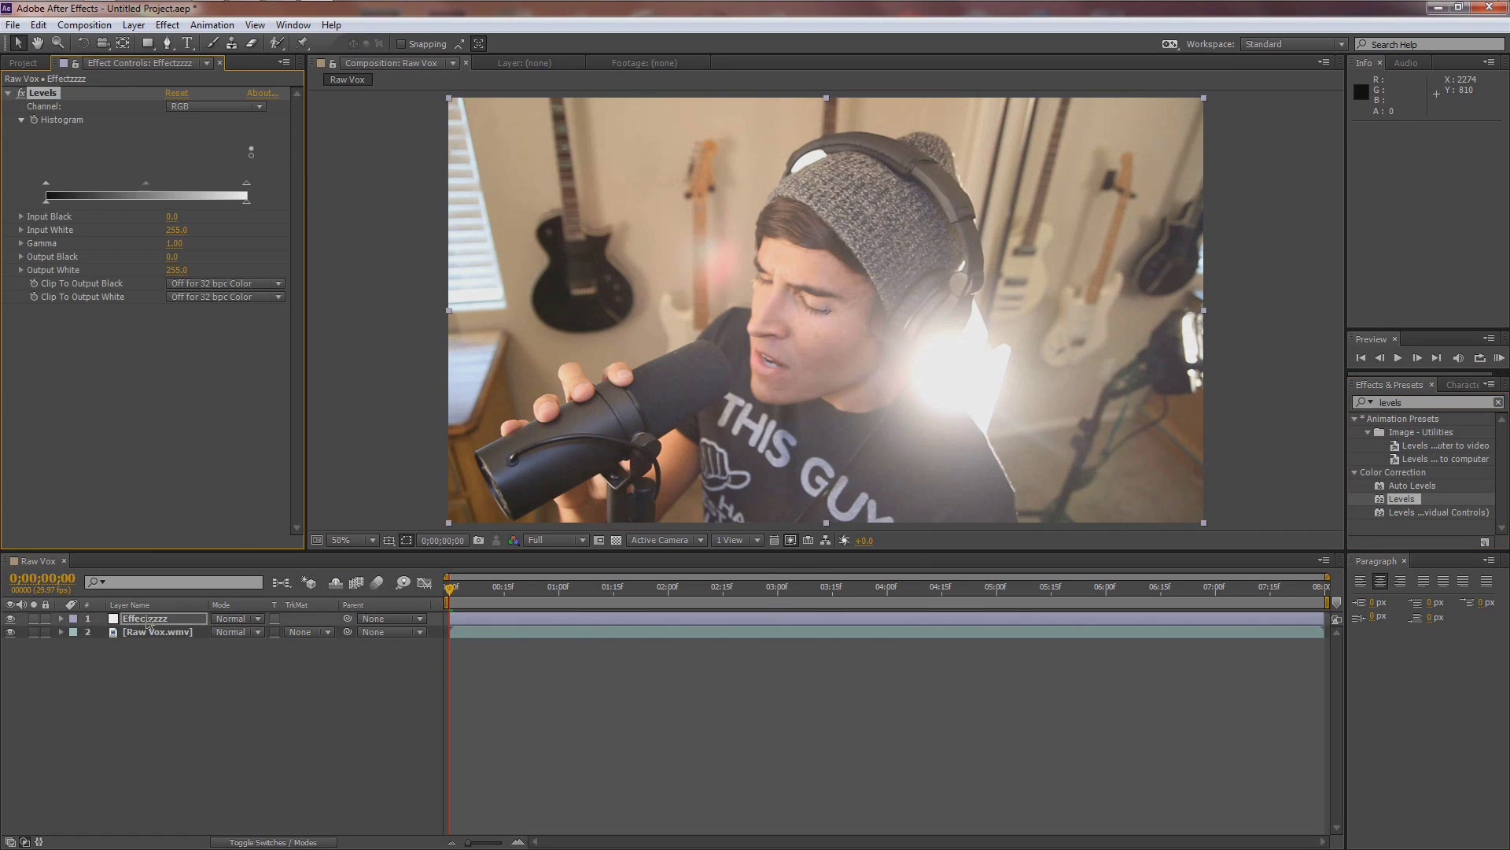
pyautogui.click(213, 107)
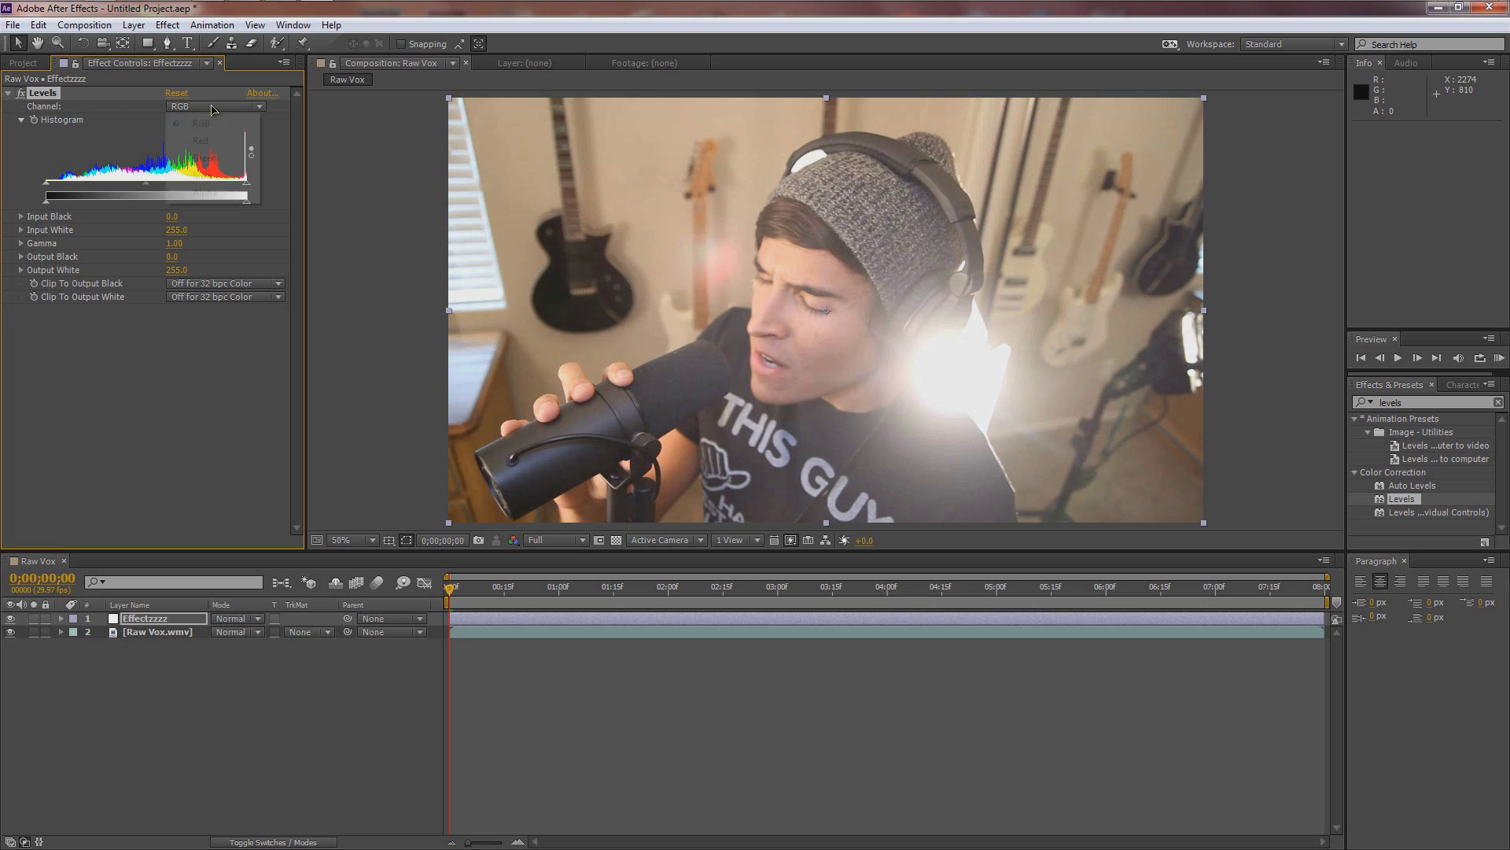
pyautogui.click(214, 175)
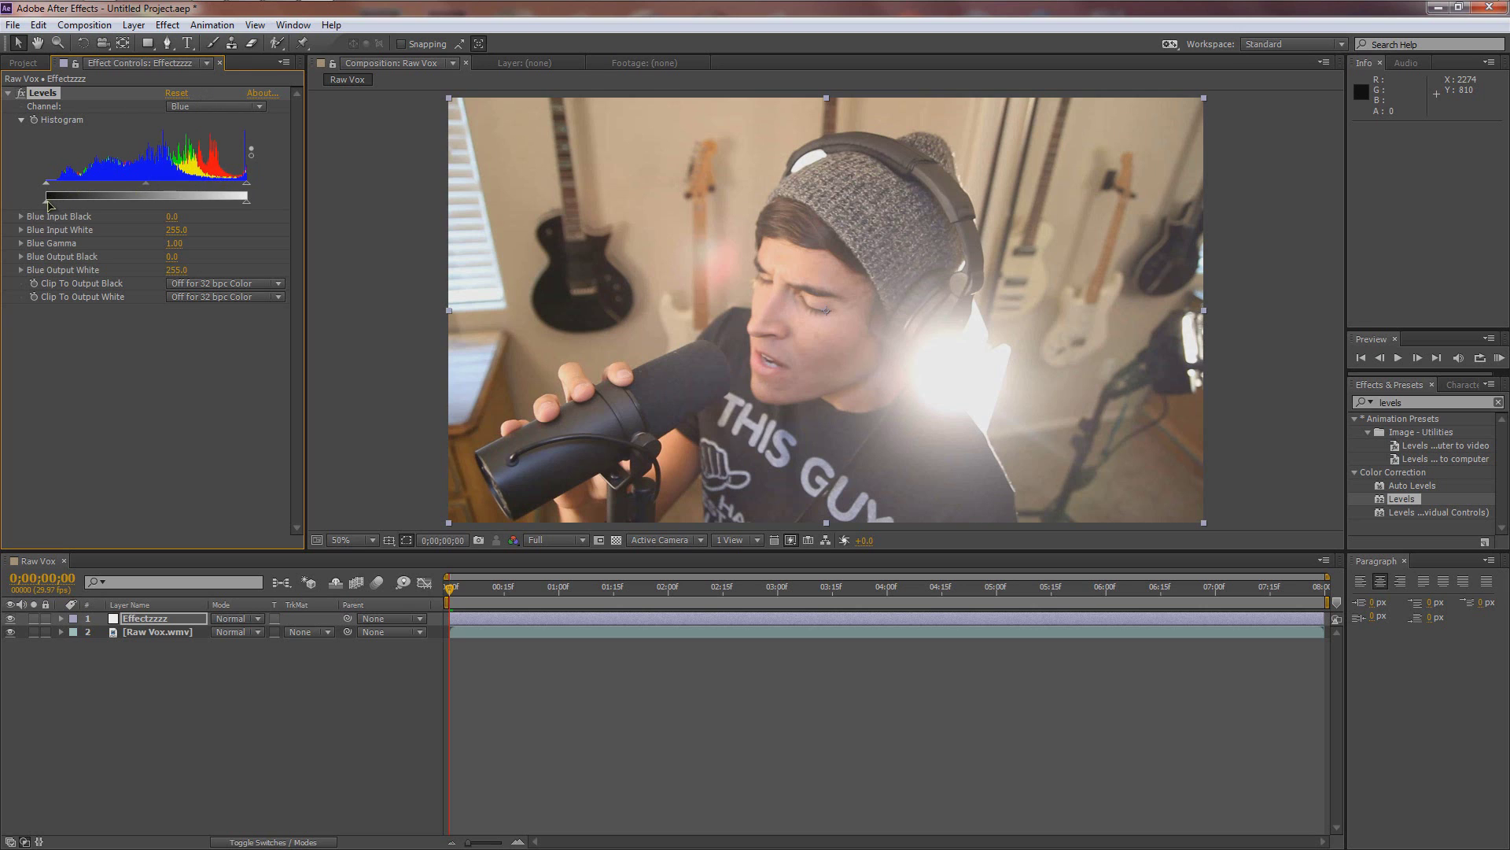
pyautogui.moveTo(51, 202); pyautogui.dragTo(82, 204)
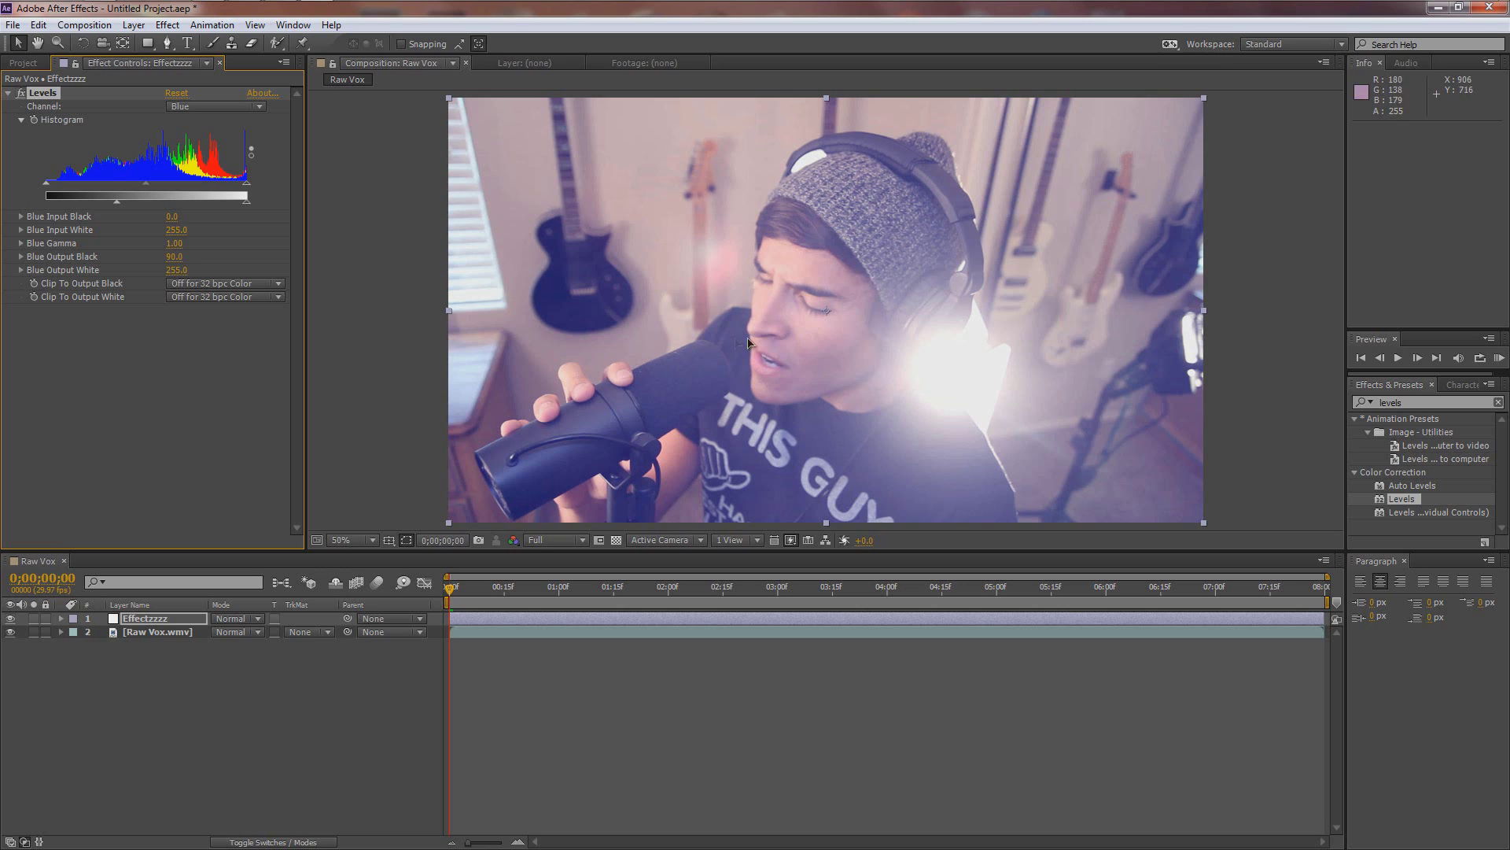
# - Place Multiply Yo.png as the top layer with Multiply blending mode
pyautogui.click(22, 62)
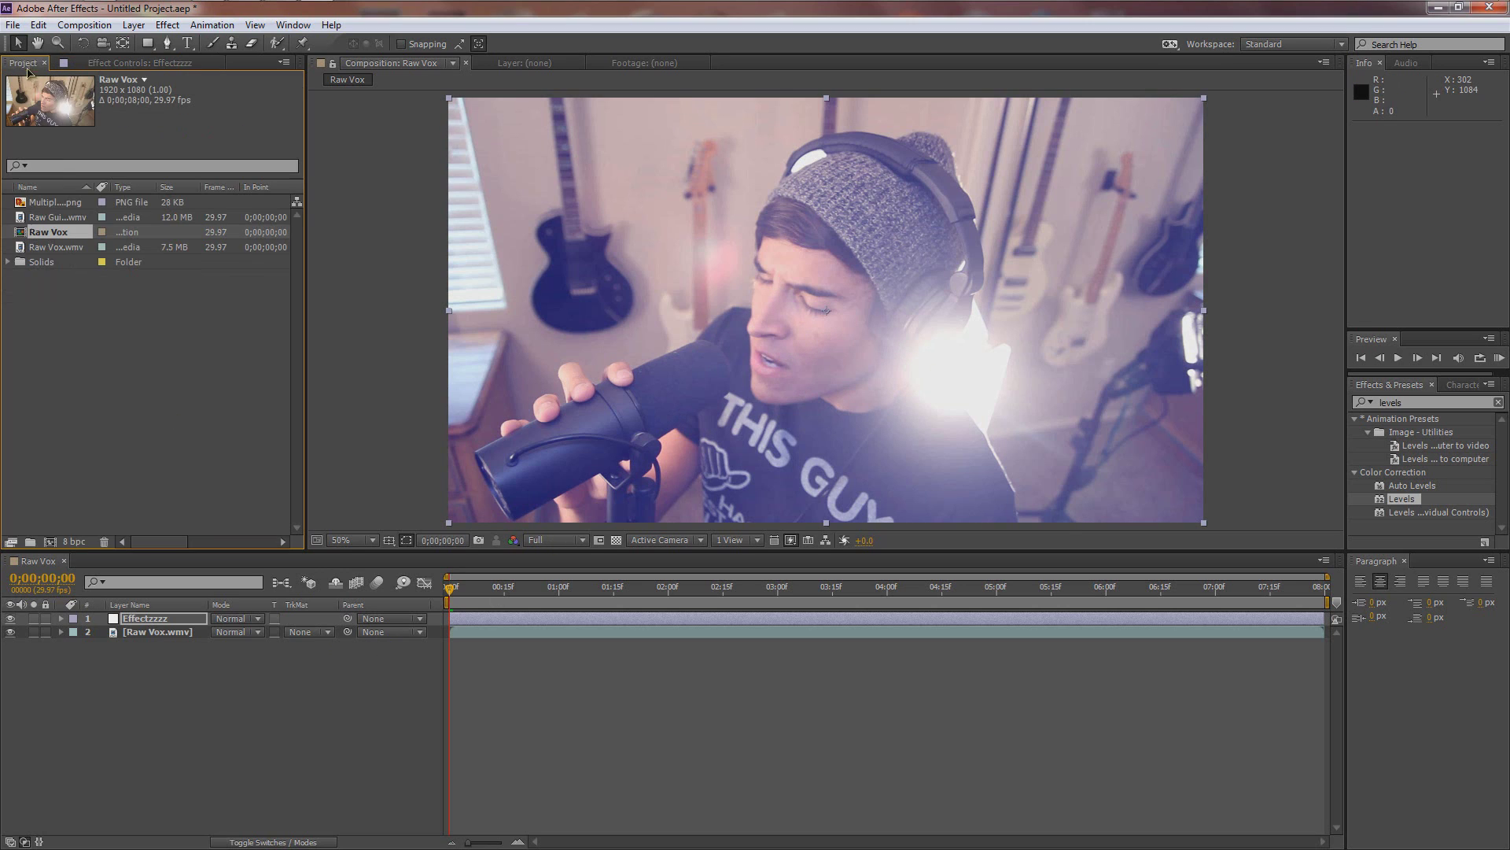
pyautogui.click(59, 202)
pyautogui.moveTo(72, 207); pyautogui.dragTo(165, 626)
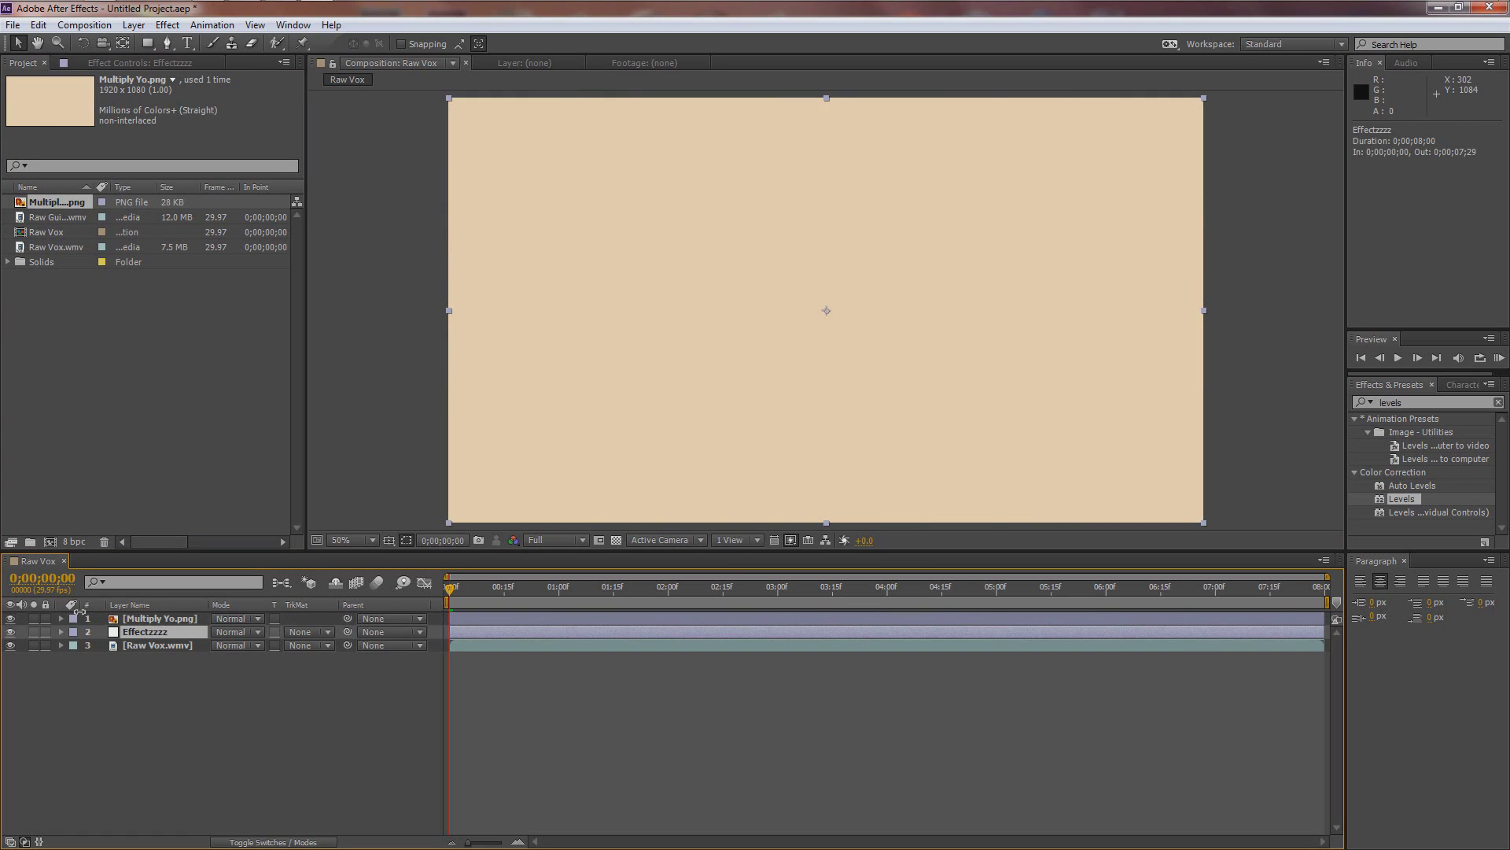
pyautogui.click(172, 622)
pyautogui.press('F4')
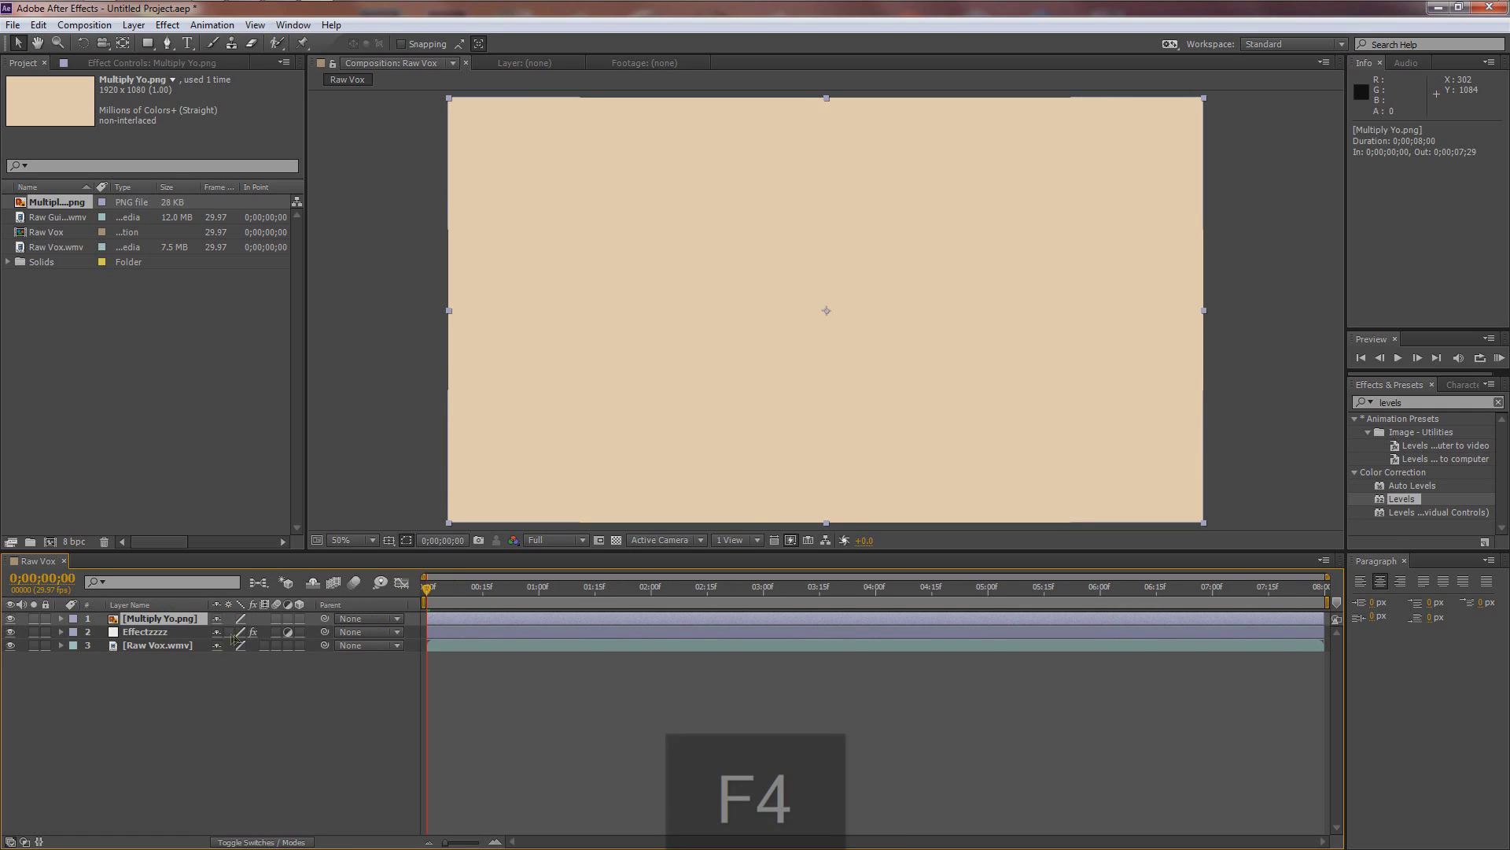
pyautogui.click(243, 622)
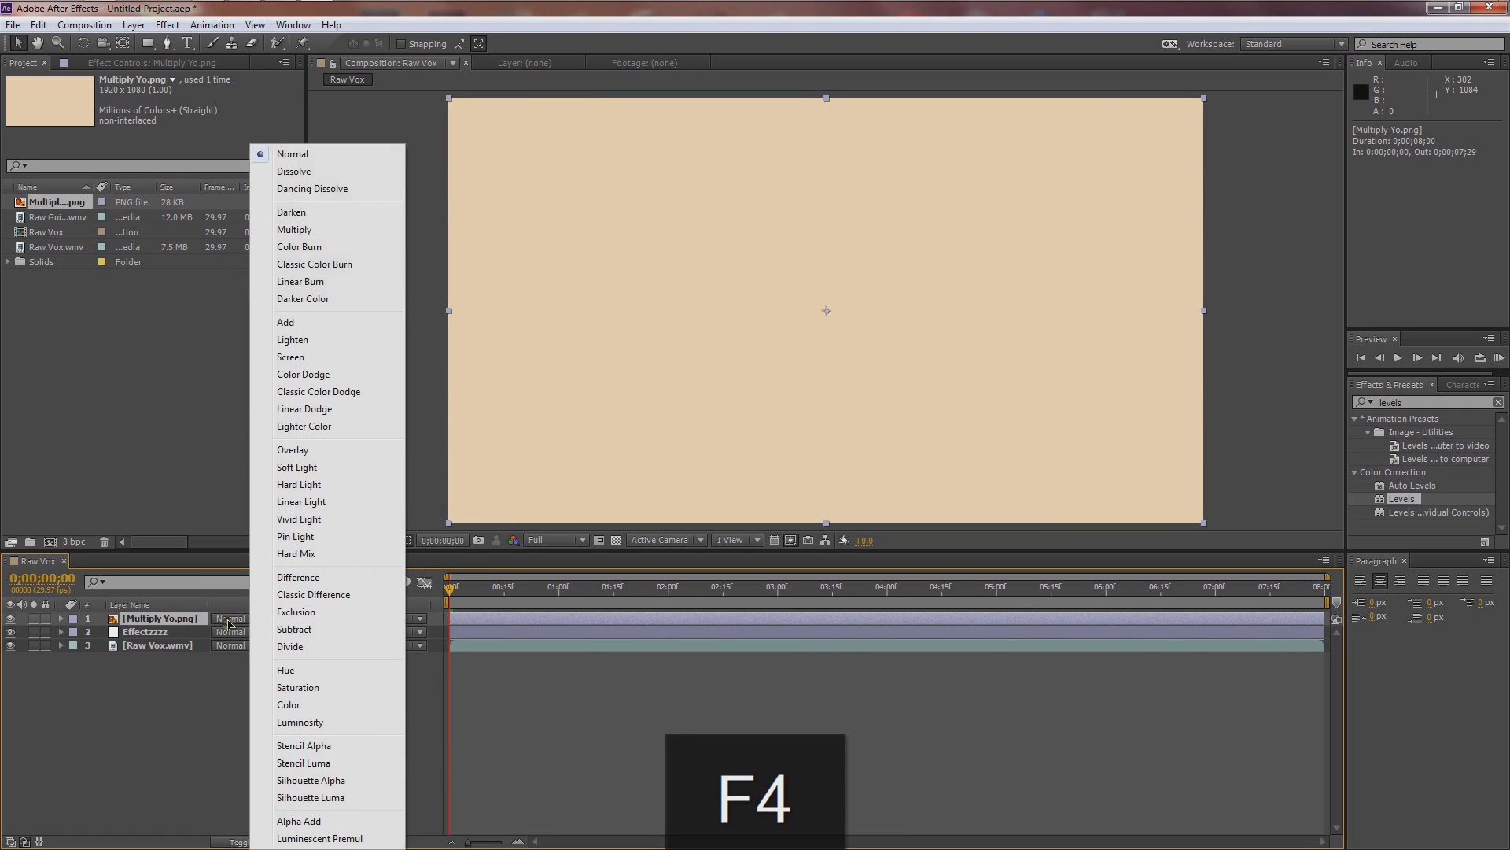
pyautogui.click(304, 232)
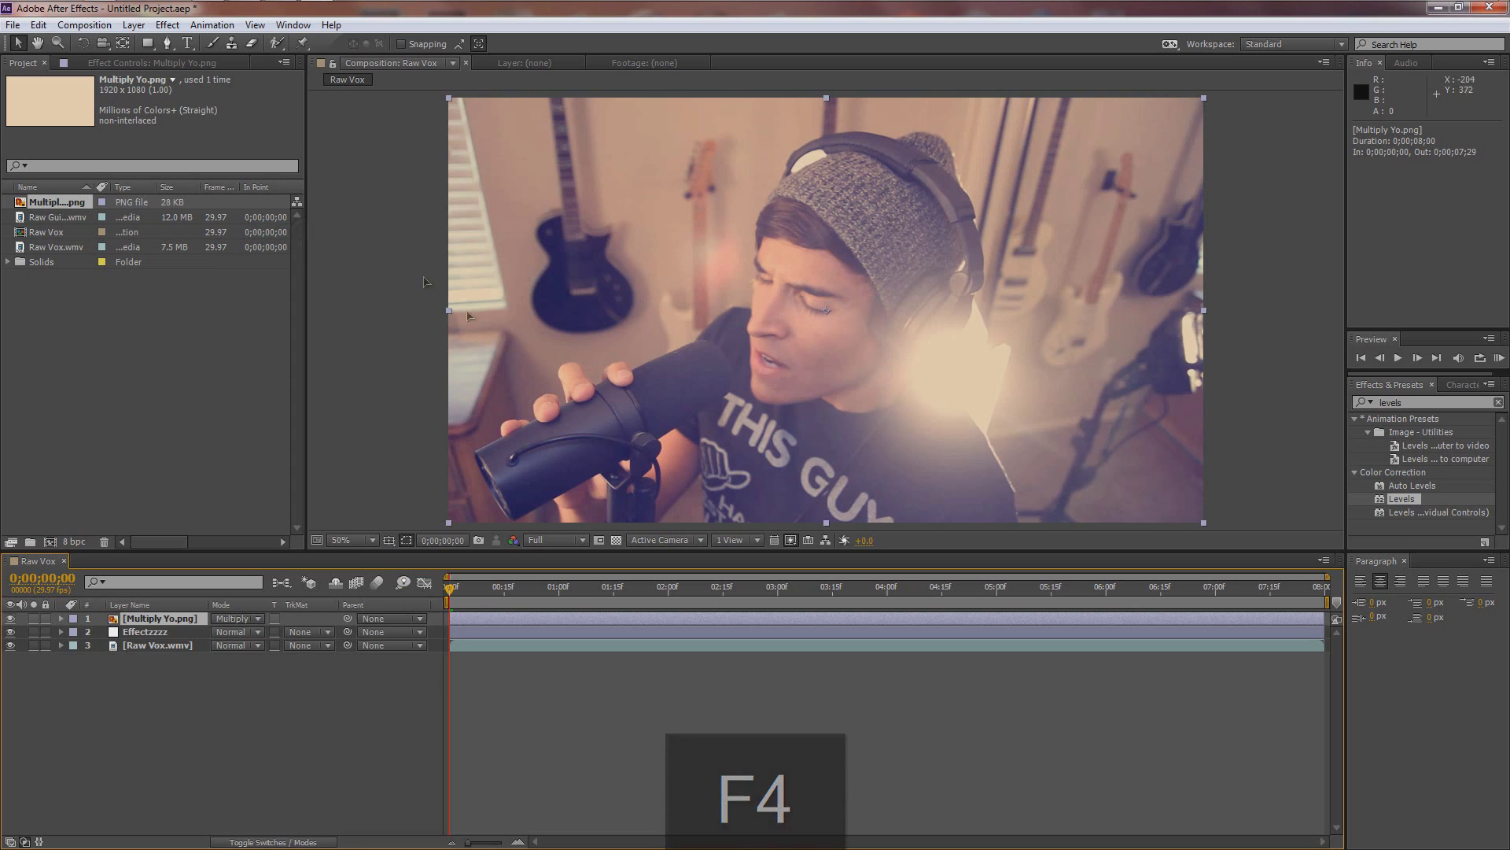
pyautogui.click(1224, 293)
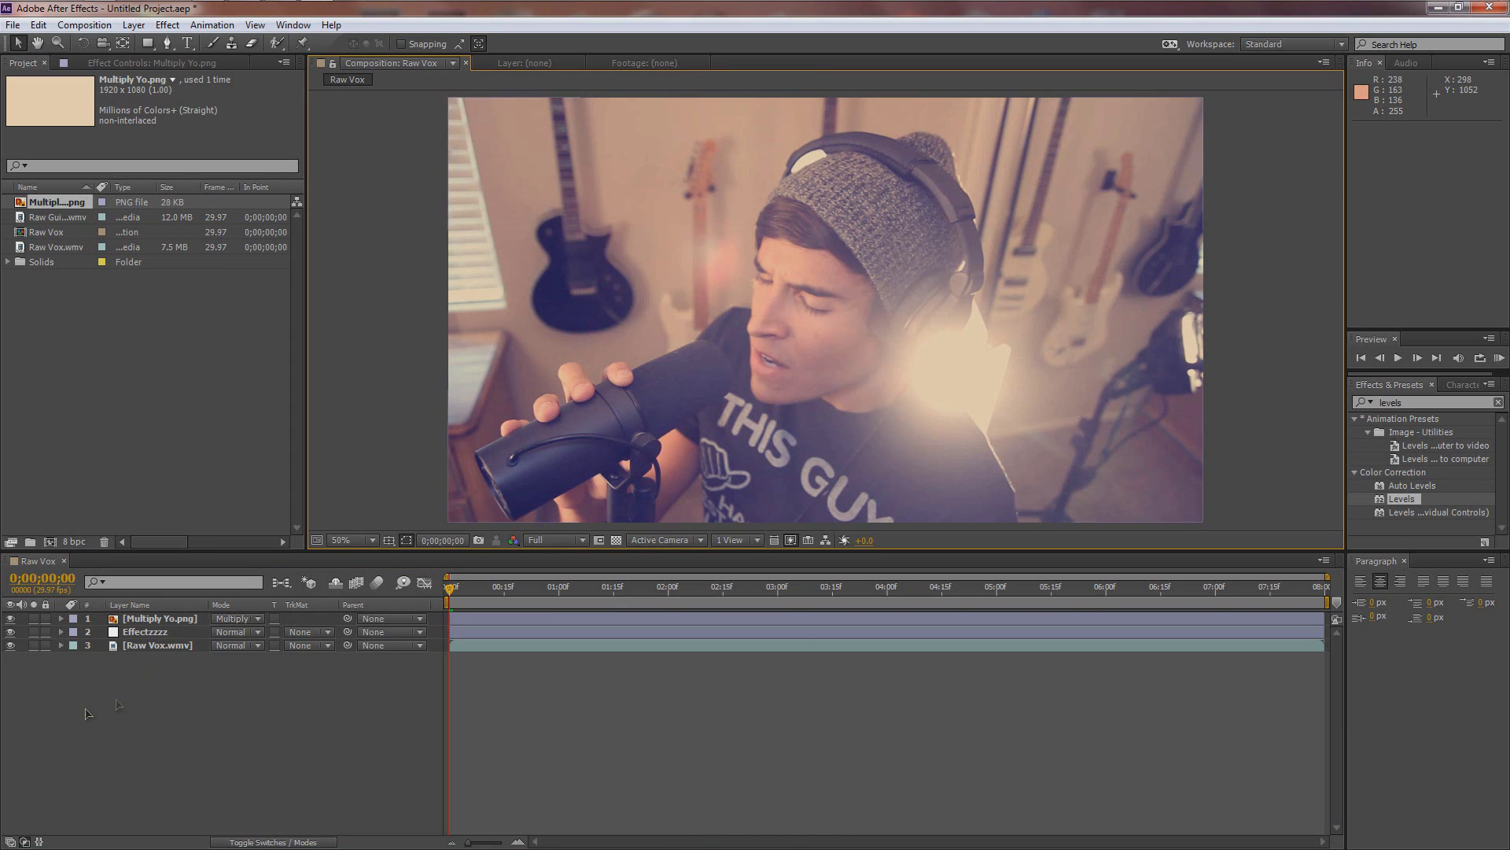
pyautogui.click(144, 634)
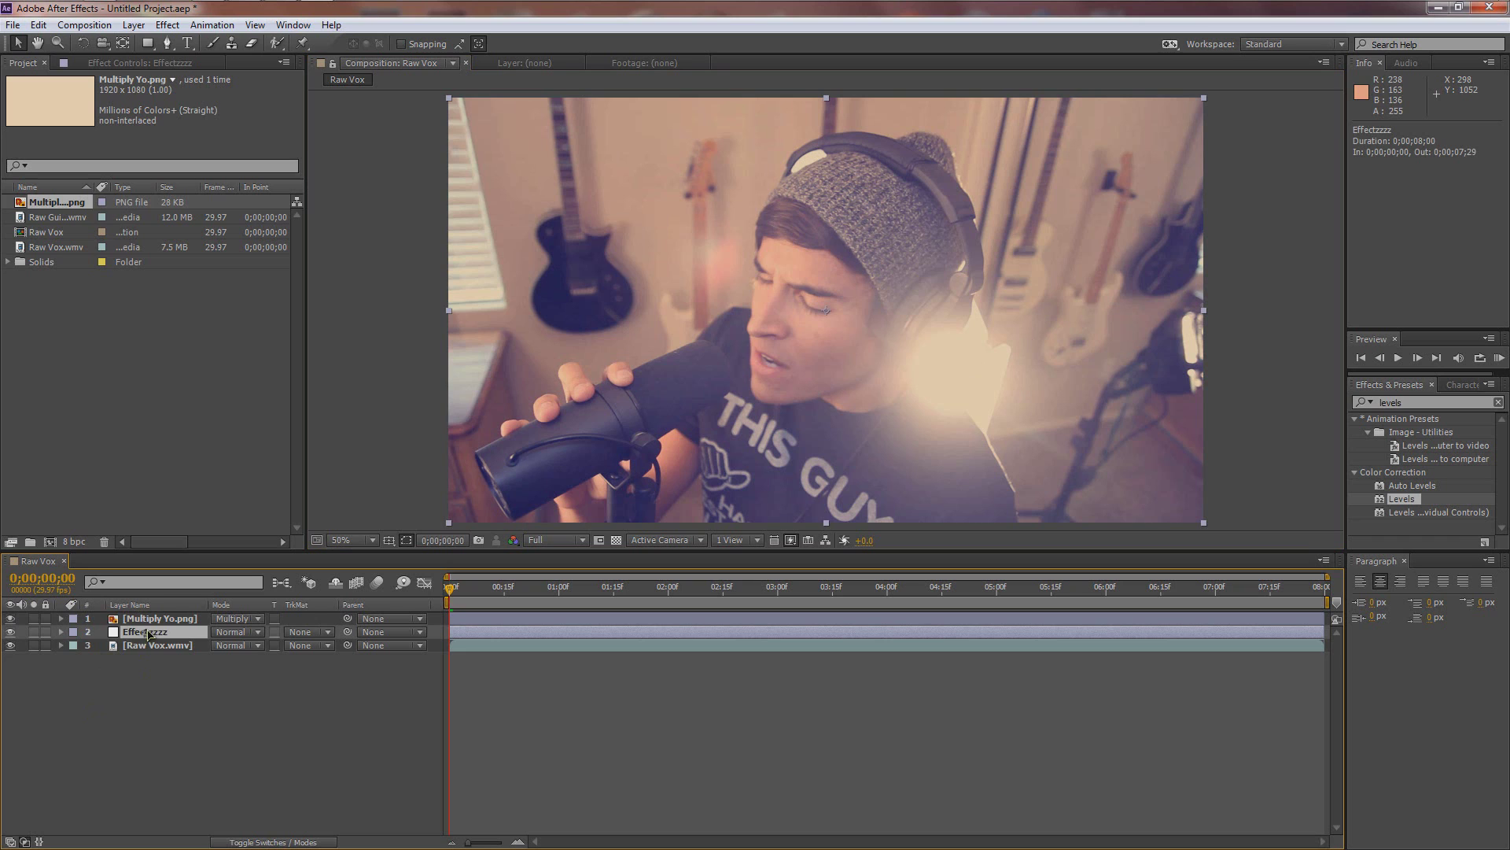
pyautogui.click(121, 65)
# - Switch the Effectzzzz Levels channel to Red and set Red gamma to 0.79
pyautogui.click(212, 107)
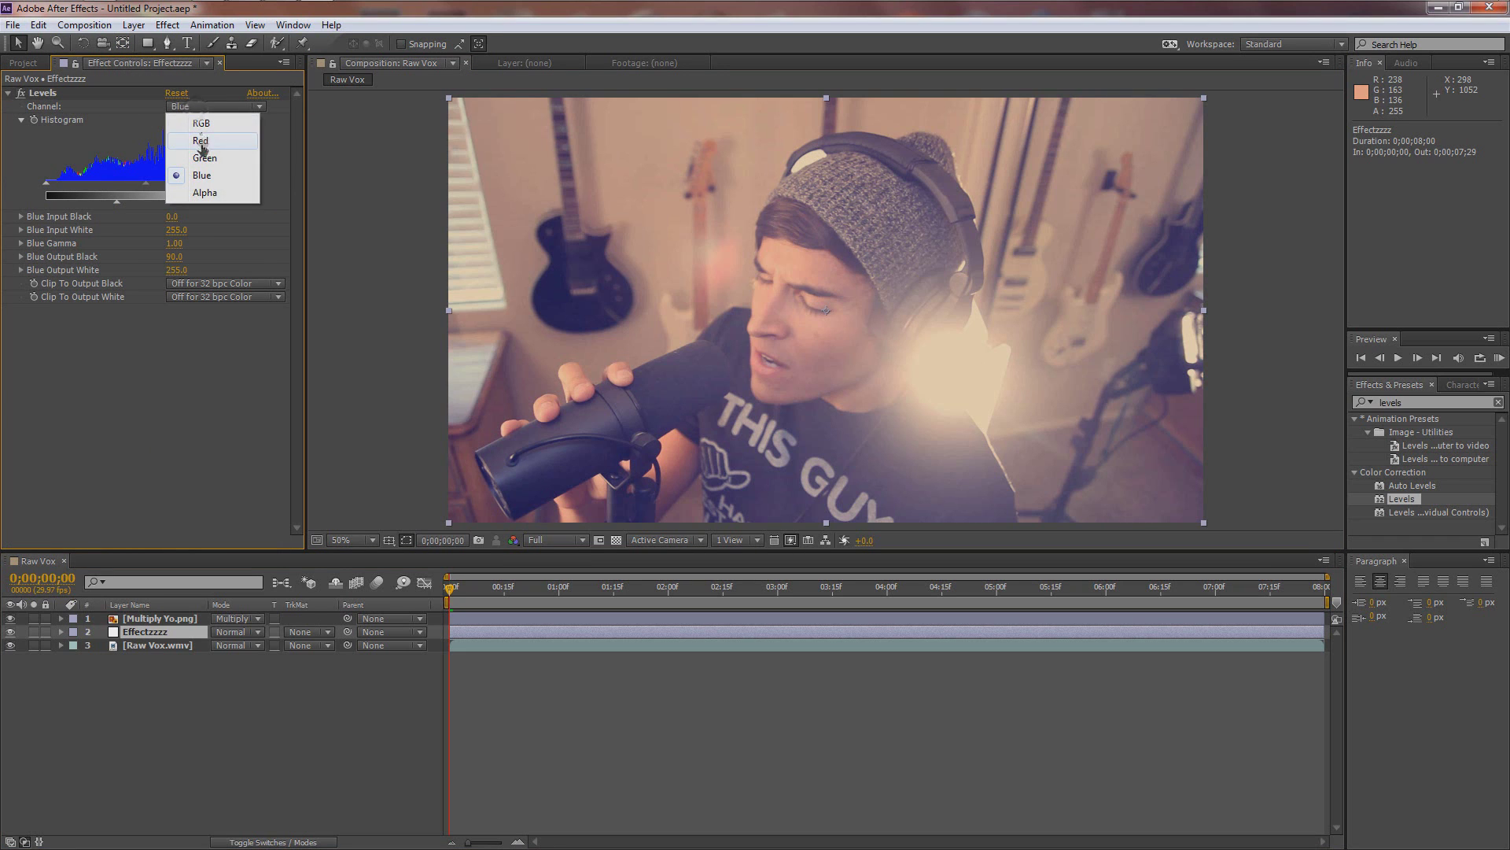
pyautogui.click(201, 142)
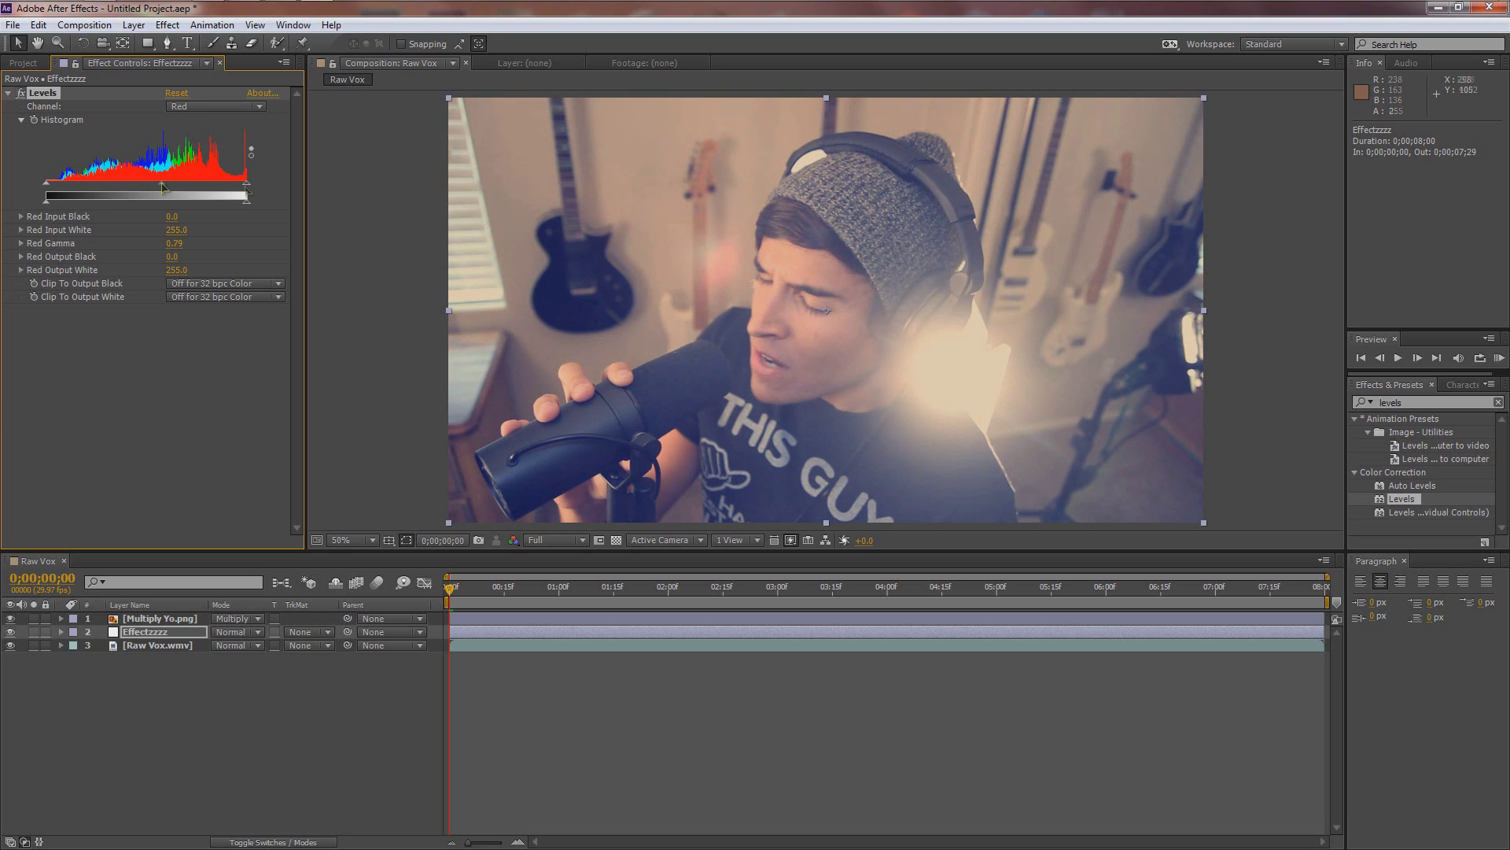
pyautogui.scroll(2, 904, 324)
pyautogui.scroll(-2, 904, 324)
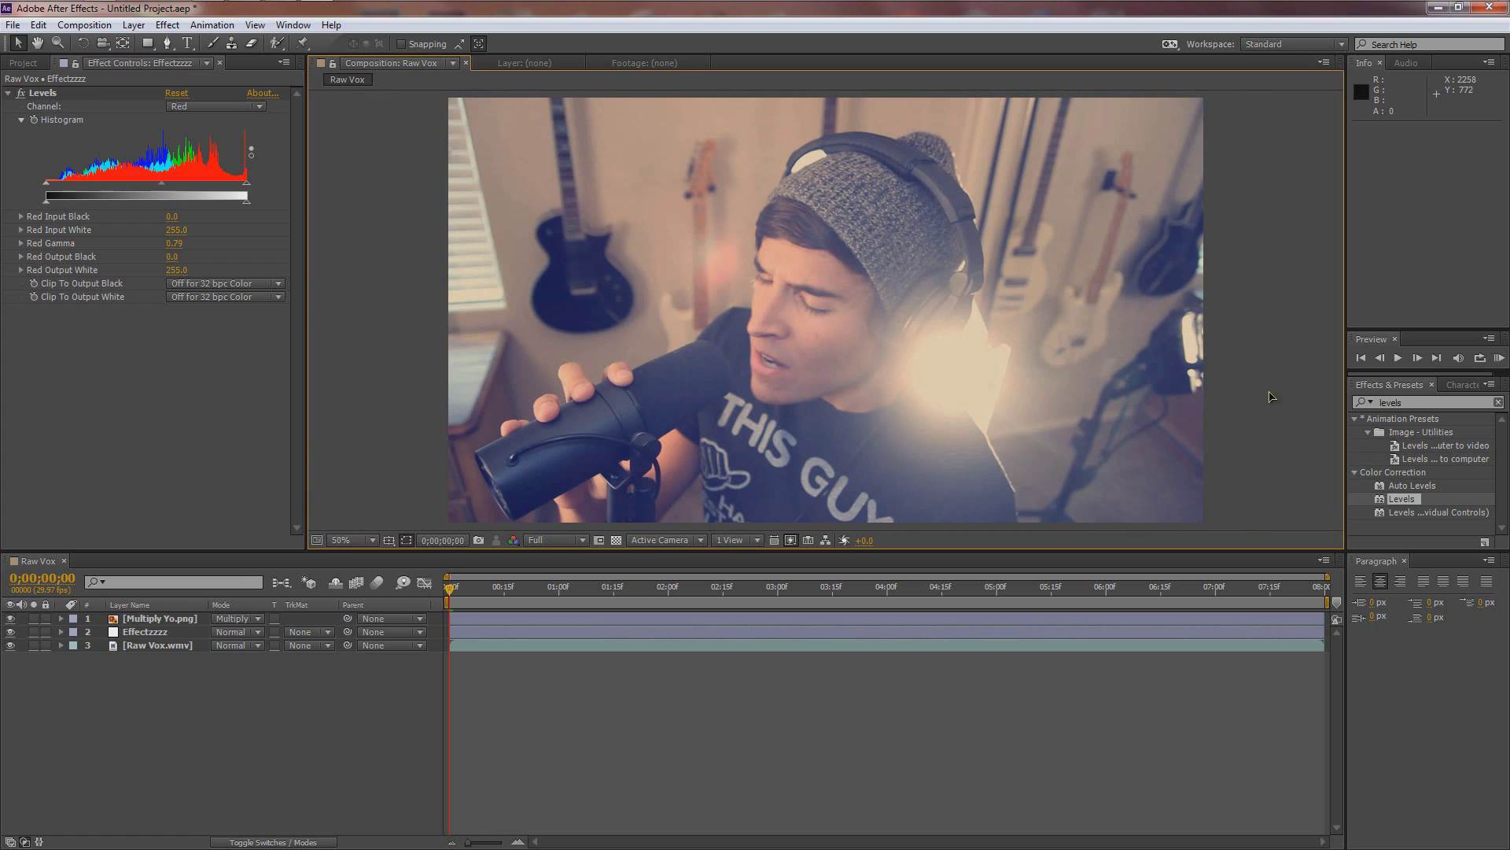
pyautogui.click(1434, 402)
pyautogui.moveTo(1331, 401); pyautogui.dragTo(1284, 405)
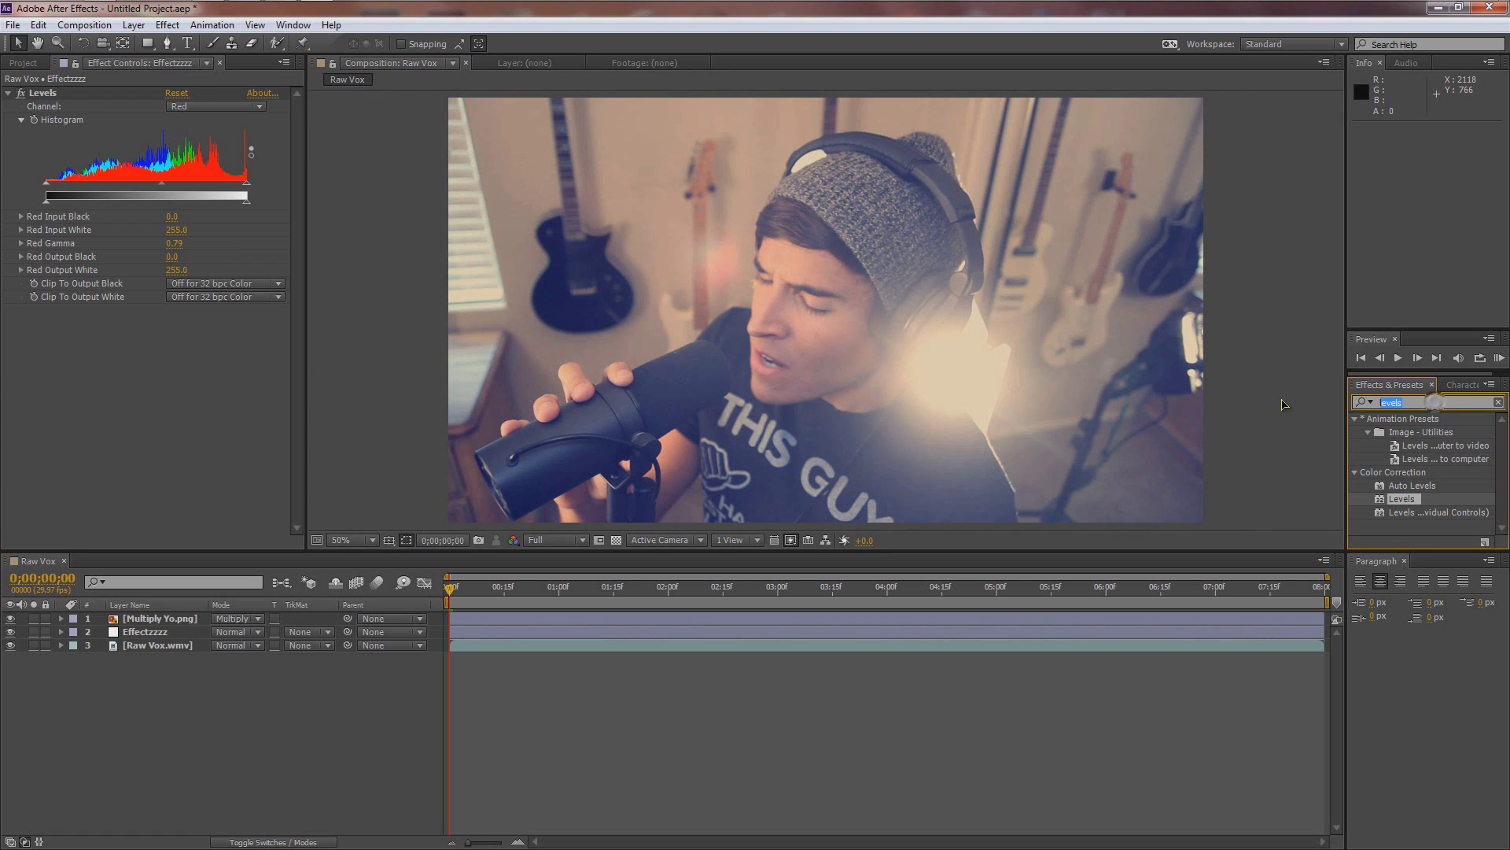
pyautogui.write('curv')
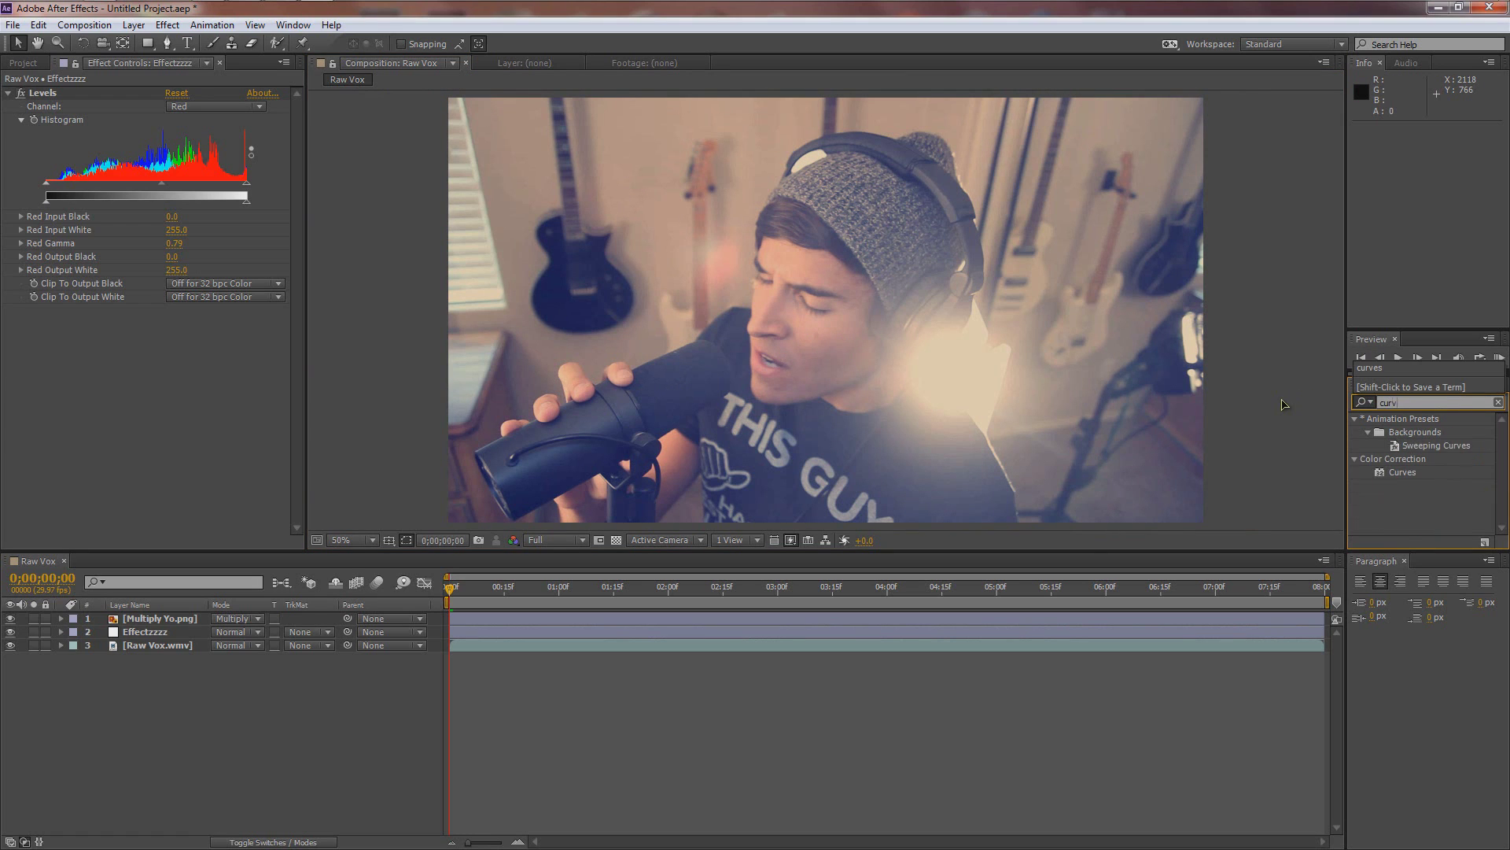
pyautogui.moveTo(1404, 472); pyautogui.dragTo(150, 638)
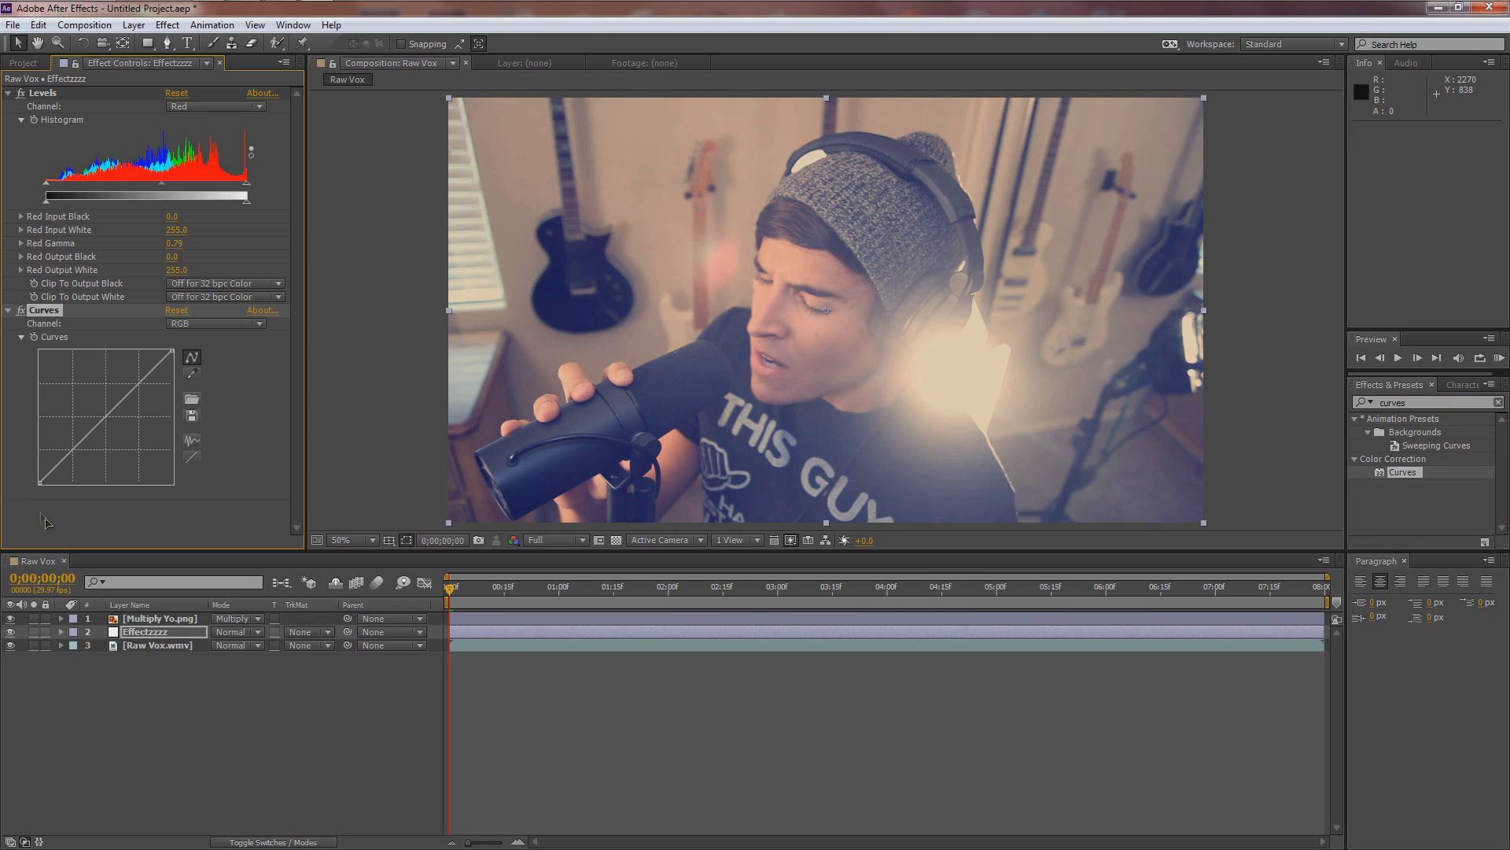
pyautogui.moveTo(59, 463); pyautogui.dragTo(43, 490)
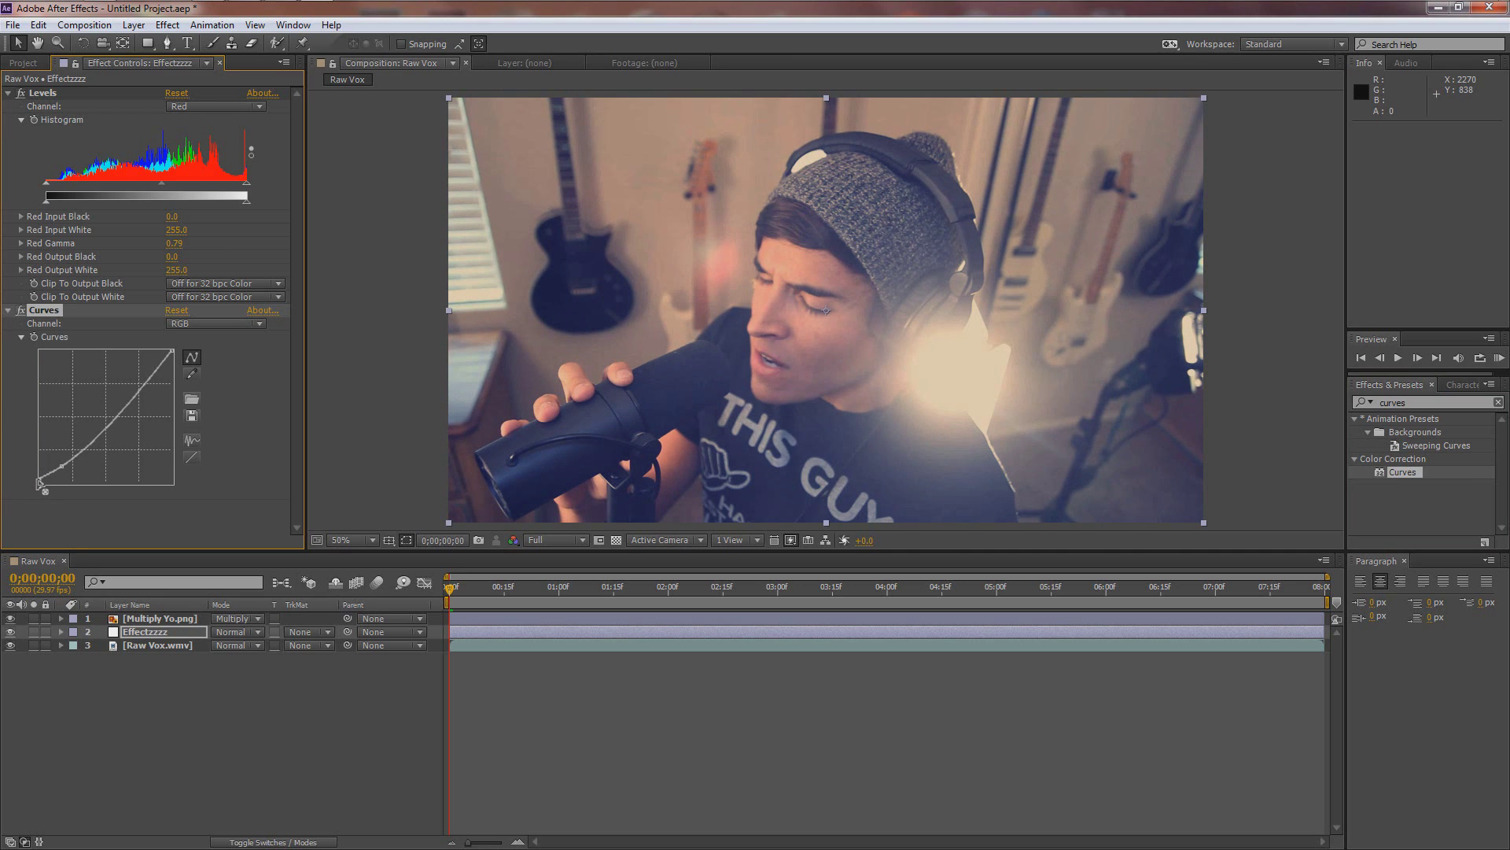
pyautogui.moveTo(36, 479); pyautogui.dragTo(35, 477)
pyautogui.moveTo(154, 378); pyautogui.dragTo(152, 374)
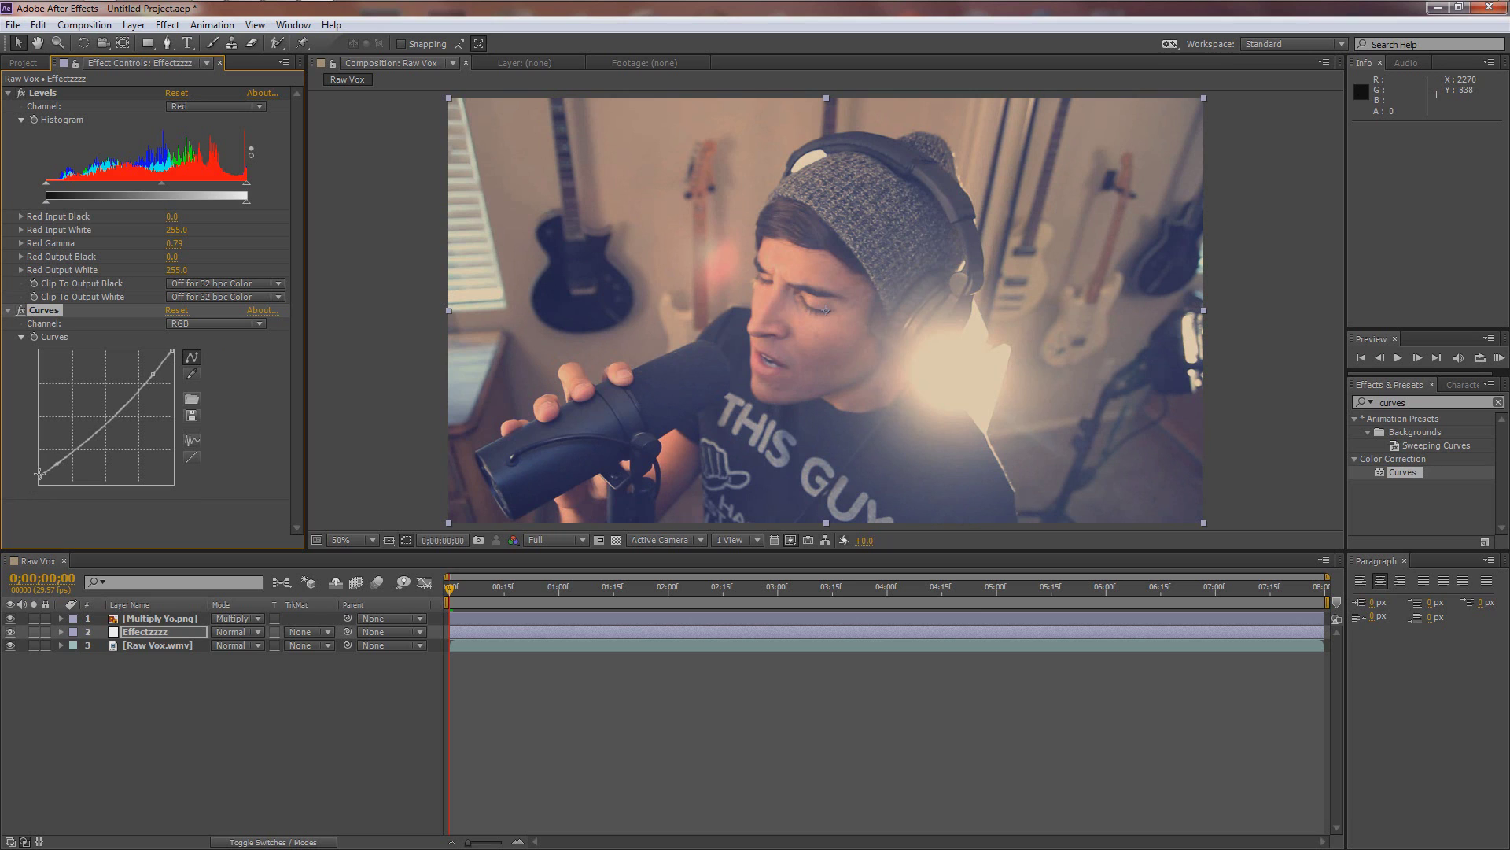
pyautogui.press('Delete')
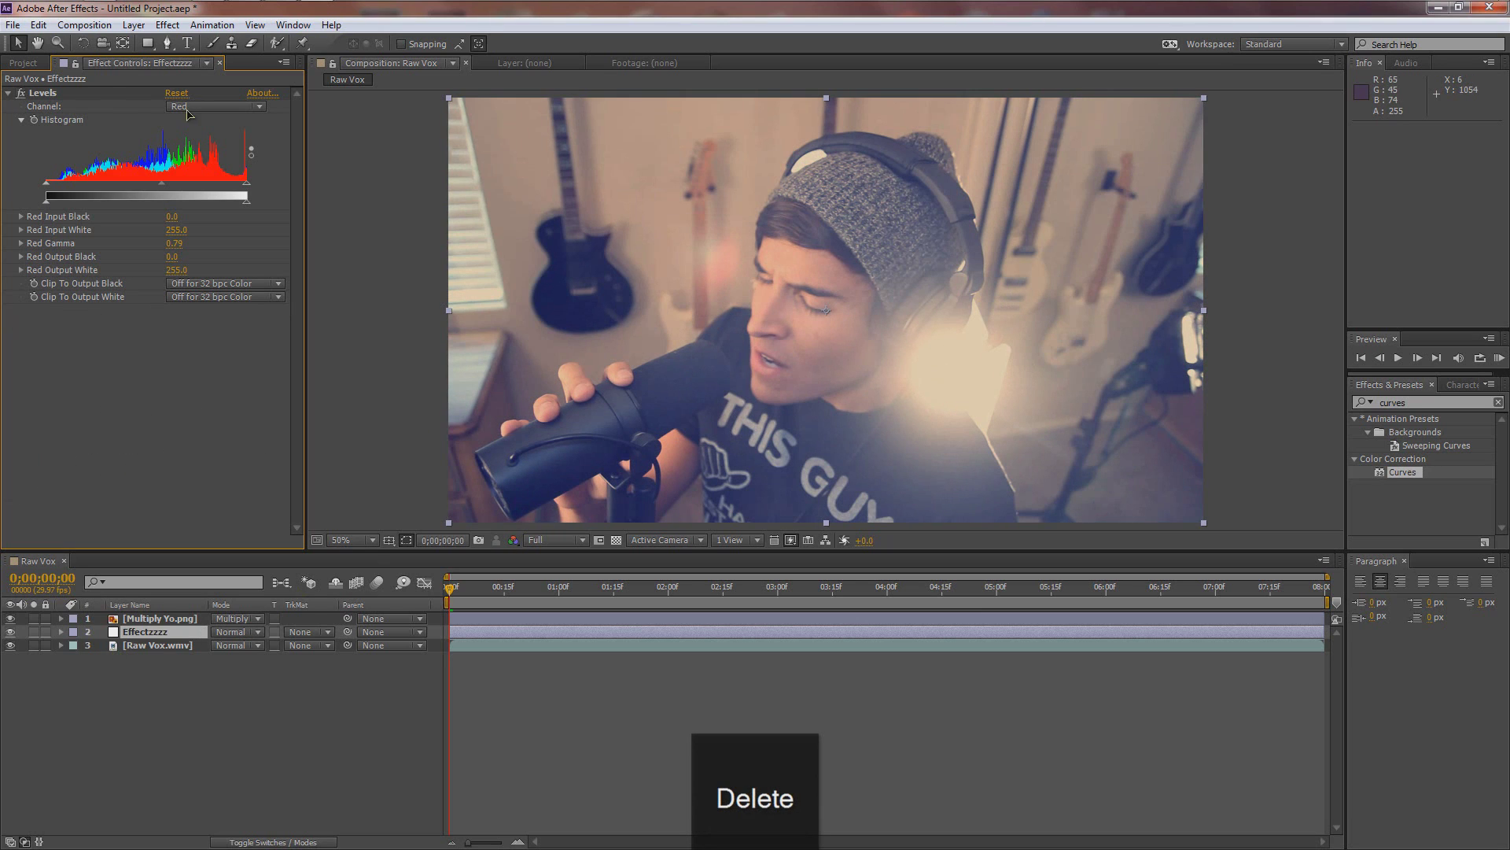
# - Add the Raw Guitar.wmv clip to the composition
pyautogui.click(21, 63)
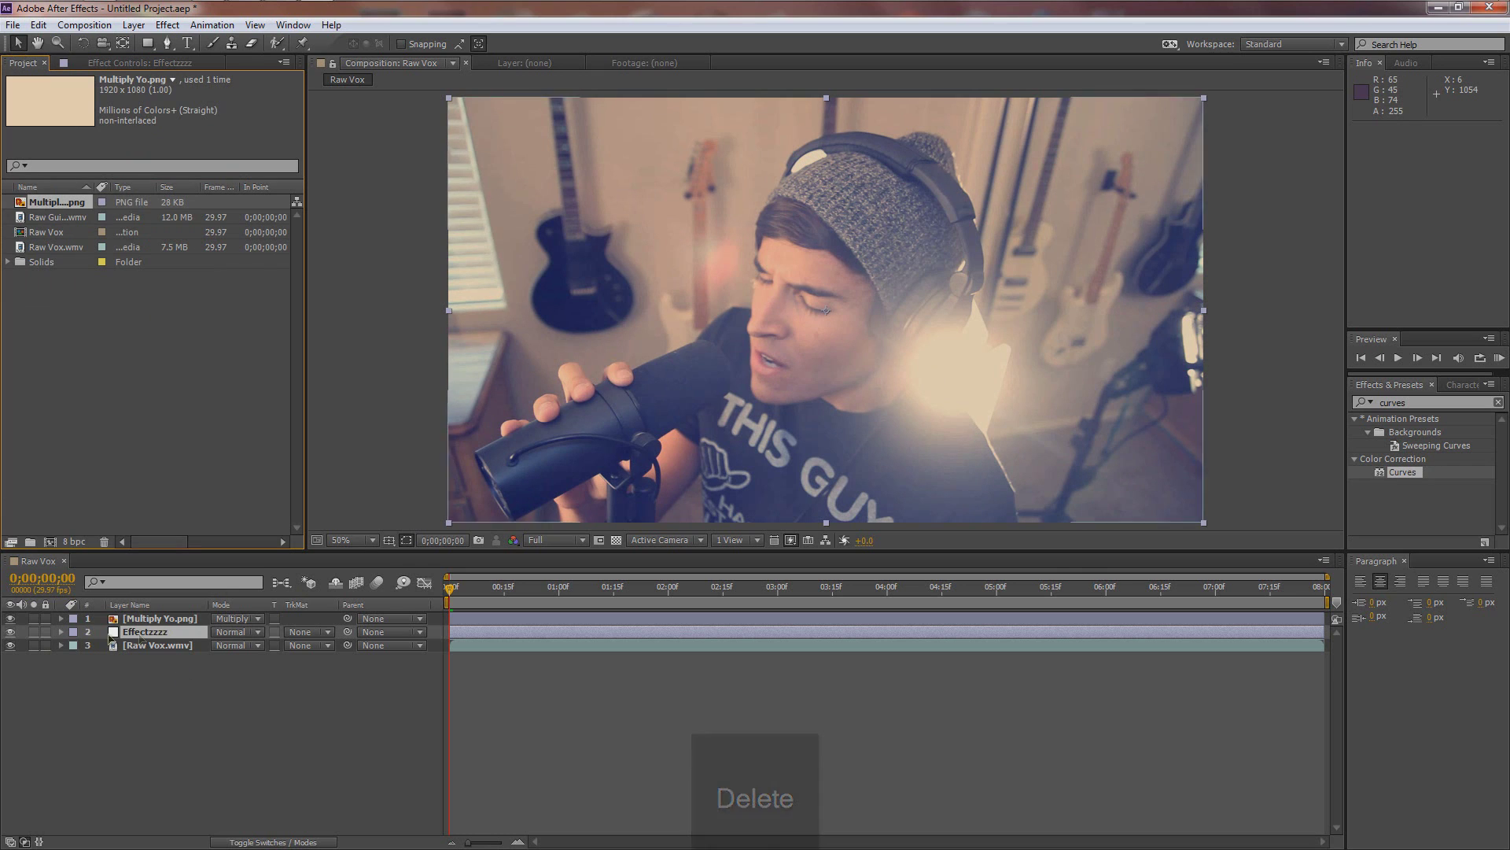
pyautogui.click(45, 232)
pyautogui.moveTo(50, 217); pyautogui.dragTo(168, 648)
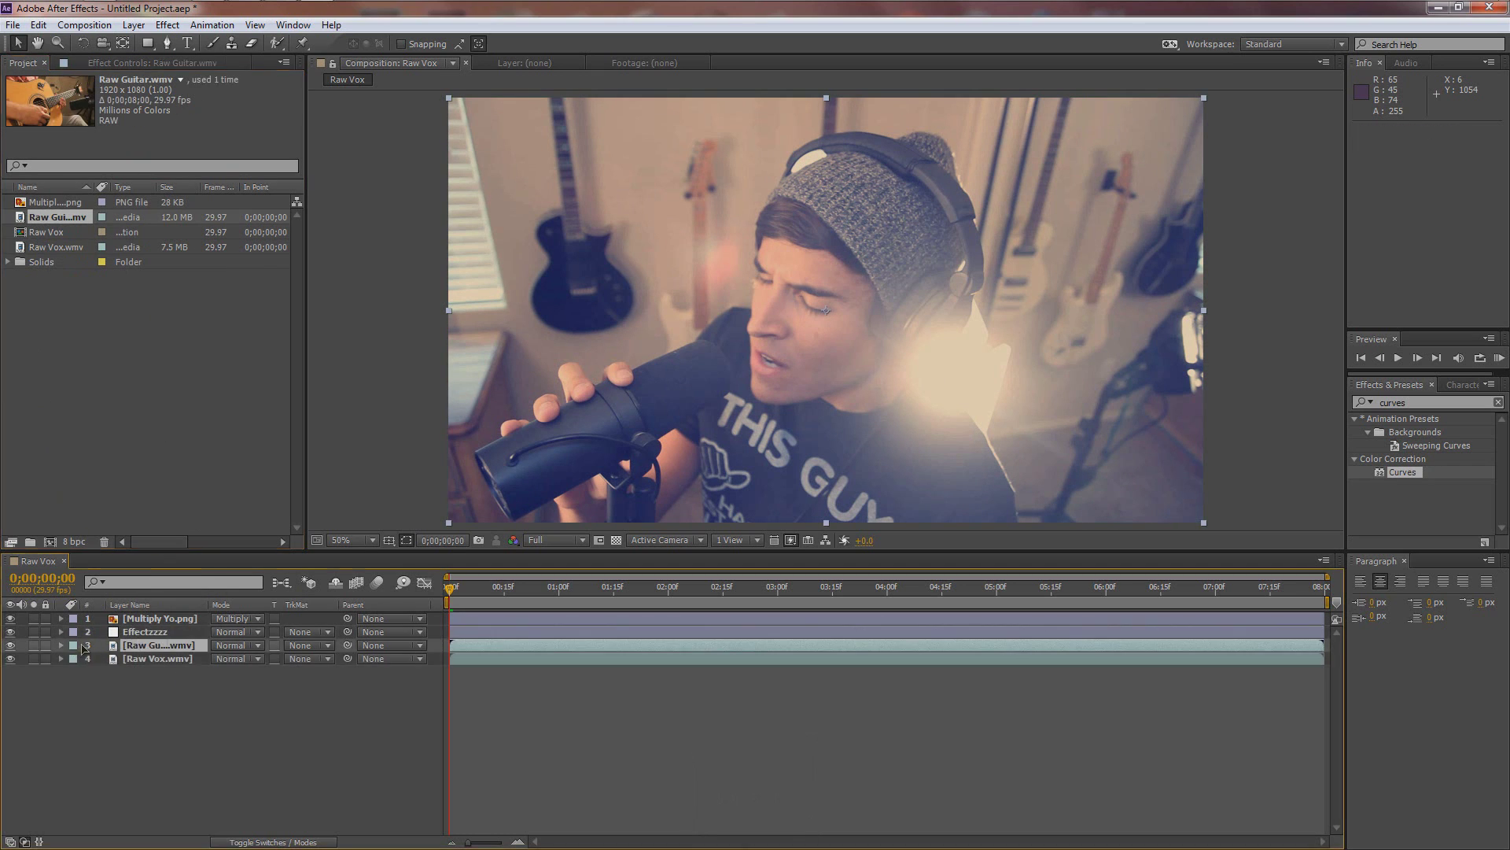
pyautogui.click(1274, 352)
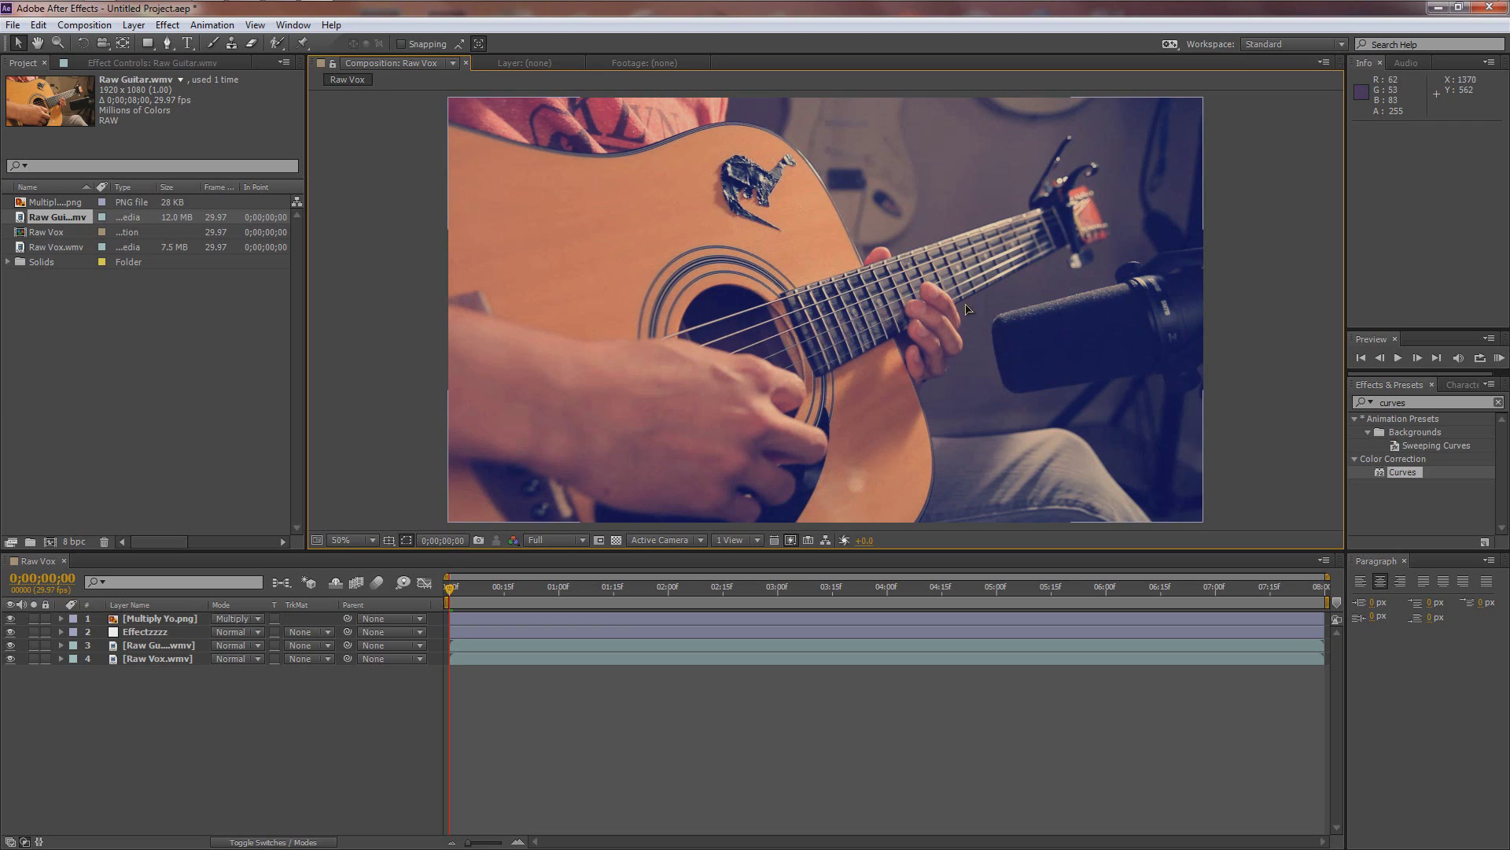
# - Apply Curves to Effectzzzz, lifting the black point and brightening the highlights
pyautogui.moveTo(1396, 475); pyautogui.dragTo(153, 631)
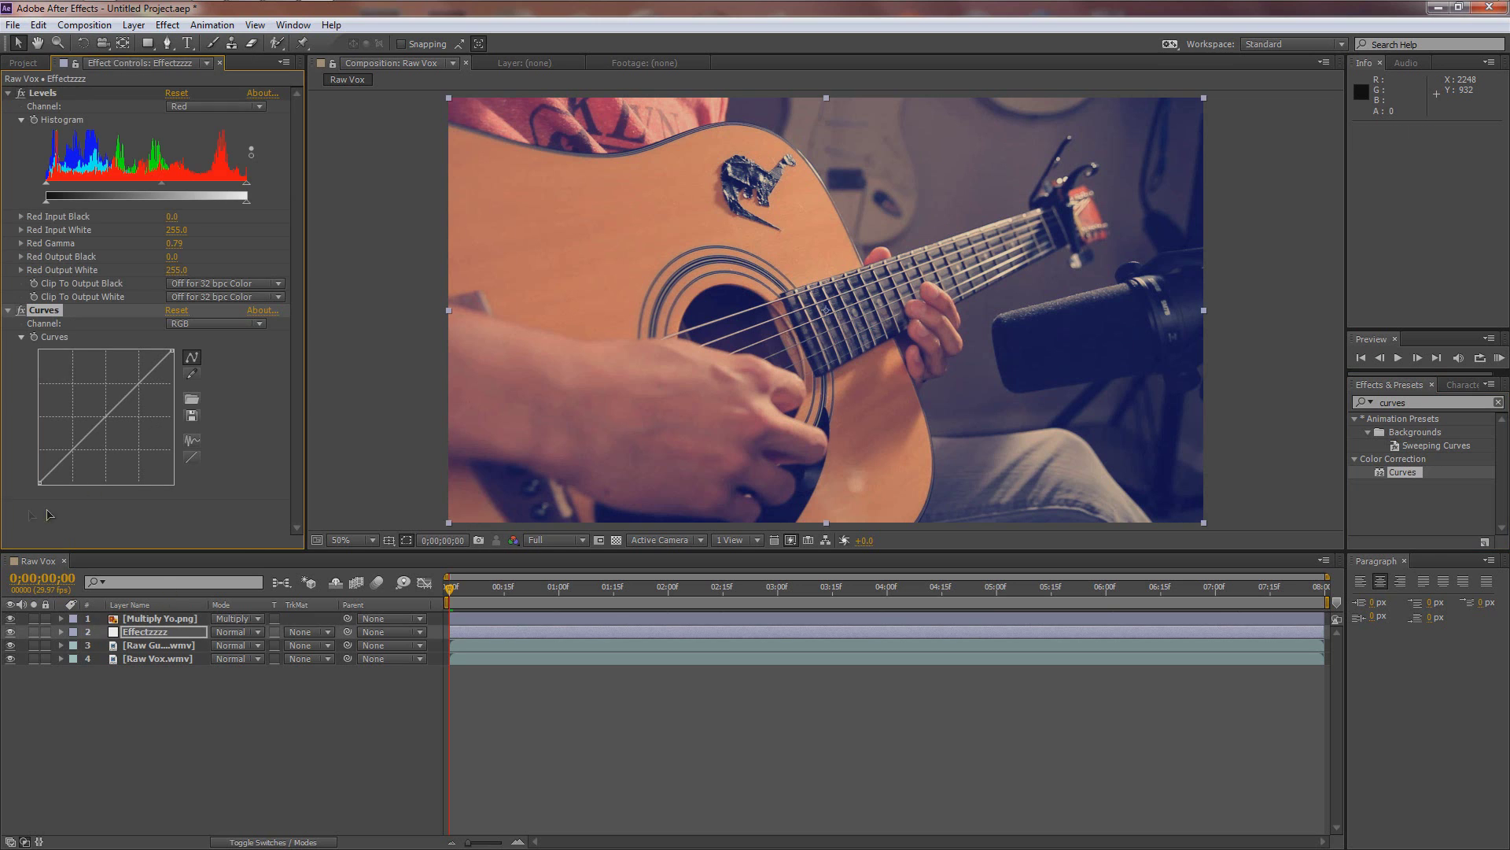
pyautogui.moveTo(42, 482); pyautogui.dragTo(24, 476)
pyautogui.moveTo(164, 367); pyautogui.dragTo(151, 376)
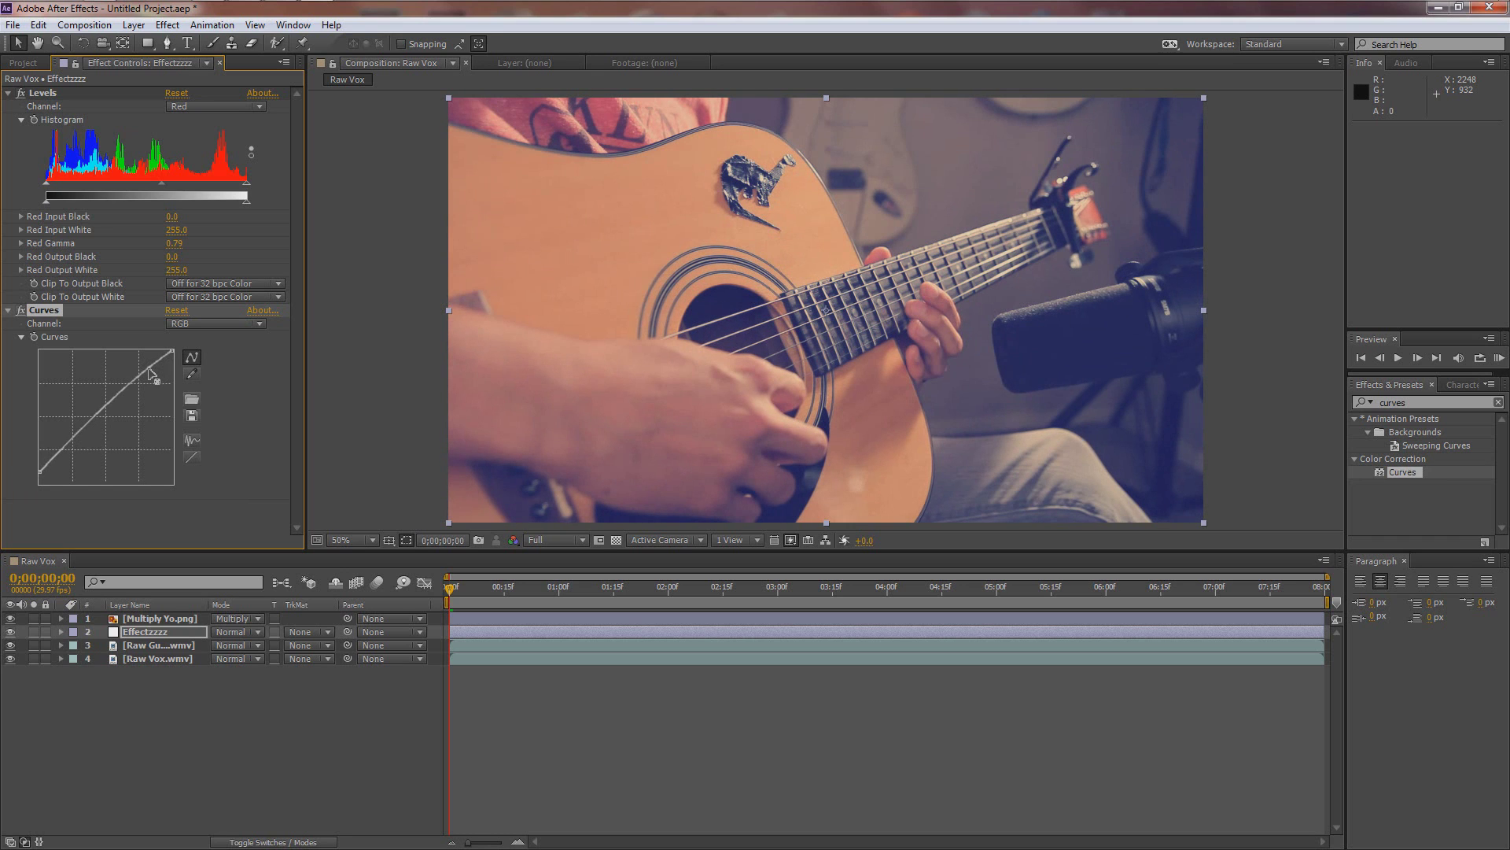
pyautogui.moveTo(149, 374); pyautogui.dragTo(154, 374)
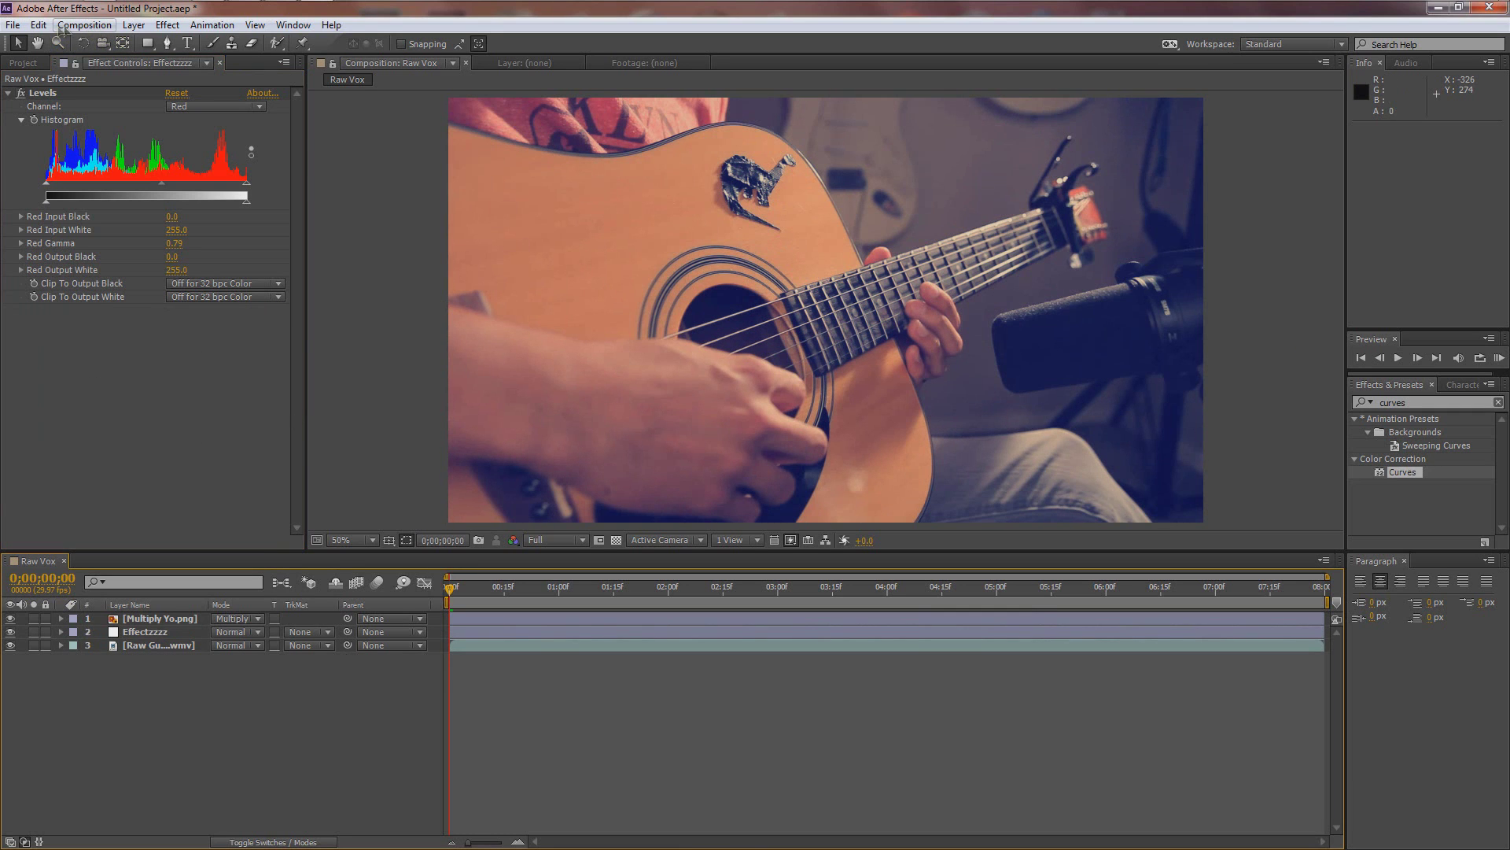
pyautogui.click(92, 29)
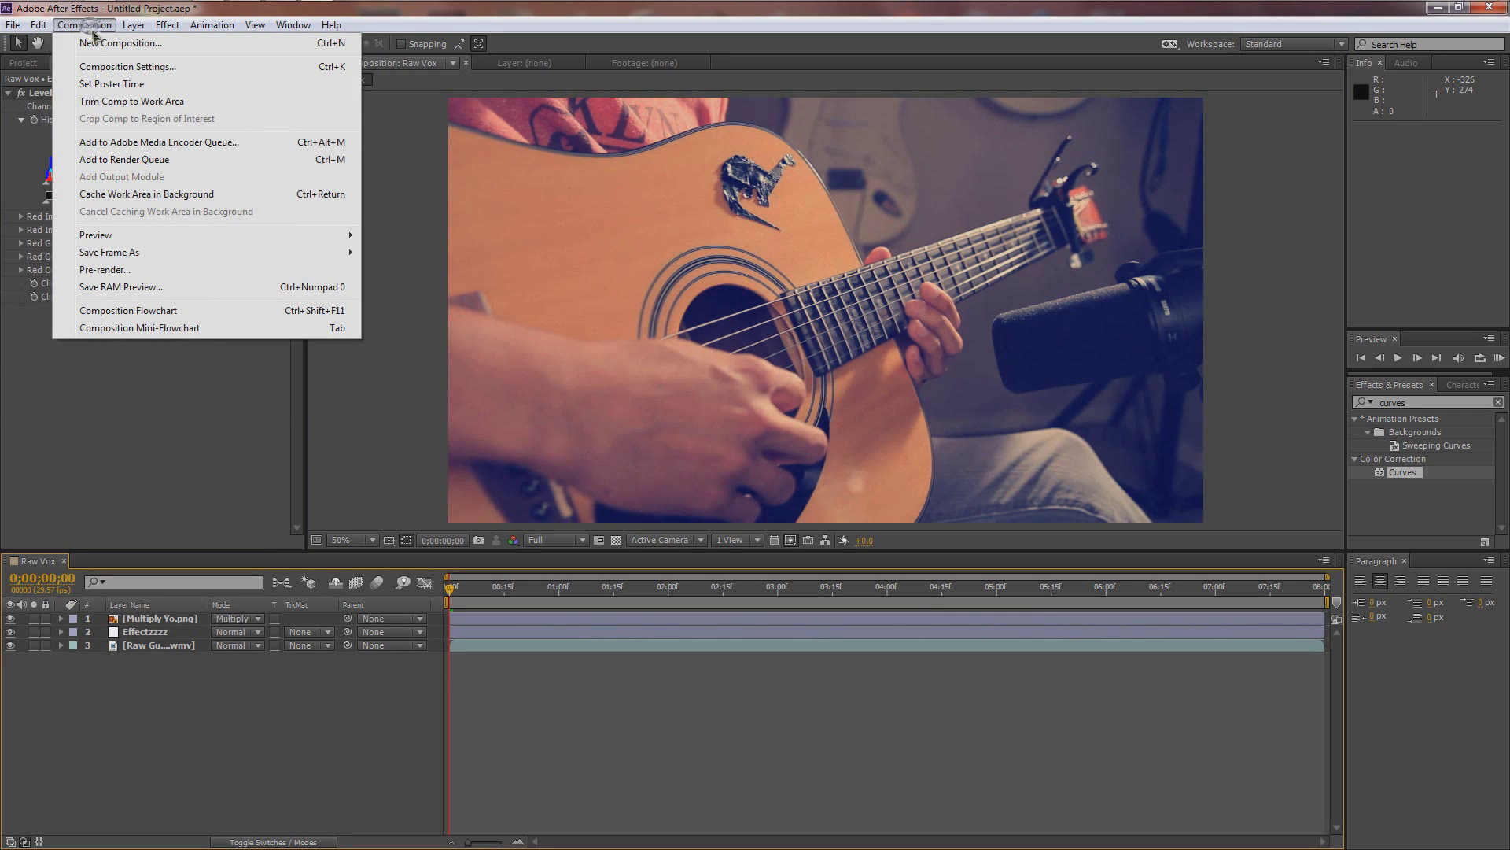
# - Queue Raw Vox for rendering with a QuickTime output module using the H.264 codec
pyautogui.click(330, 165)
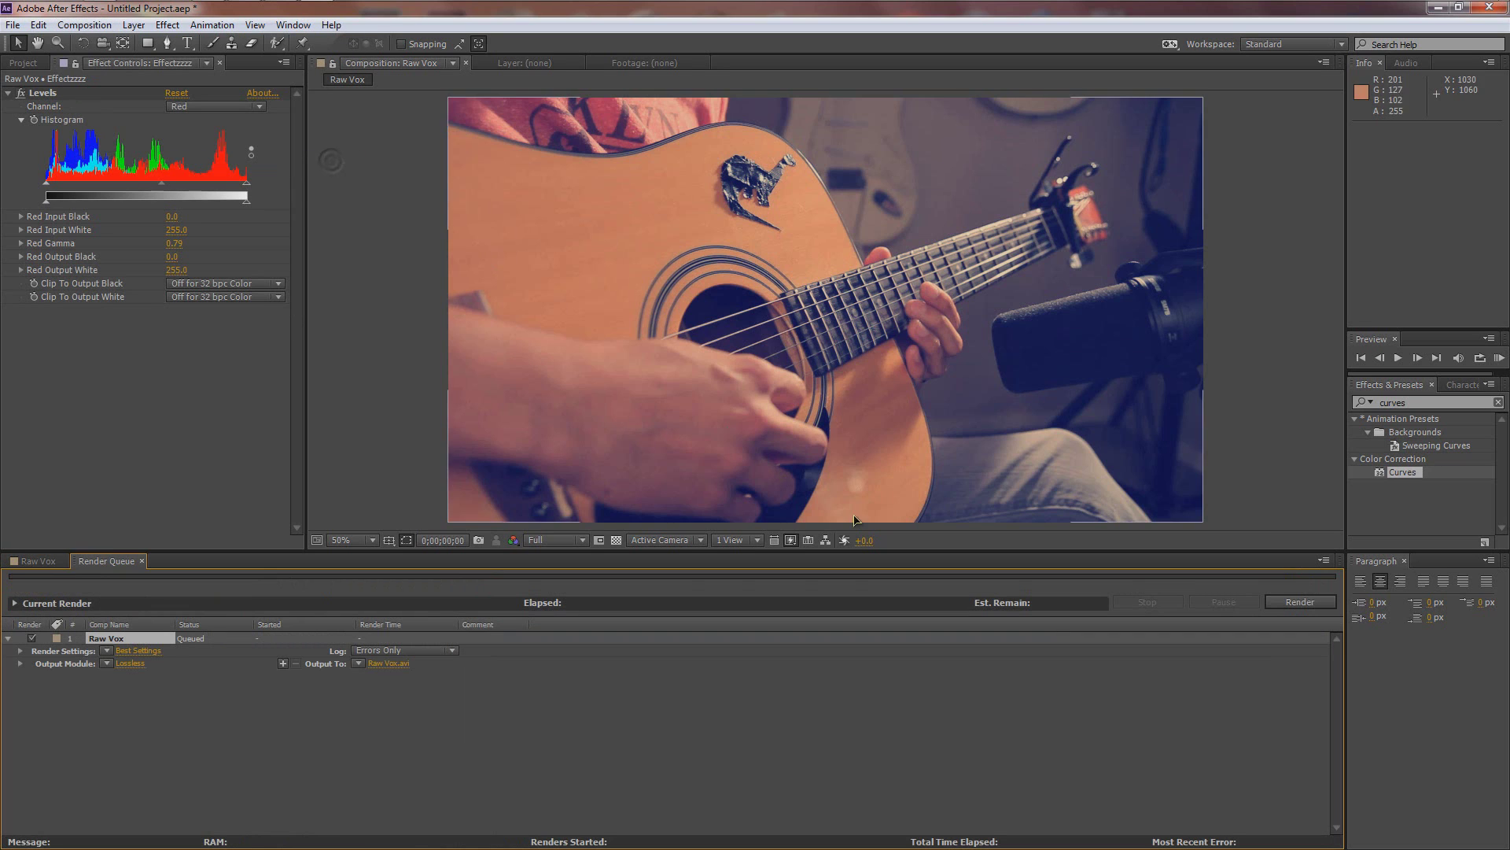
pyautogui.click(130, 664)
pyautogui.click(643, 236)
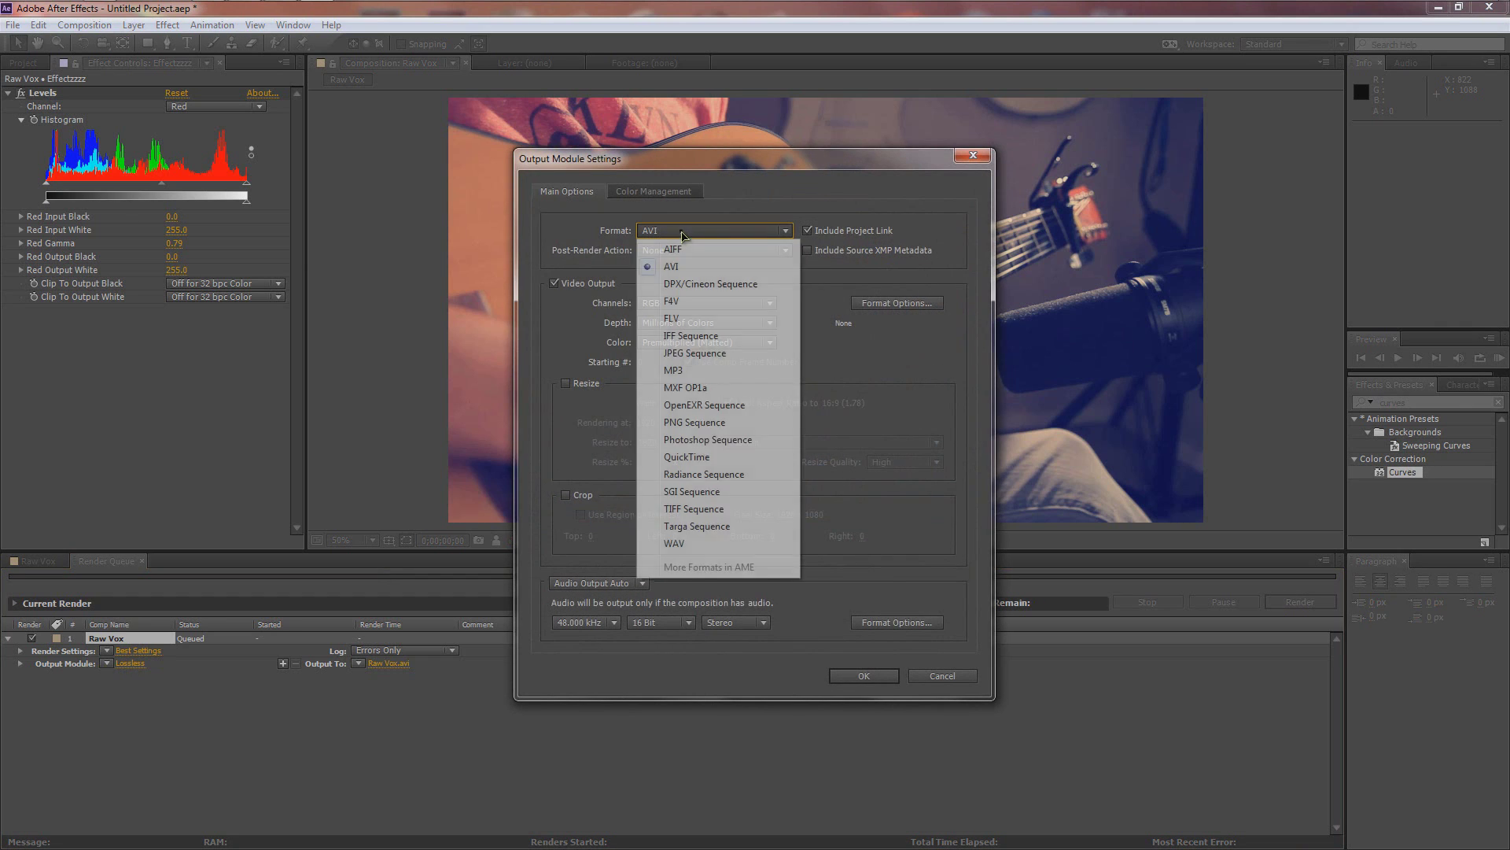
pyautogui.click(688, 466)
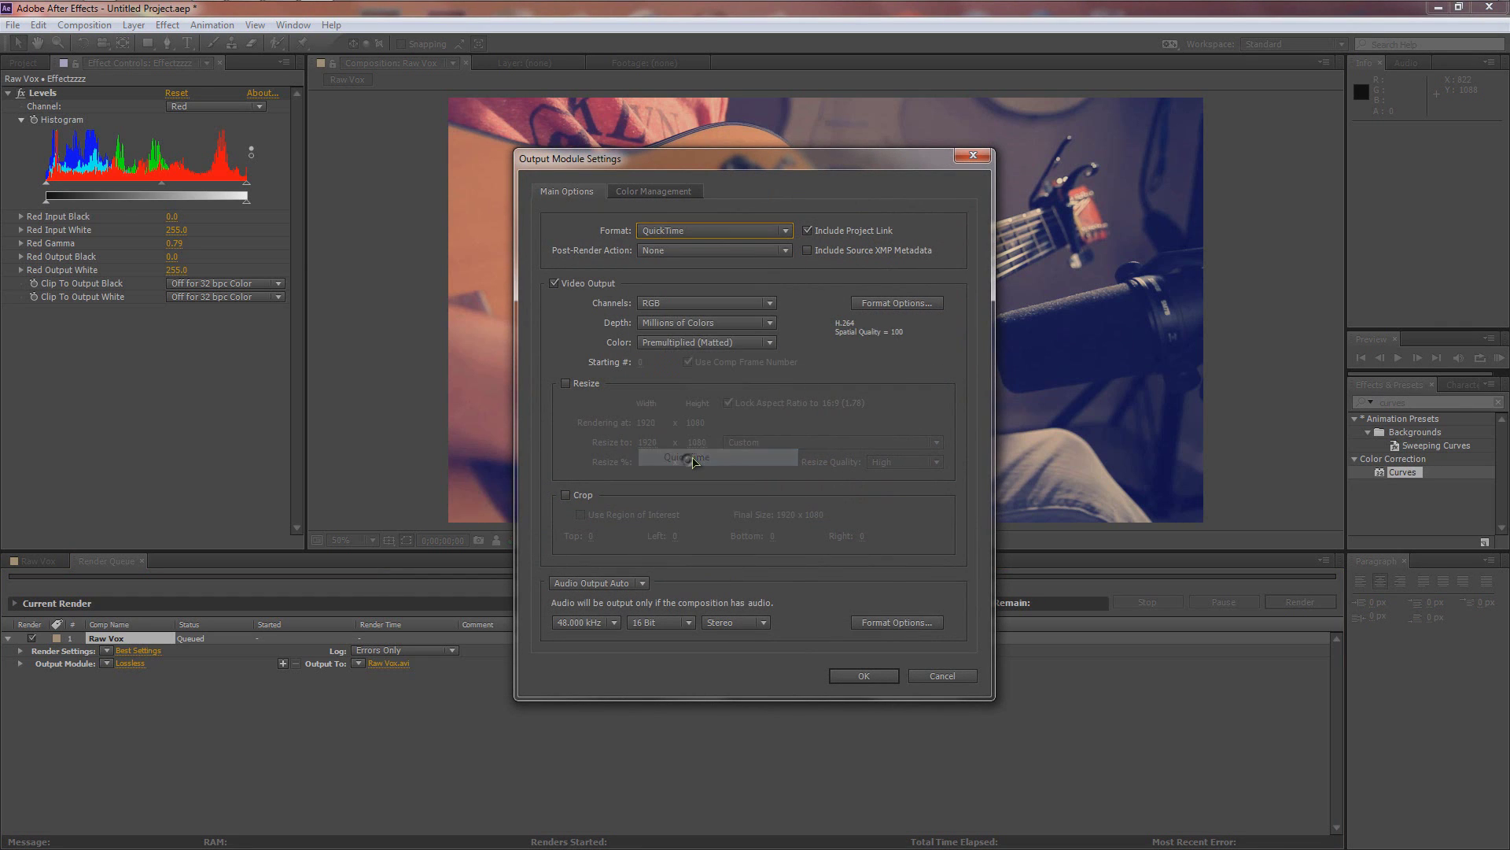
pyautogui.click(896, 304)
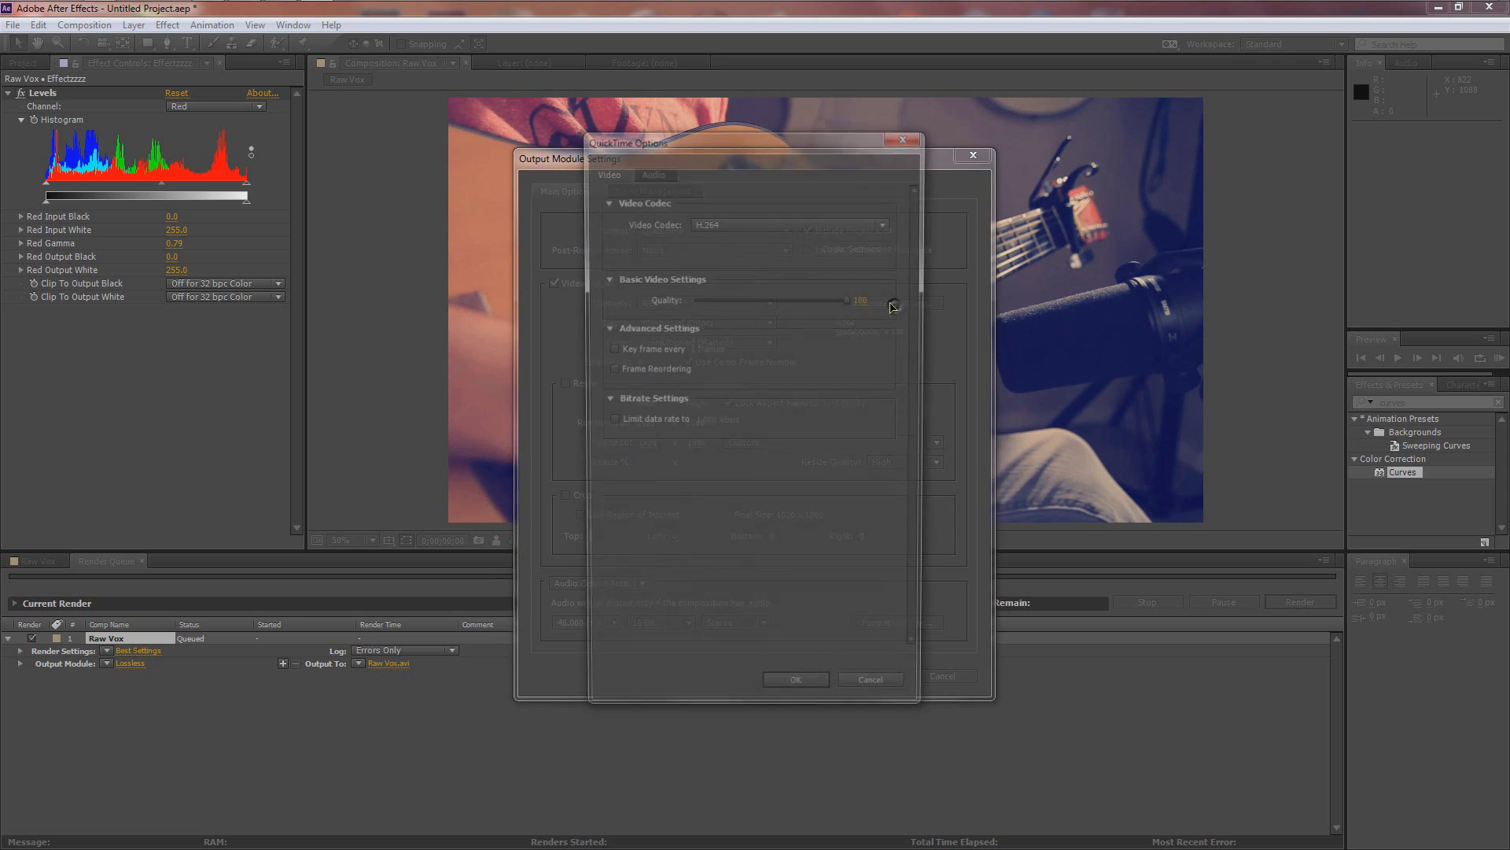
pyautogui.click(722, 222)
pyautogui.click(730, 224)
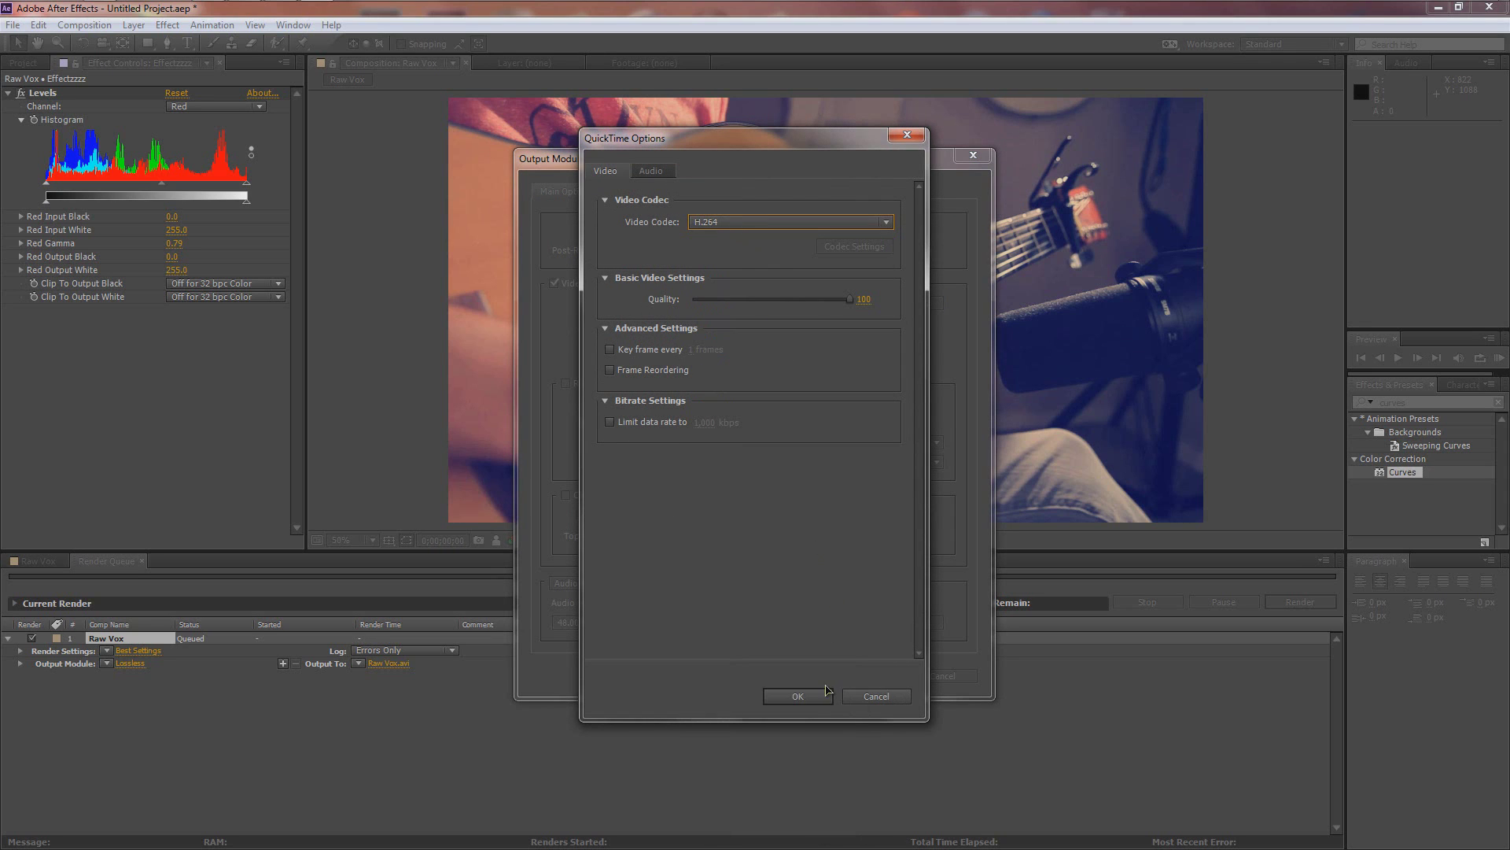
pyautogui.click(826, 691)
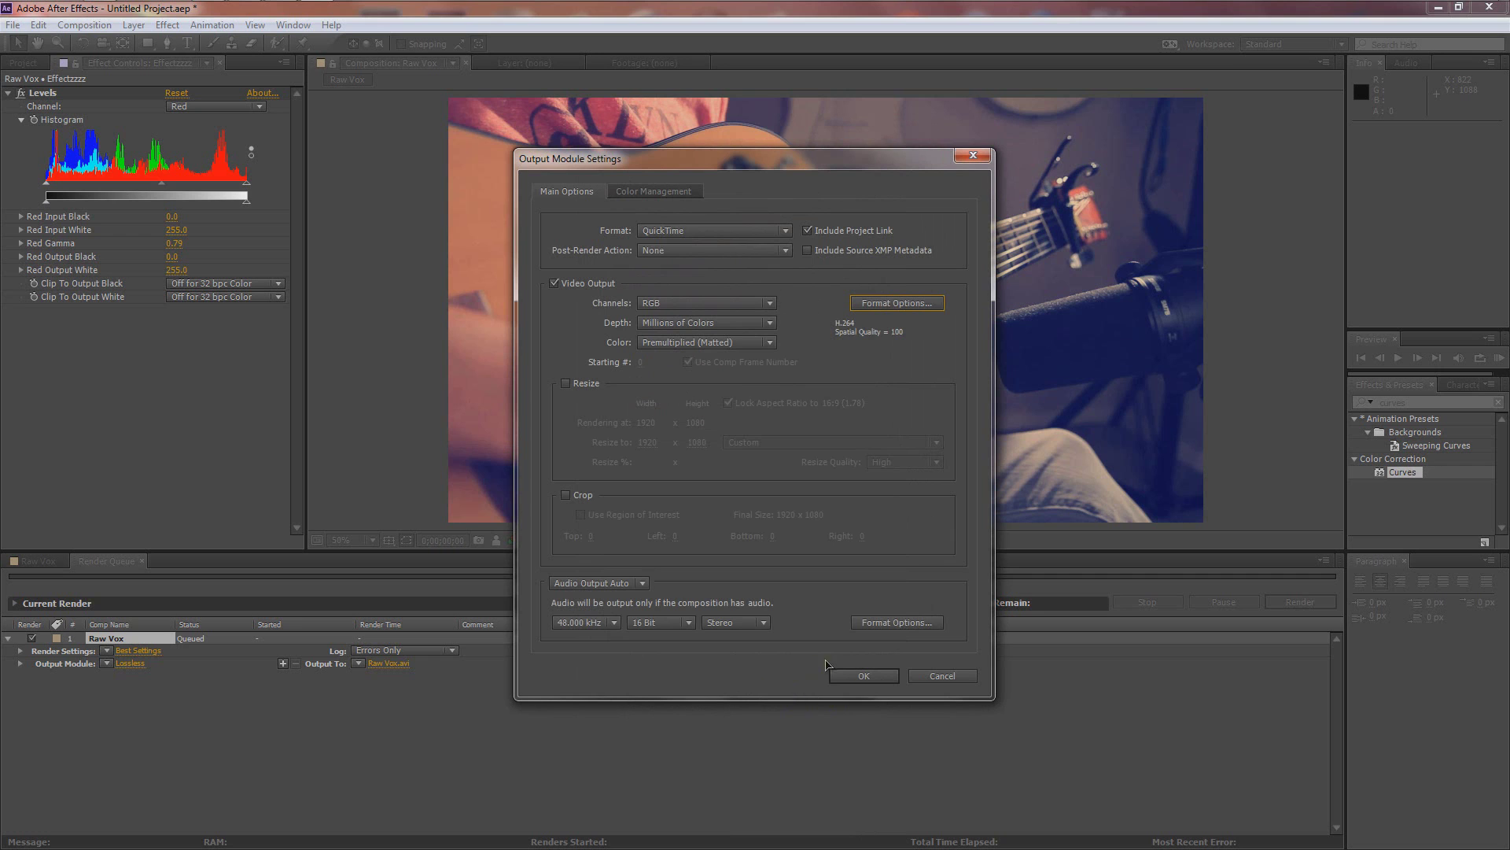
pyautogui.click(861, 675)
# - Point the render output to Desktop > Nashville Effect (Instagram) as 'Vox AE.mov'
pyautogui.click(393, 666)
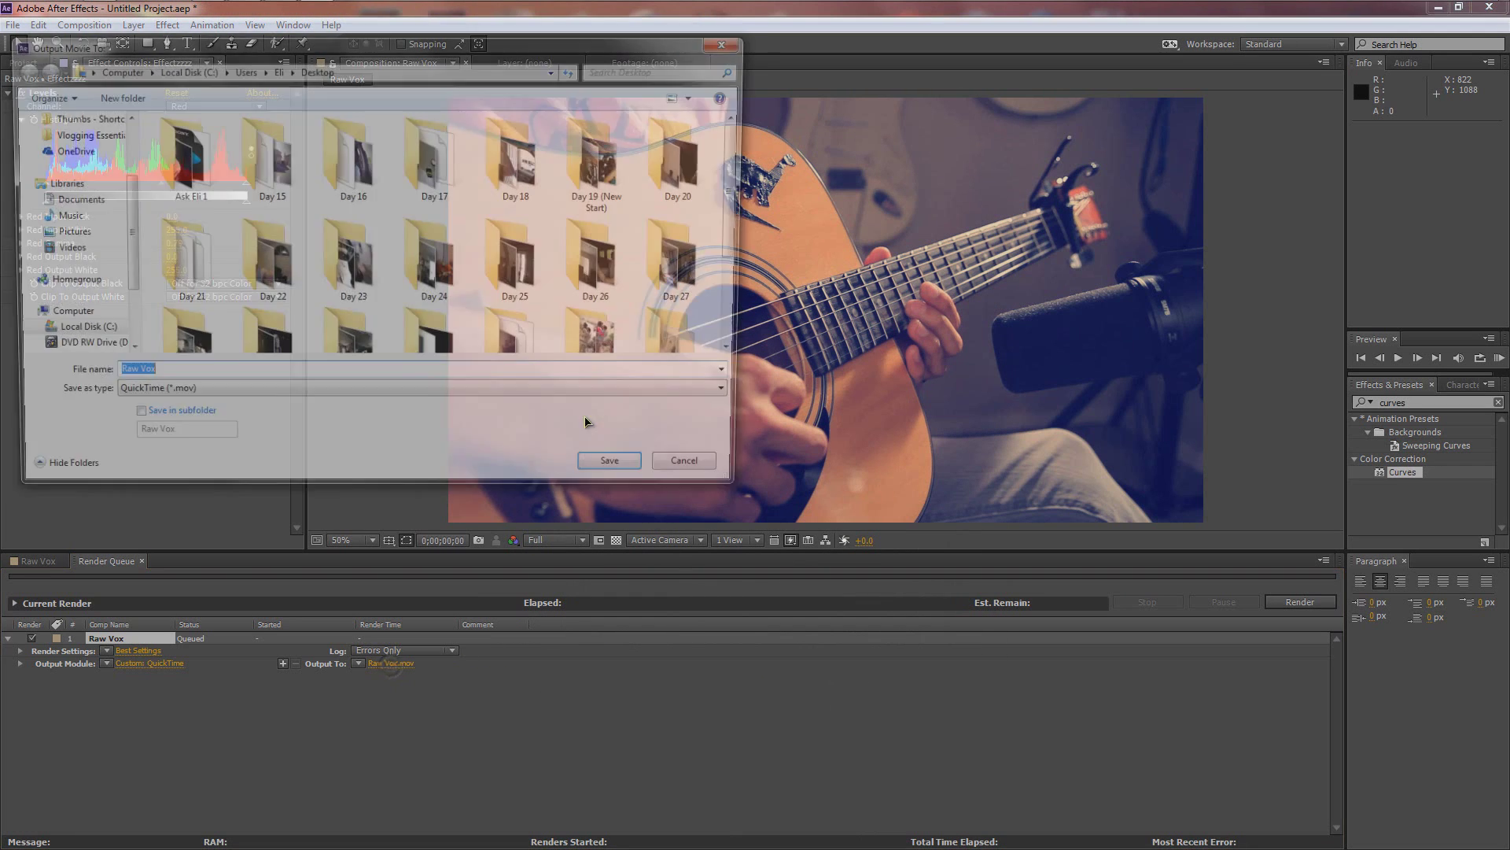
pyautogui.scroll(-2, 121, 189)
pyautogui.scroll(3, 122, 189)
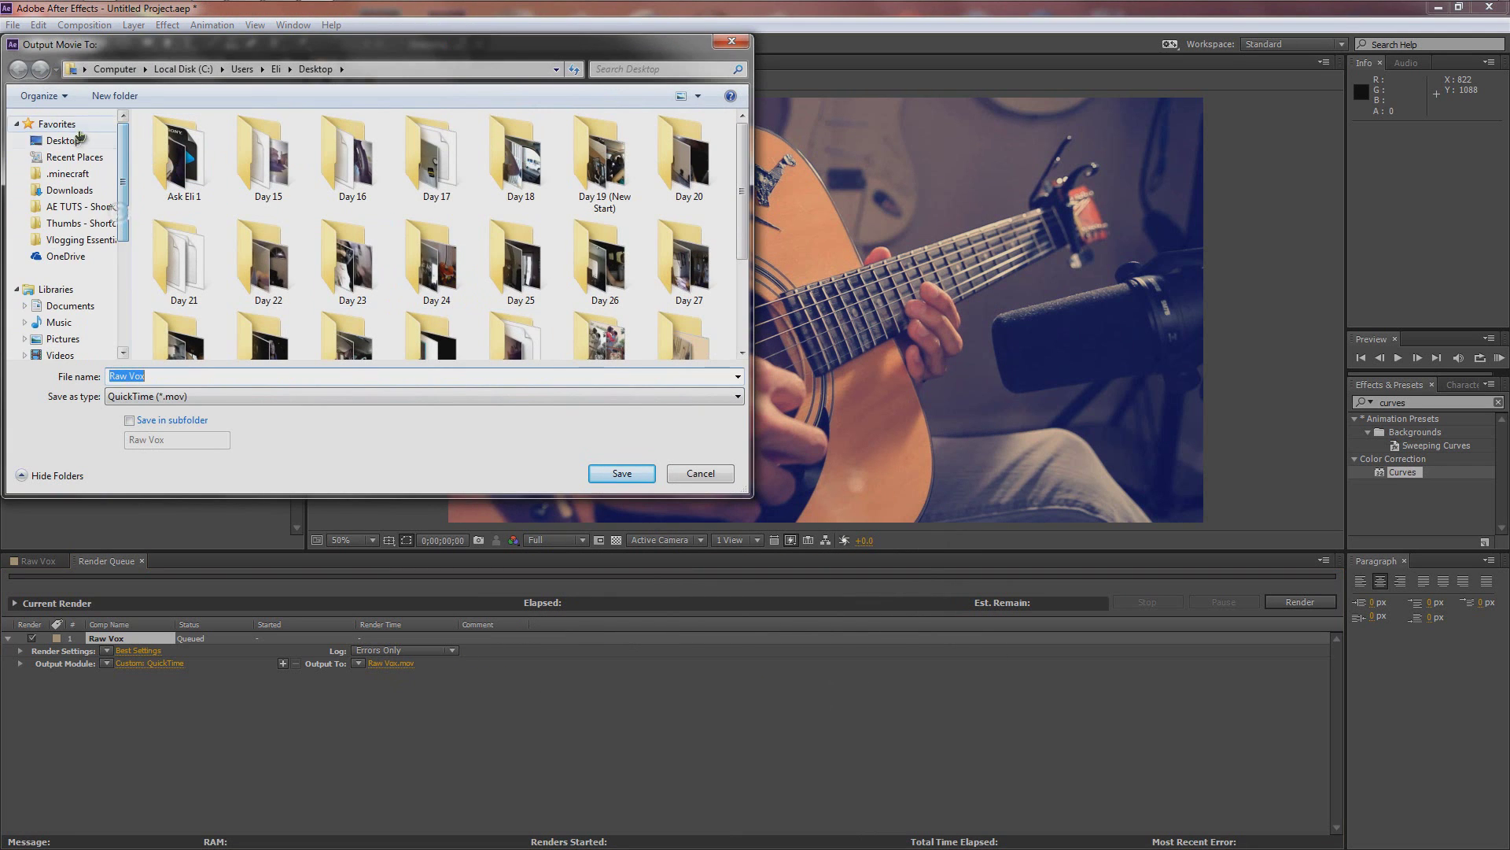
pyautogui.click(63, 140)
pyautogui.scroll(-5, 627, 202)
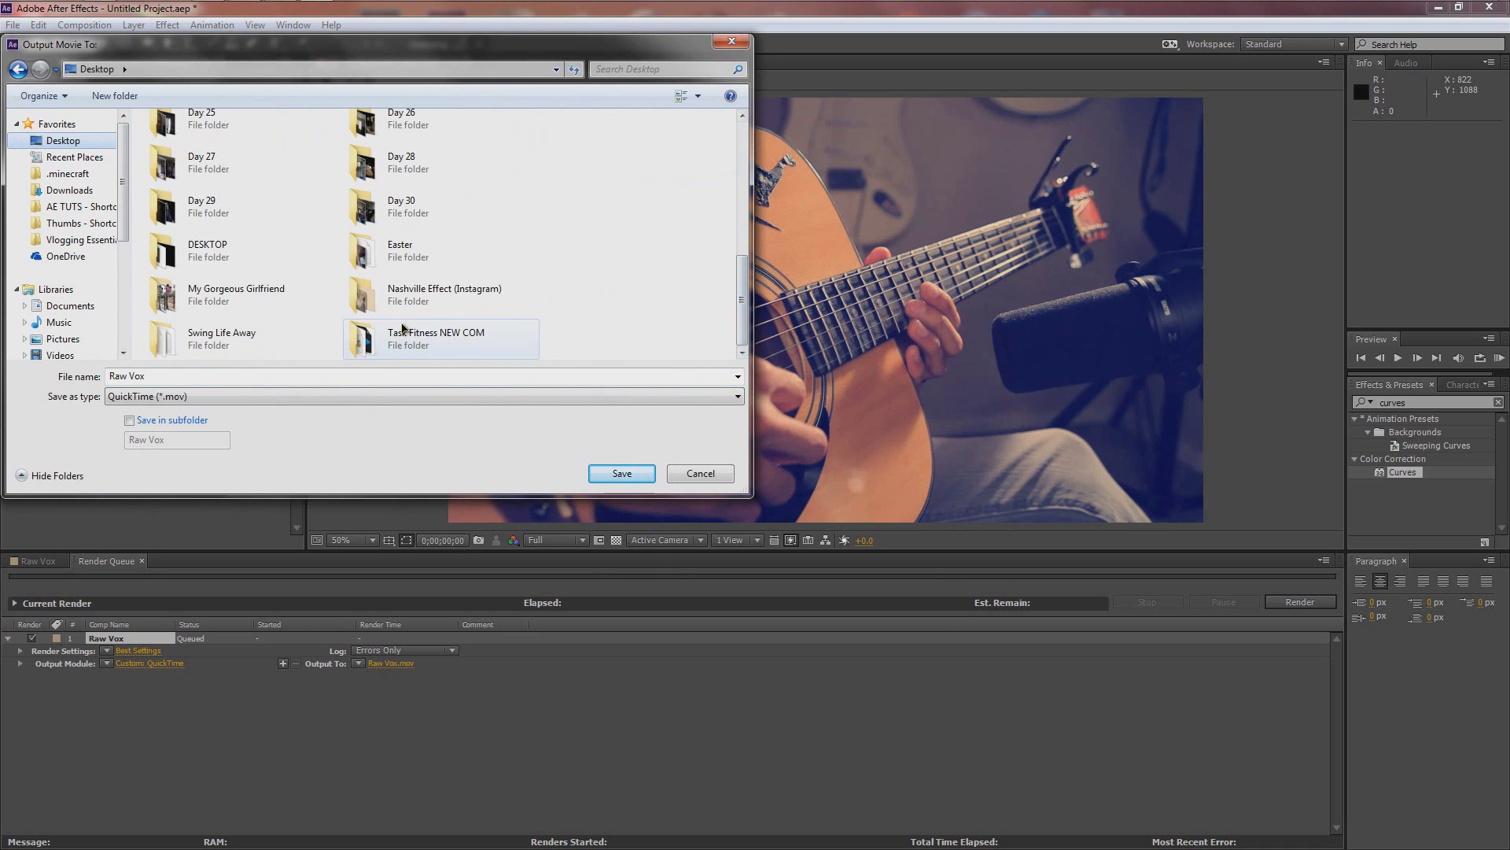
pyautogui.doubleClick(405, 295)
pyautogui.click(274, 374)
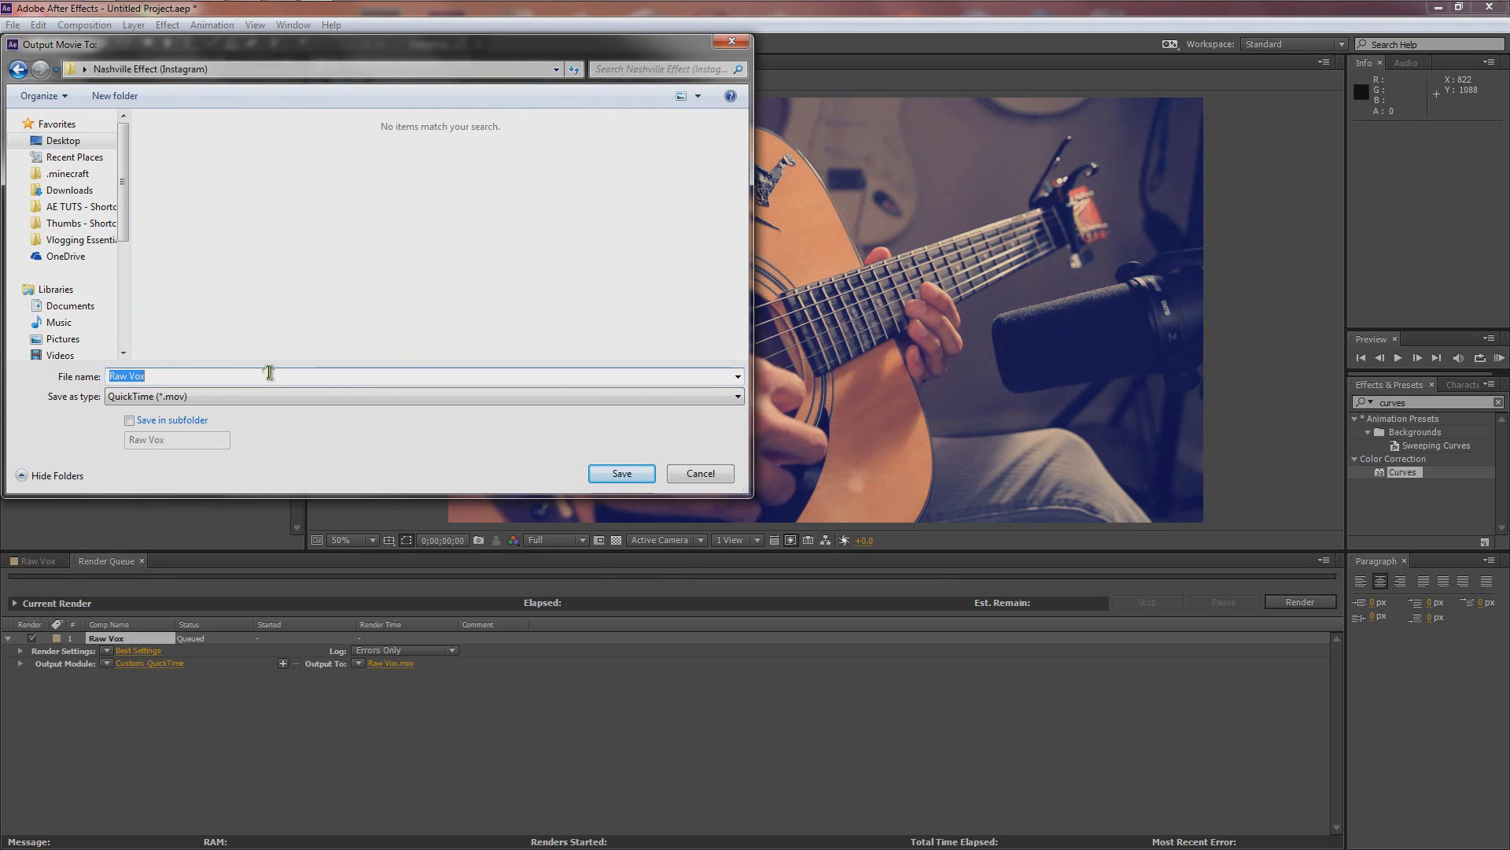
pyautogui.press('BackSpace')
pyautogui.press('BackSpace')
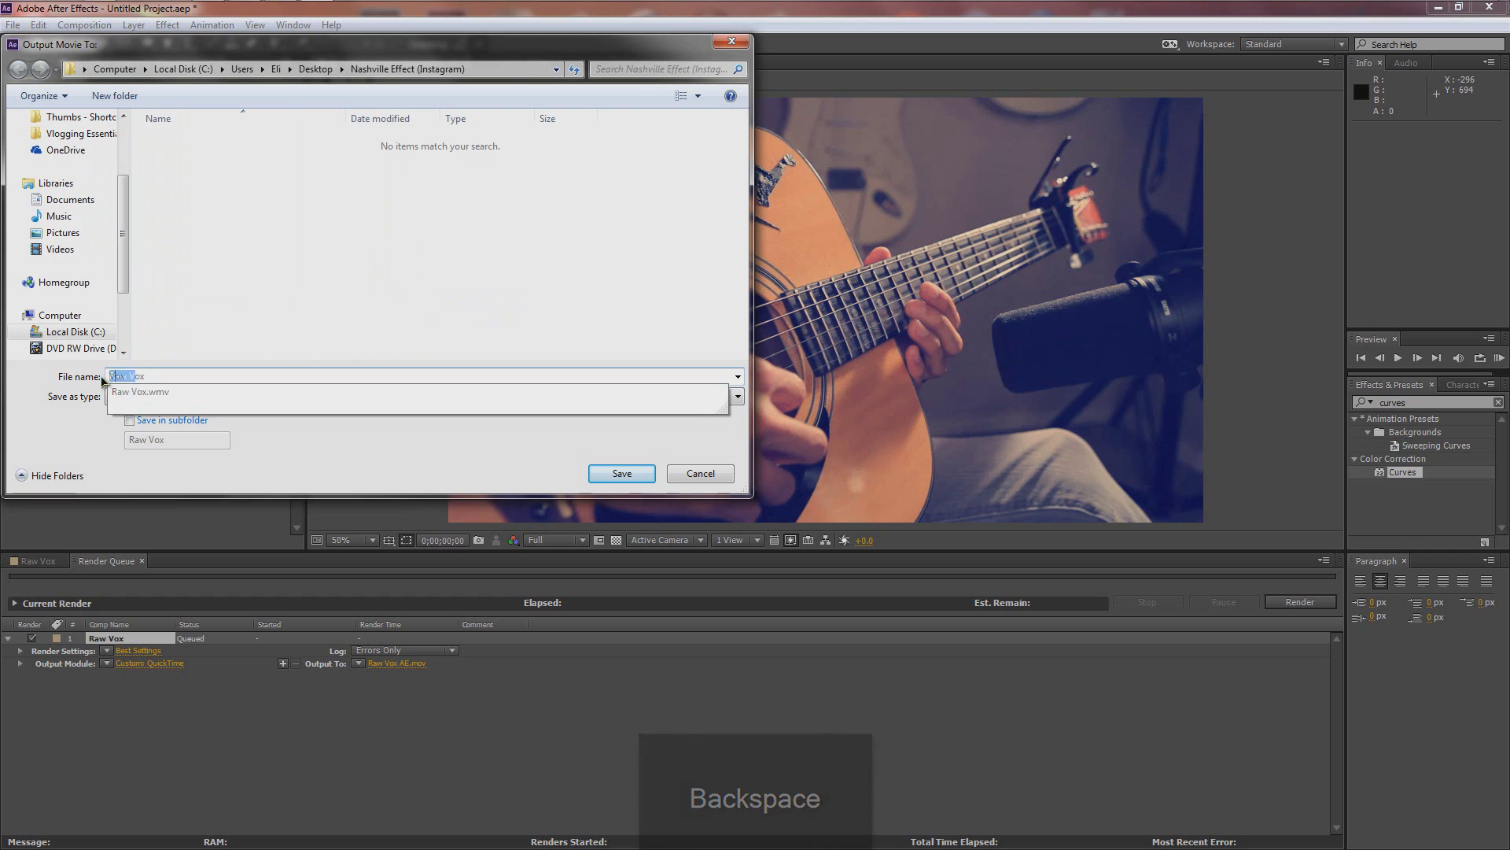
pyautogui.press('Right')
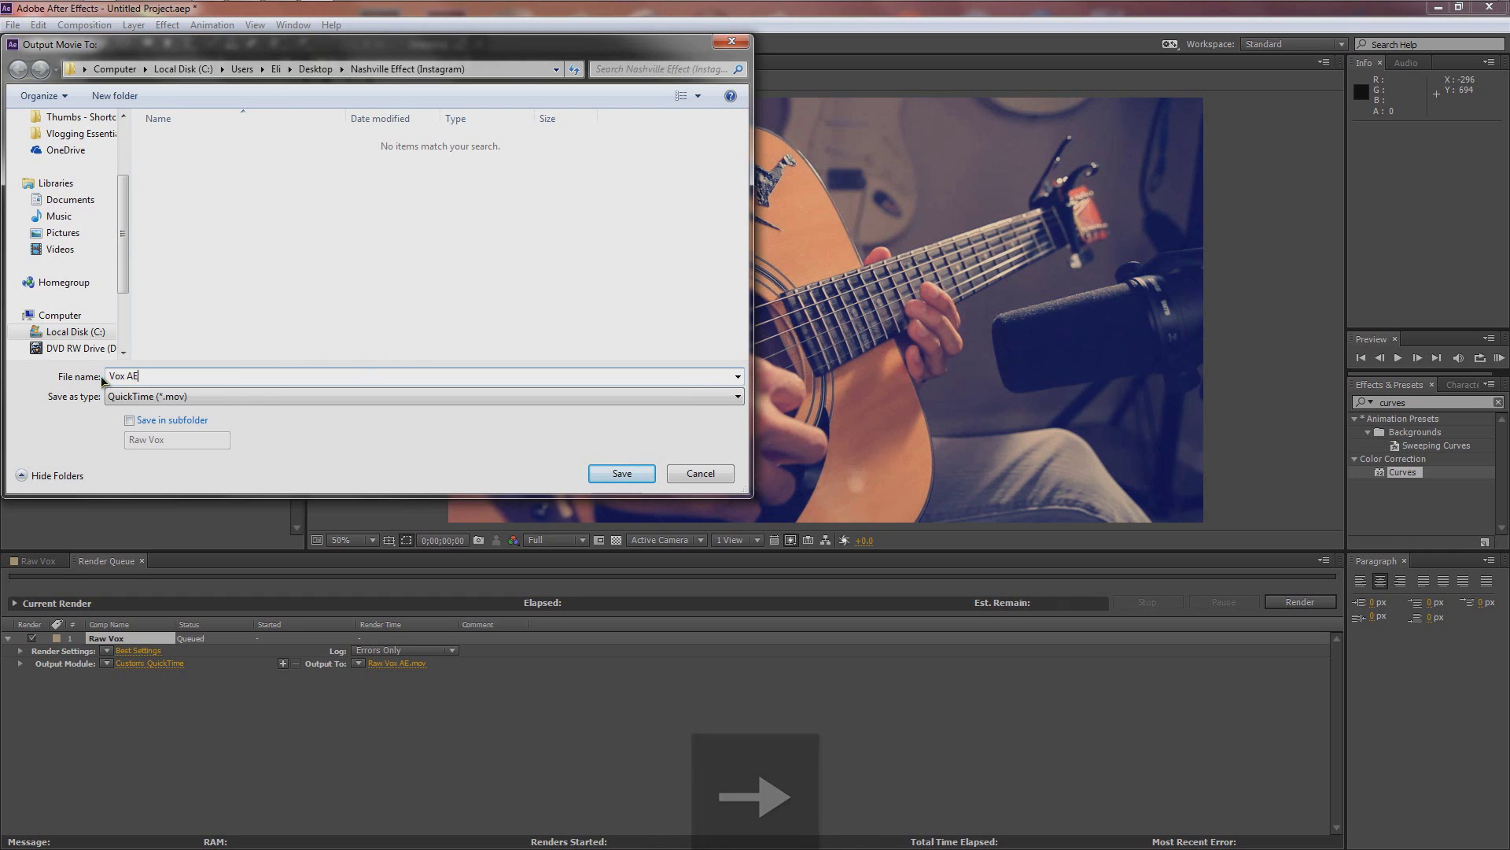
pyautogui.press('Return')
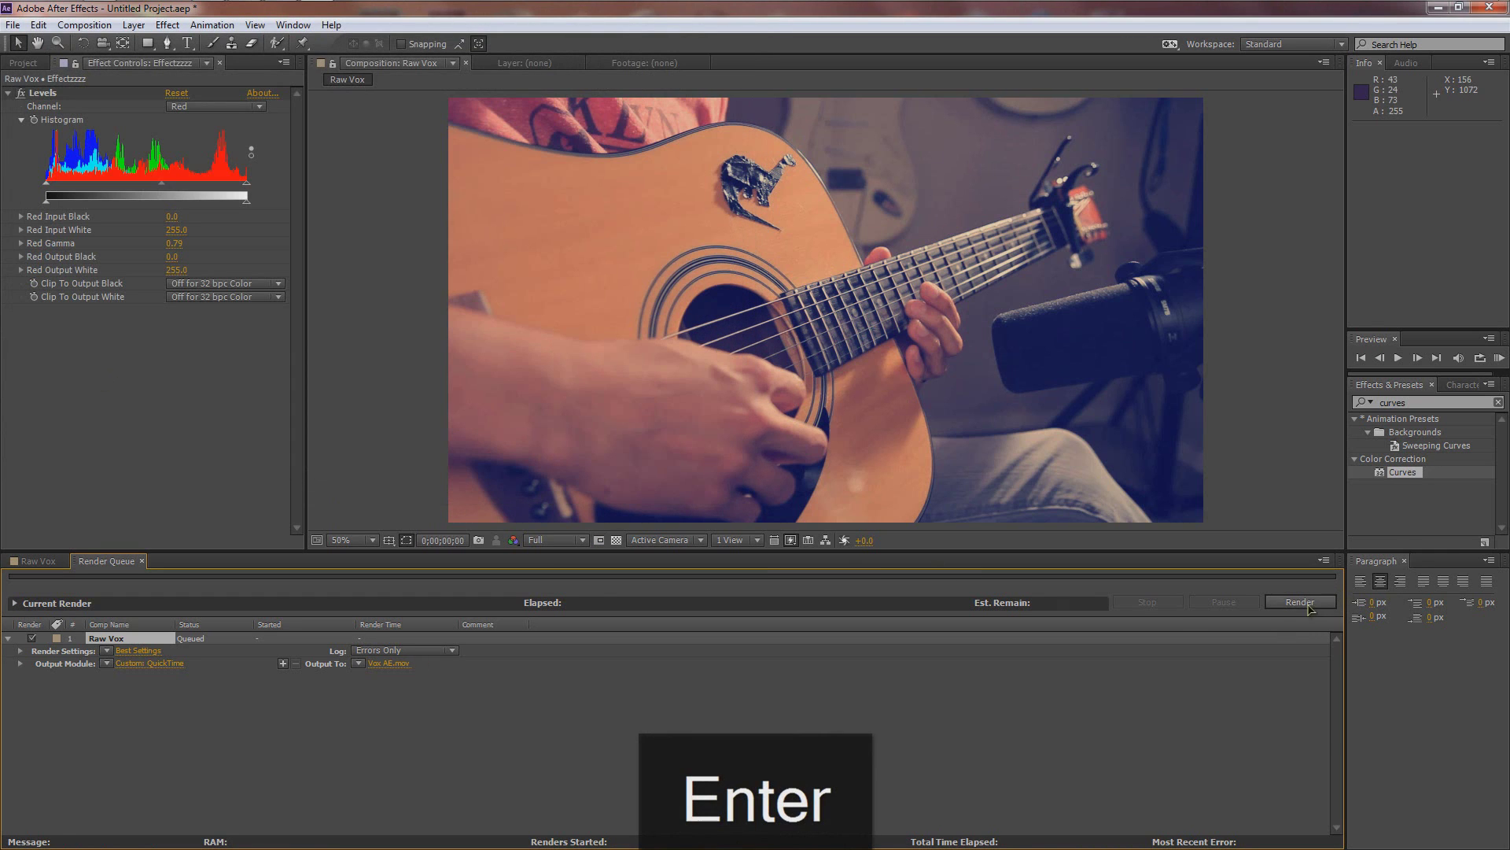
# - Render the queued Raw Vox composition in After Effects, then minimize After Effects
pyautogui.click(1303, 605)
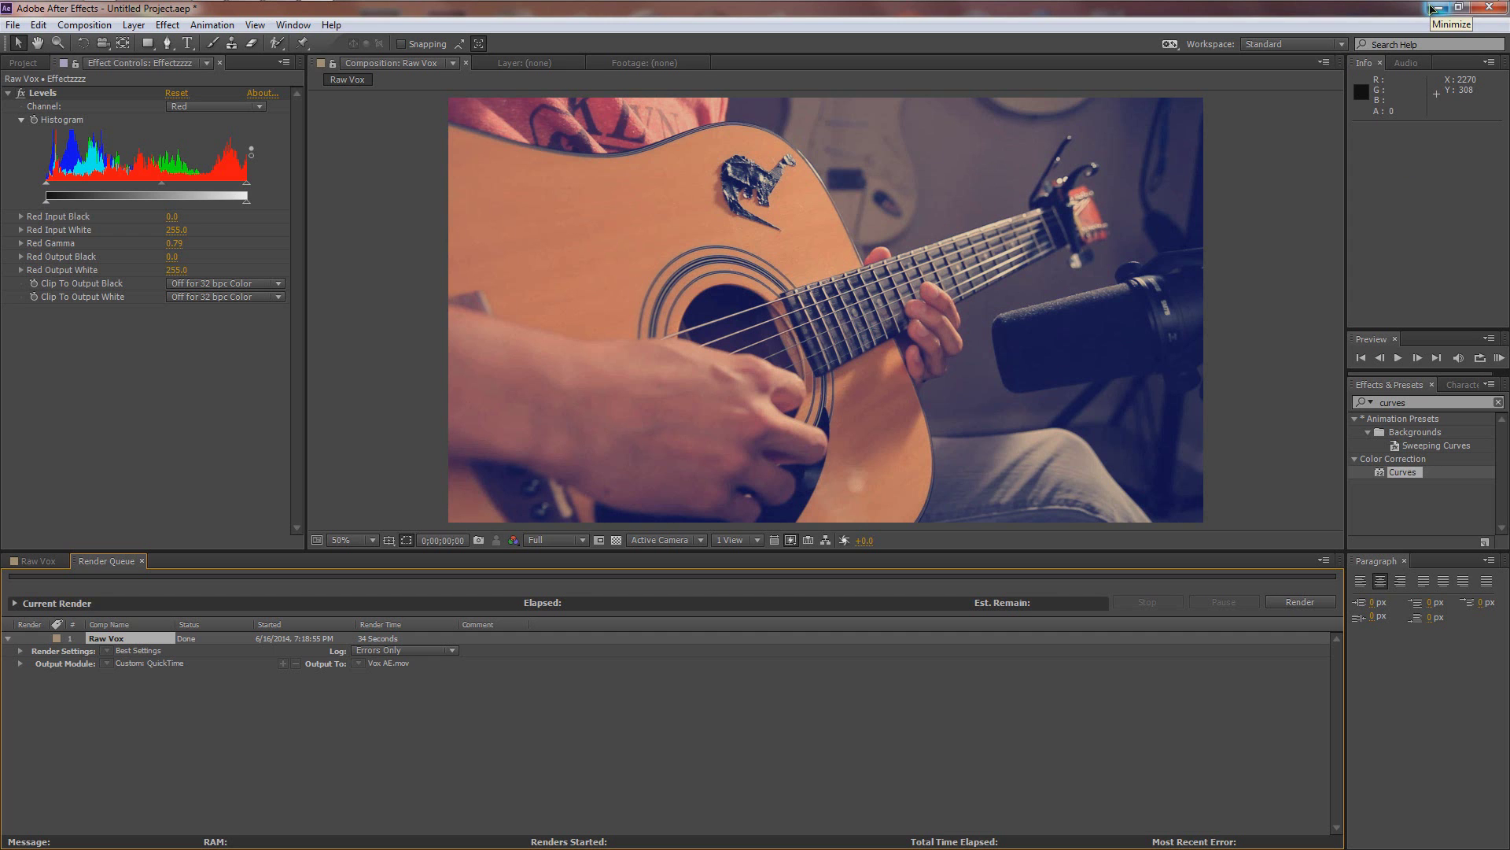
pyautogui.click(1433, 9)
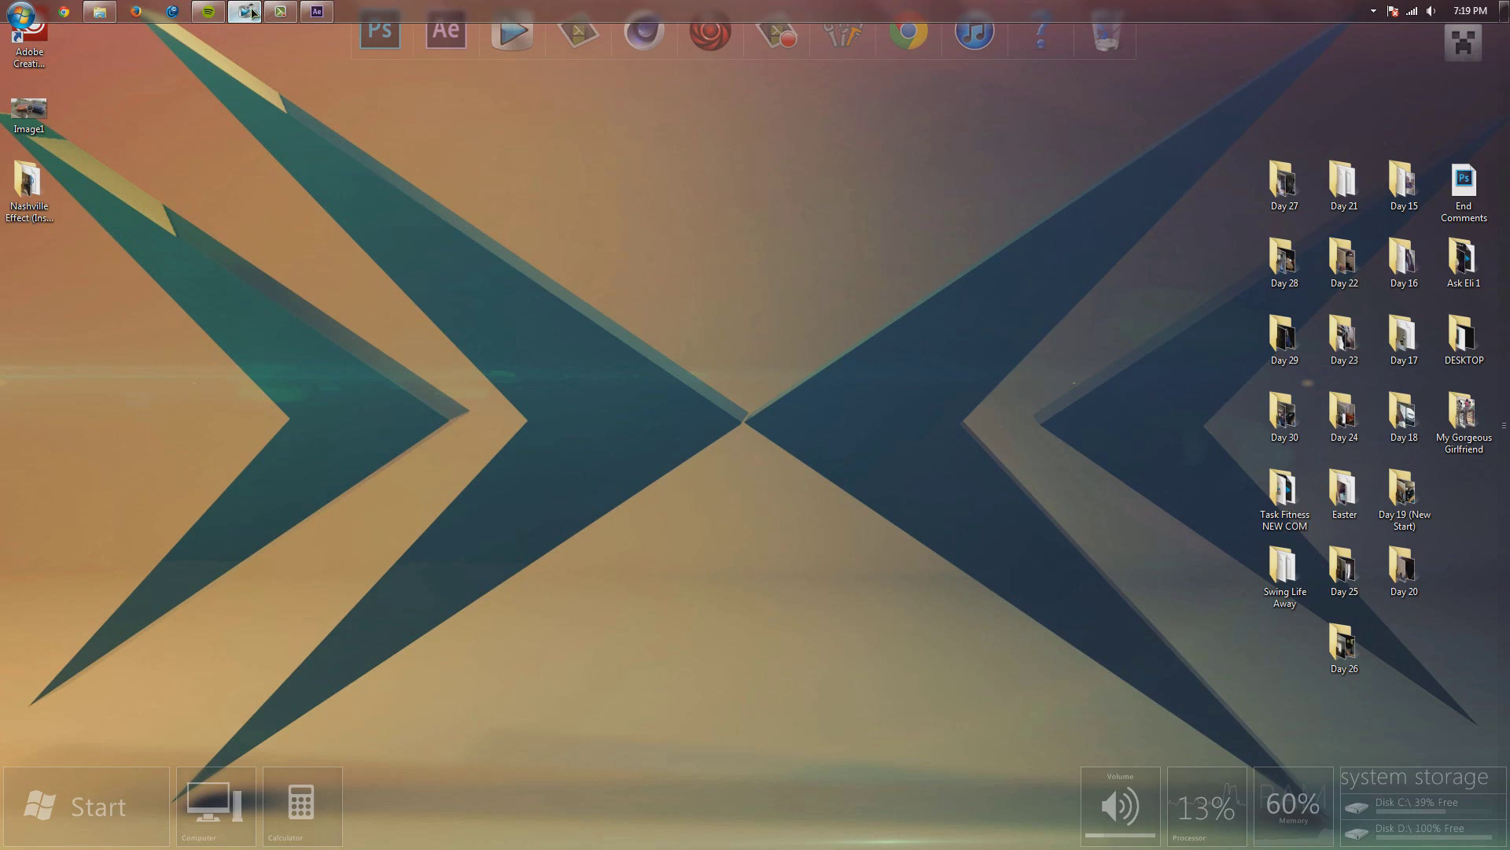
# - Drag Multiply Yo, Raw Guitar and Raw Vox from the Nashville Effect folder onto the Vegas timeline
pyautogui.click(244, 12)
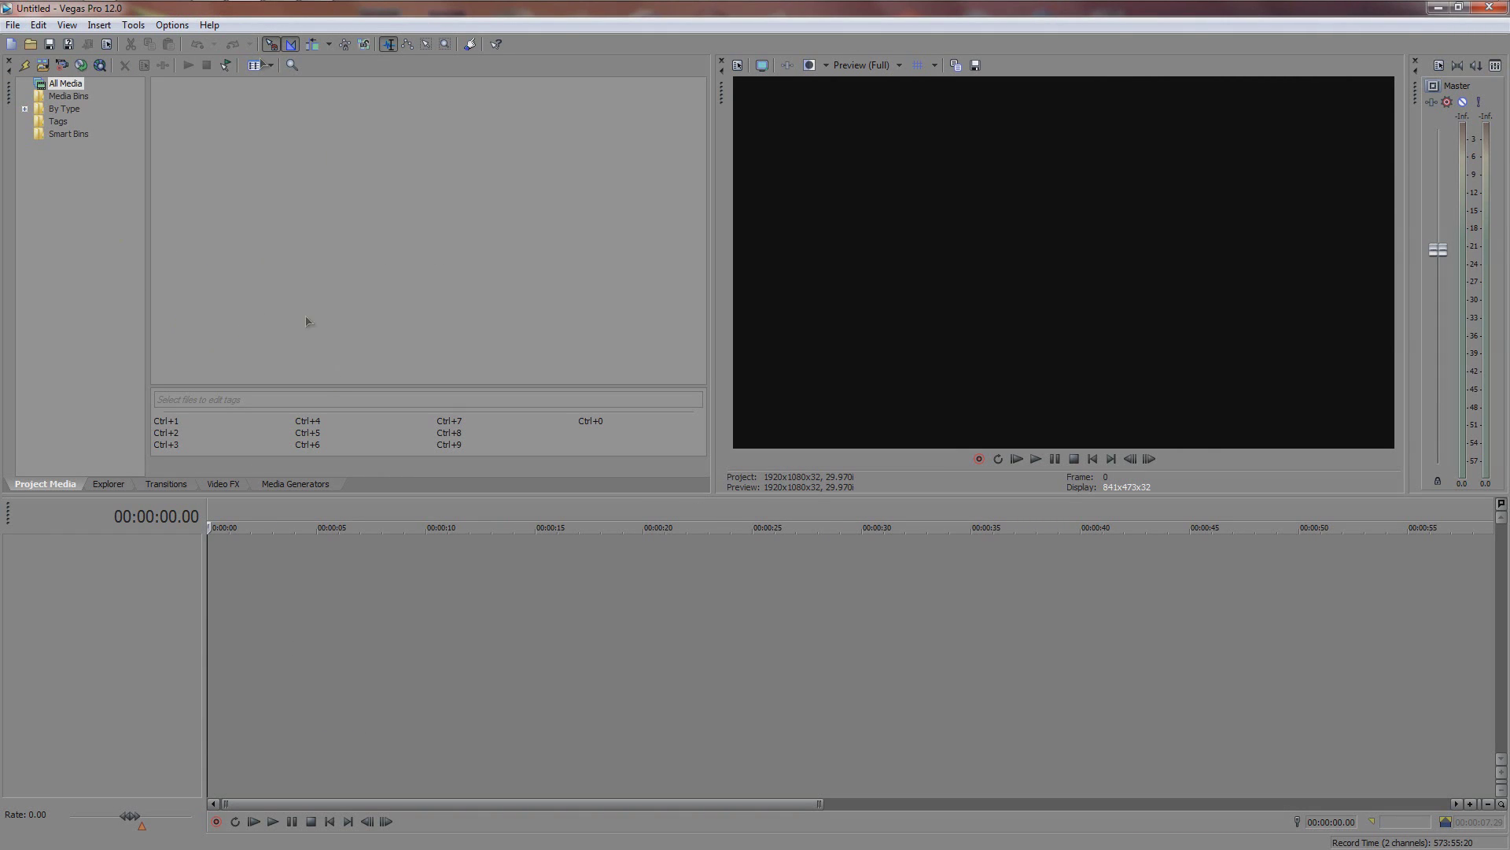
pyautogui.click(100, 13)
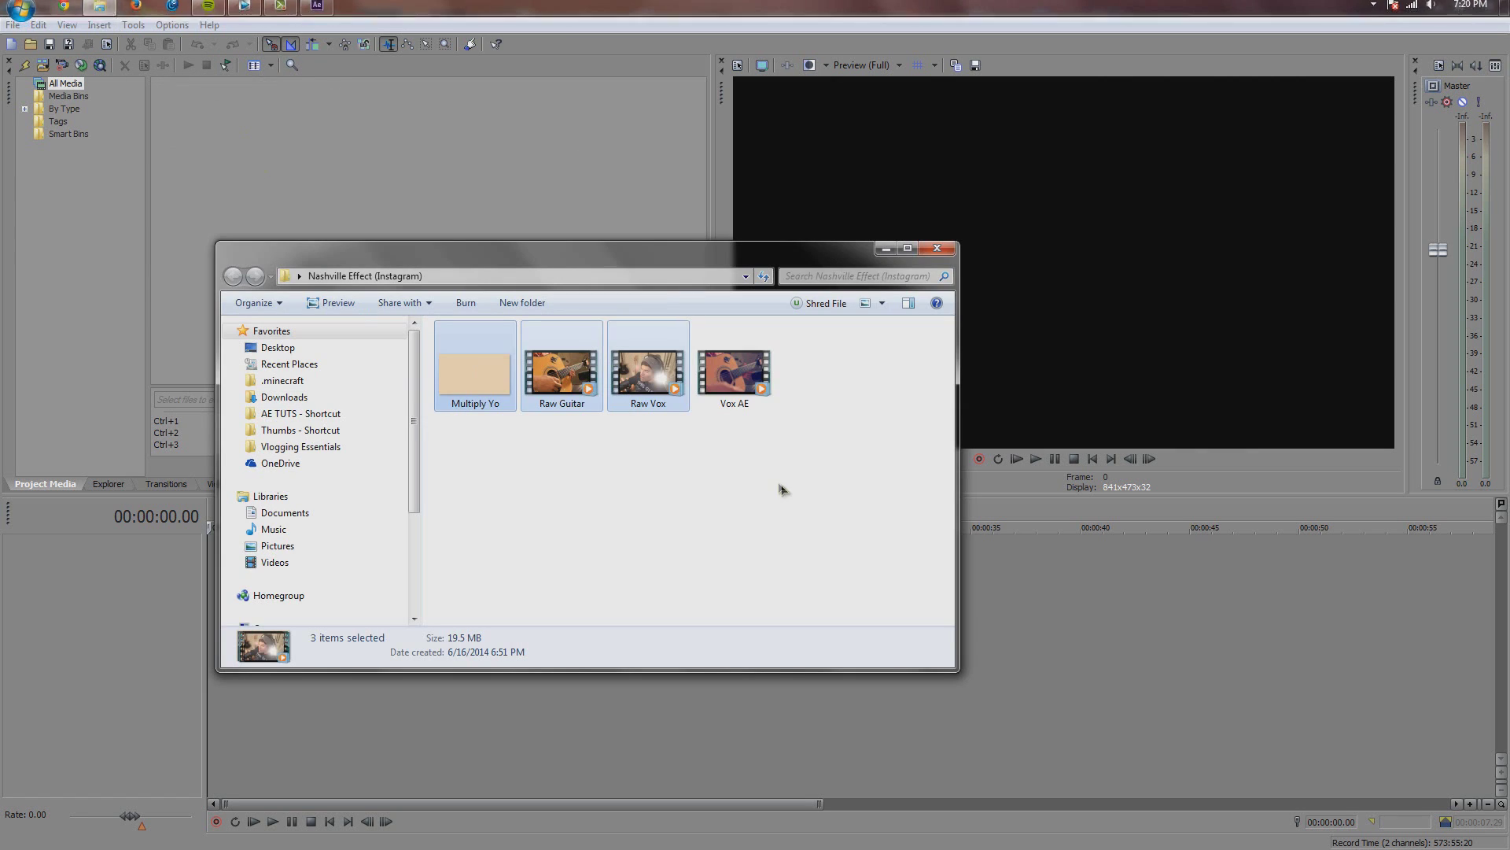
pyautogui.click(685, 490)
pyautogui.moveTo(658, 521); pyautogui.dragTo(487, 383)
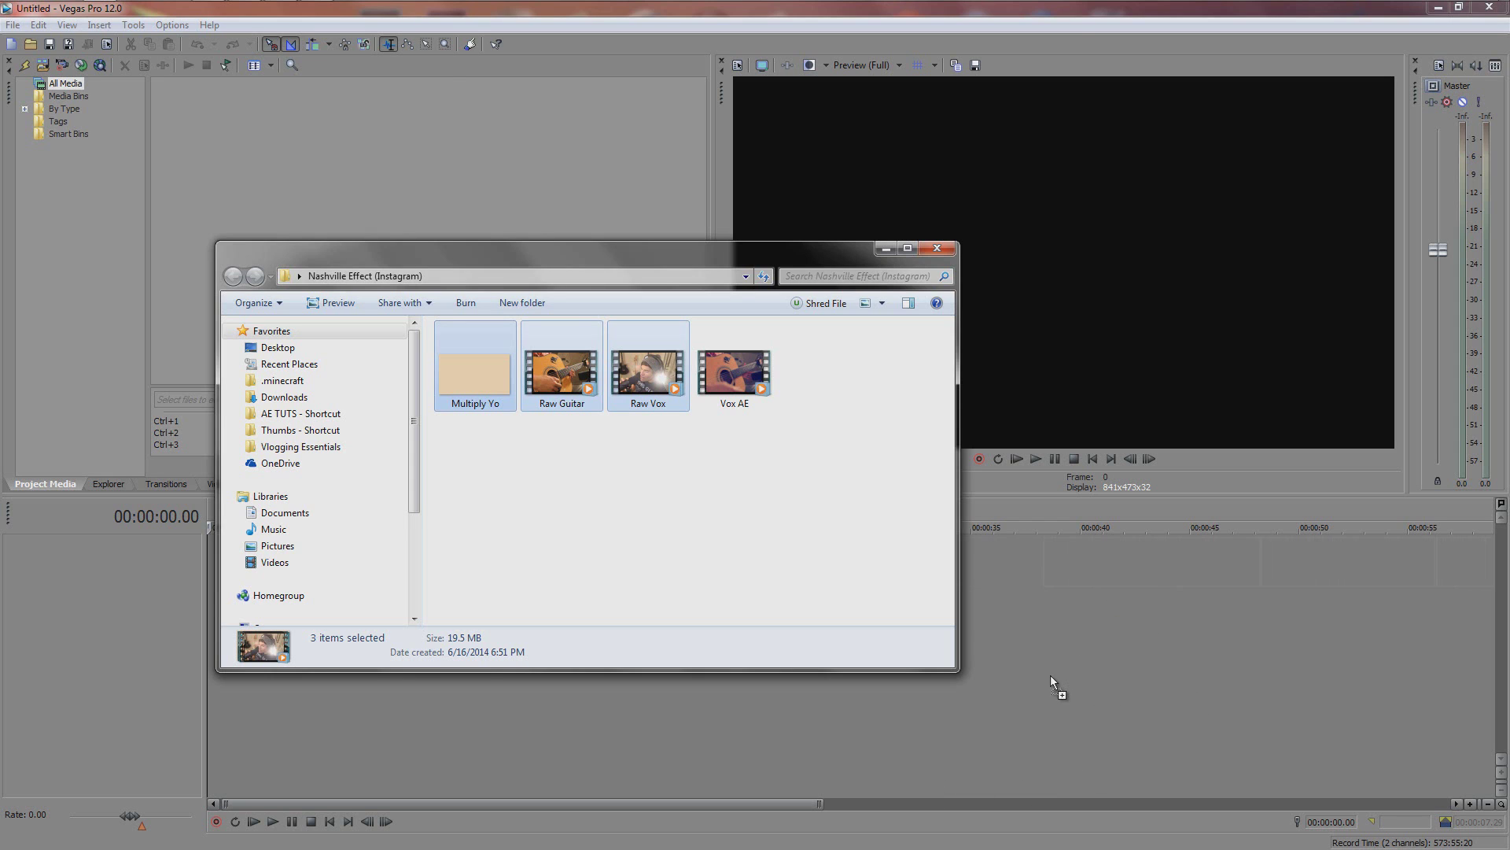
pyautogui.moveTo(1096, 706); pyautogui.dragTo(1050, 674)
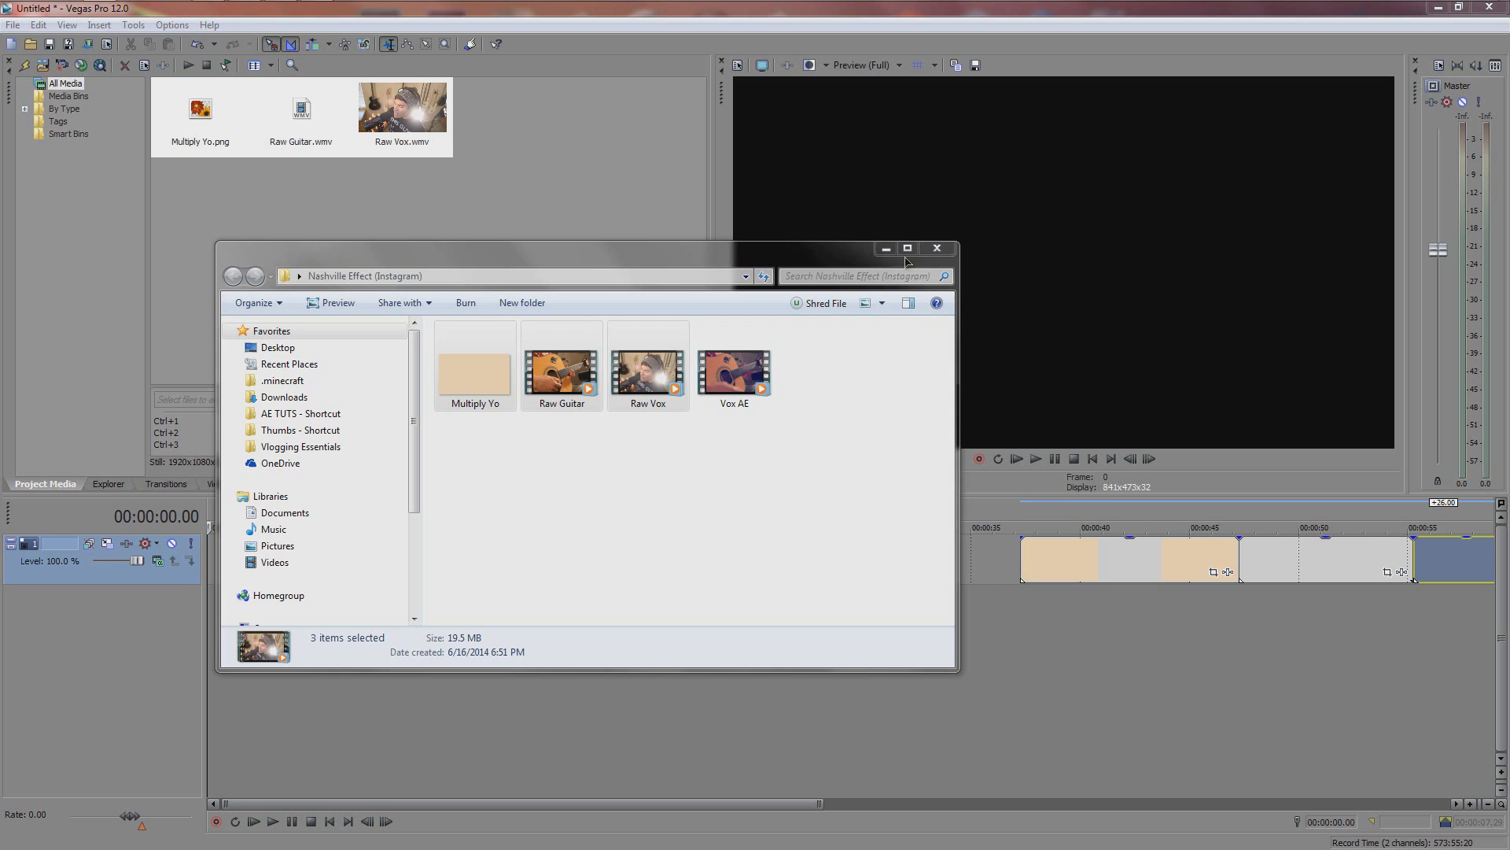
pyautogui.click(937, 248)
# - Move the Raw Guitar event to a second track and trim the beige image to match
pyautogui.click(1090, 608)
pyautogui.scroll(-3, 1095, 597)
pyautogui.scroll(-1, 1097, 595)
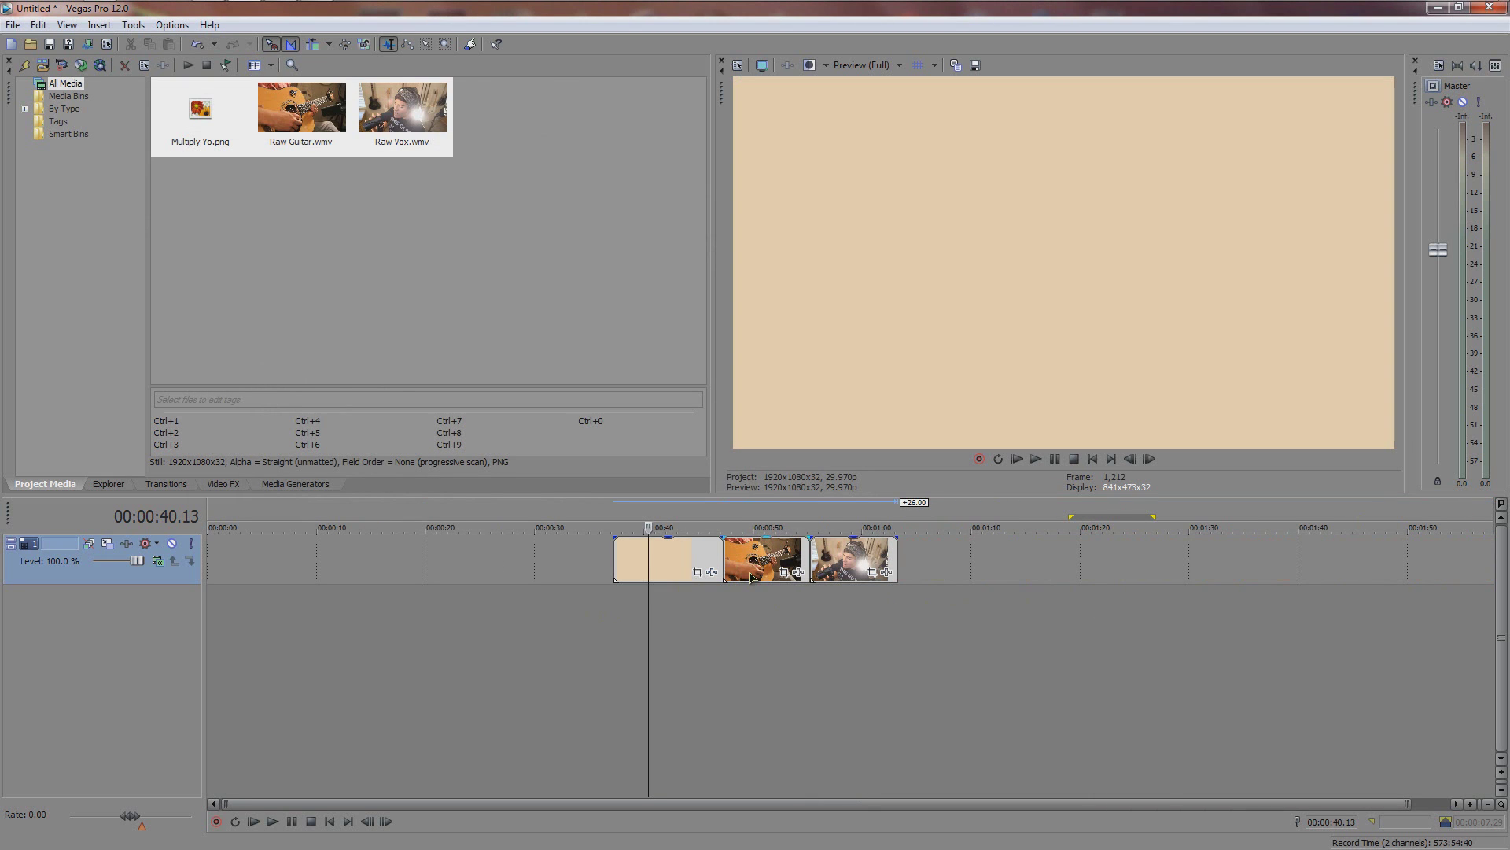
pyautogui.moveTo(753, 574)
pyautogui.mouseDown()
pyautogui.moveTo(709, 661)
pyautogui.moveTo(650, 648)
pyautogui.mouseUp()
pyautogui.click(718, 562)
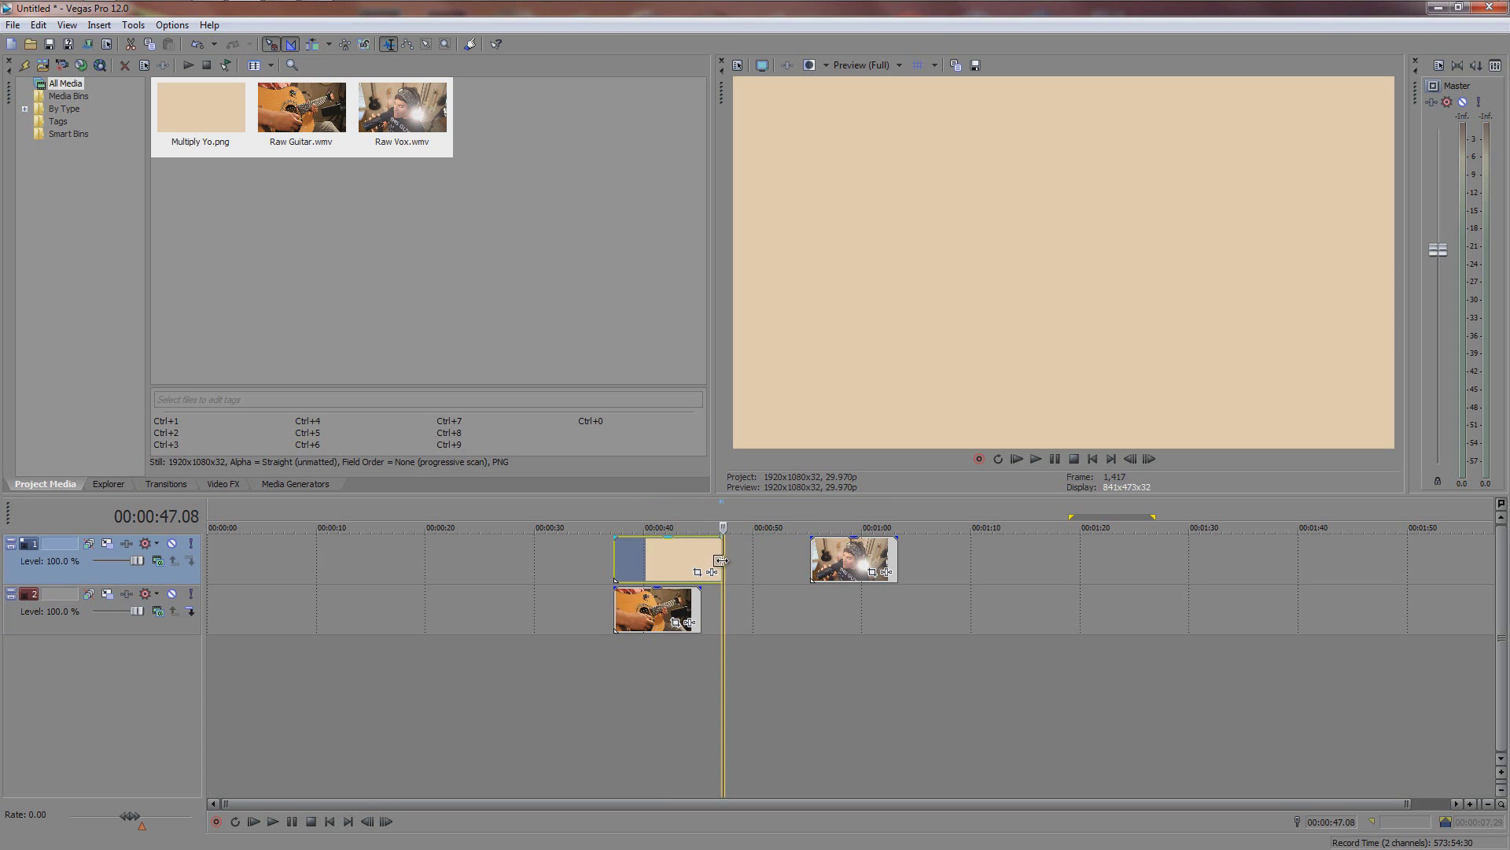
pyautogui.moveTo(718, 562); pyautogui.dragTo(701, 562)
pyautogui.click(651, 562)
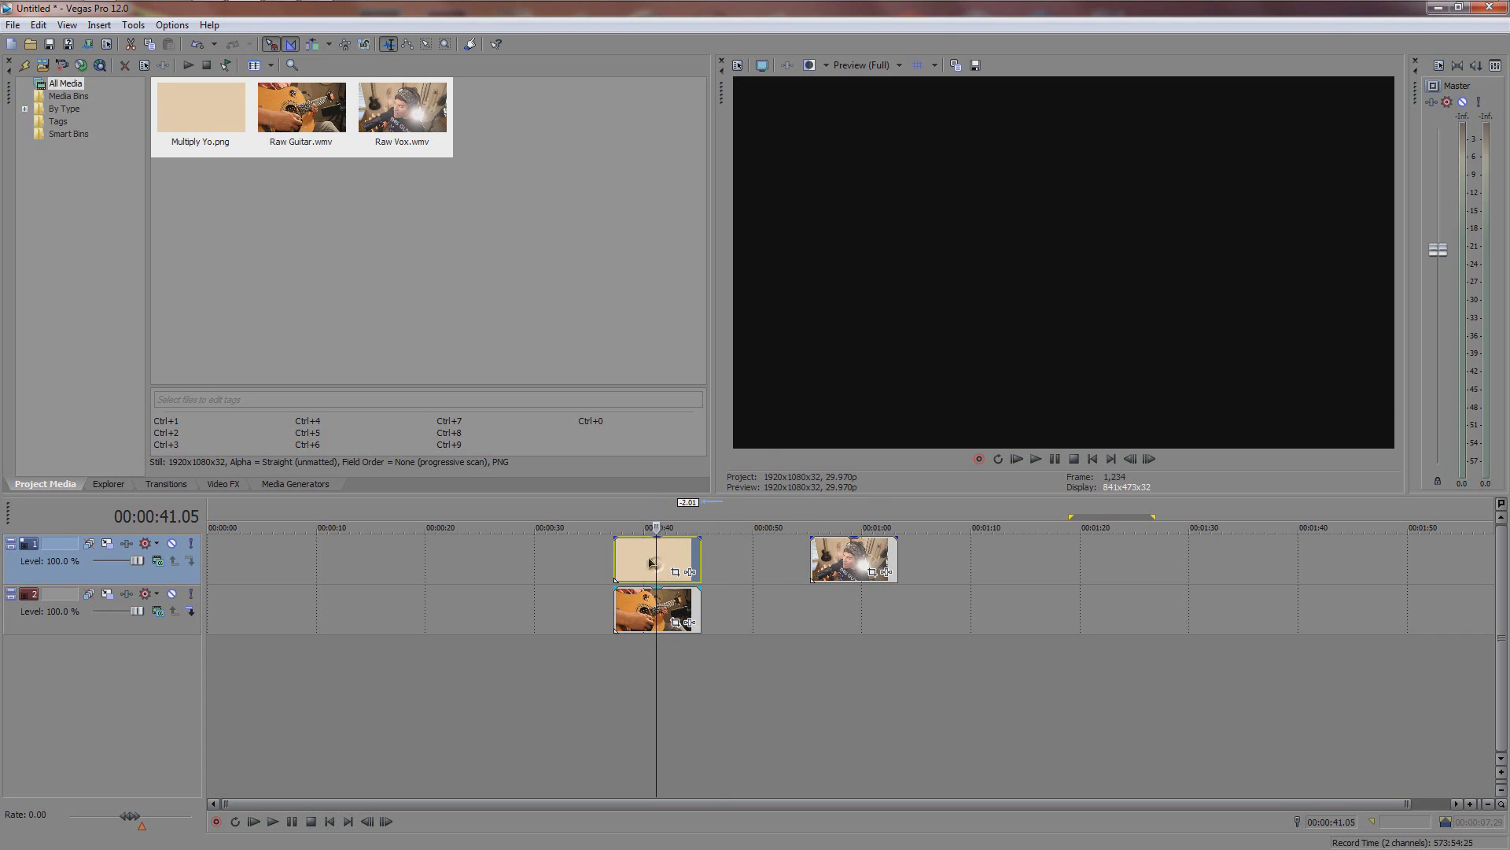
pyautogui.scroll(2, 699, 602)
pyautogui.scroll(-1, 813, 600)
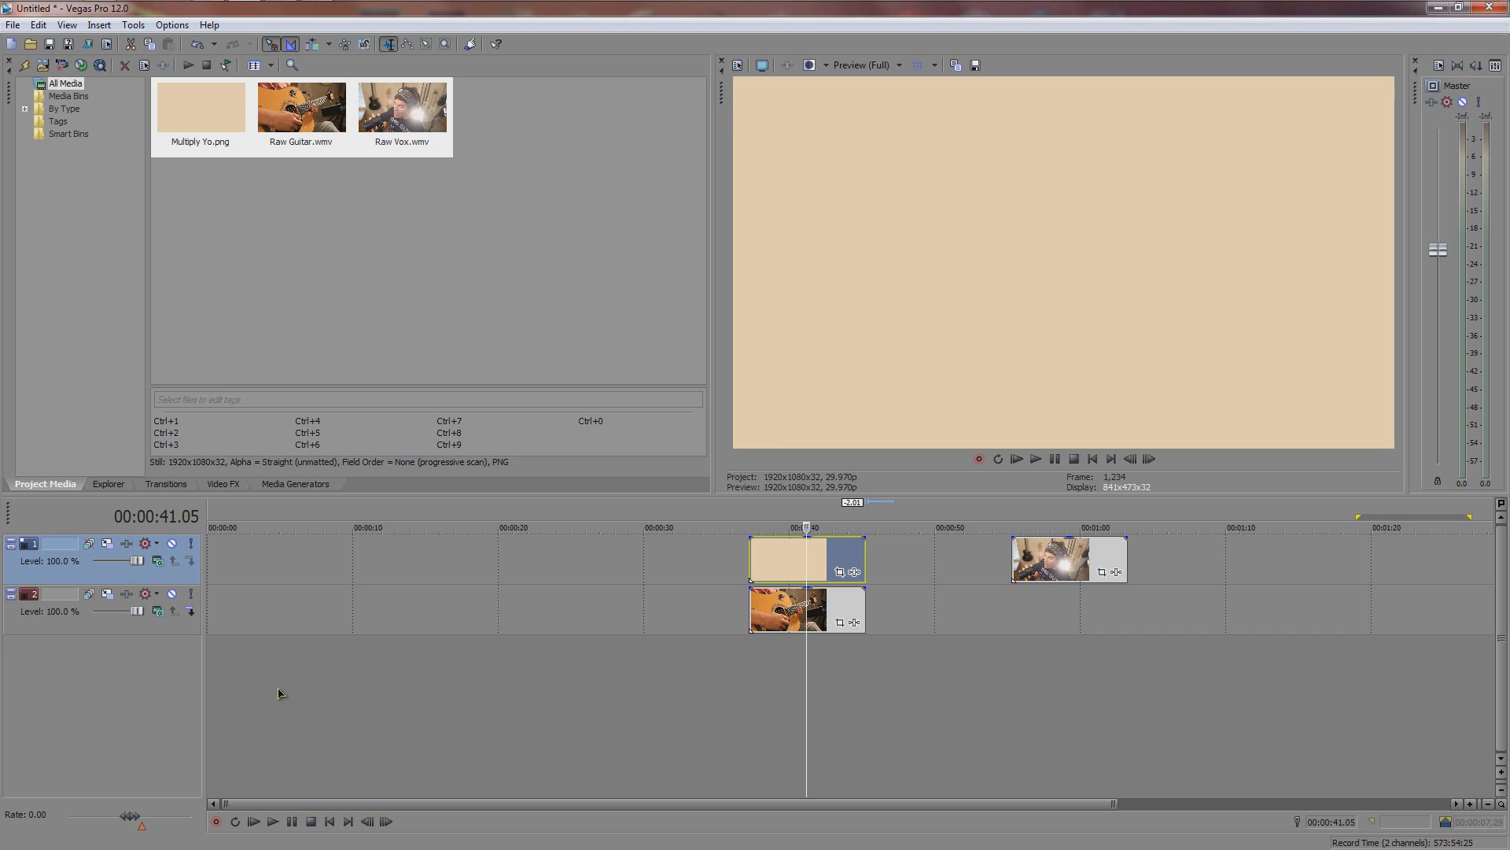
# - Insert an empty video track at the top, undoing trial Raw Vox track moves
pyautogui.hotkey('ctrl', 'shift', 'q')
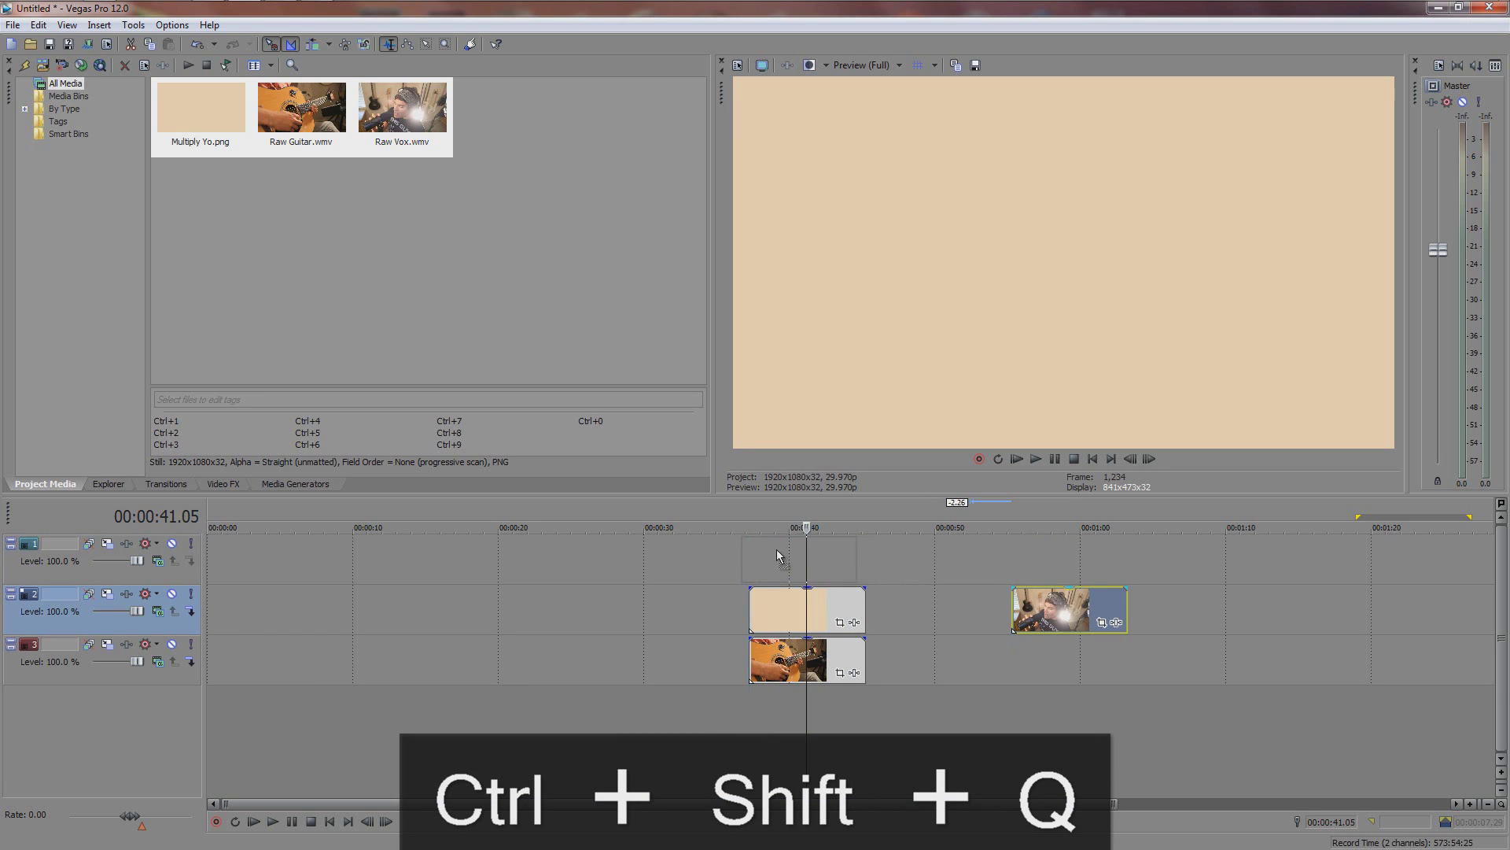
pyautogui.moveTo(130, 593); pyautogui.dragTo(106, 661)
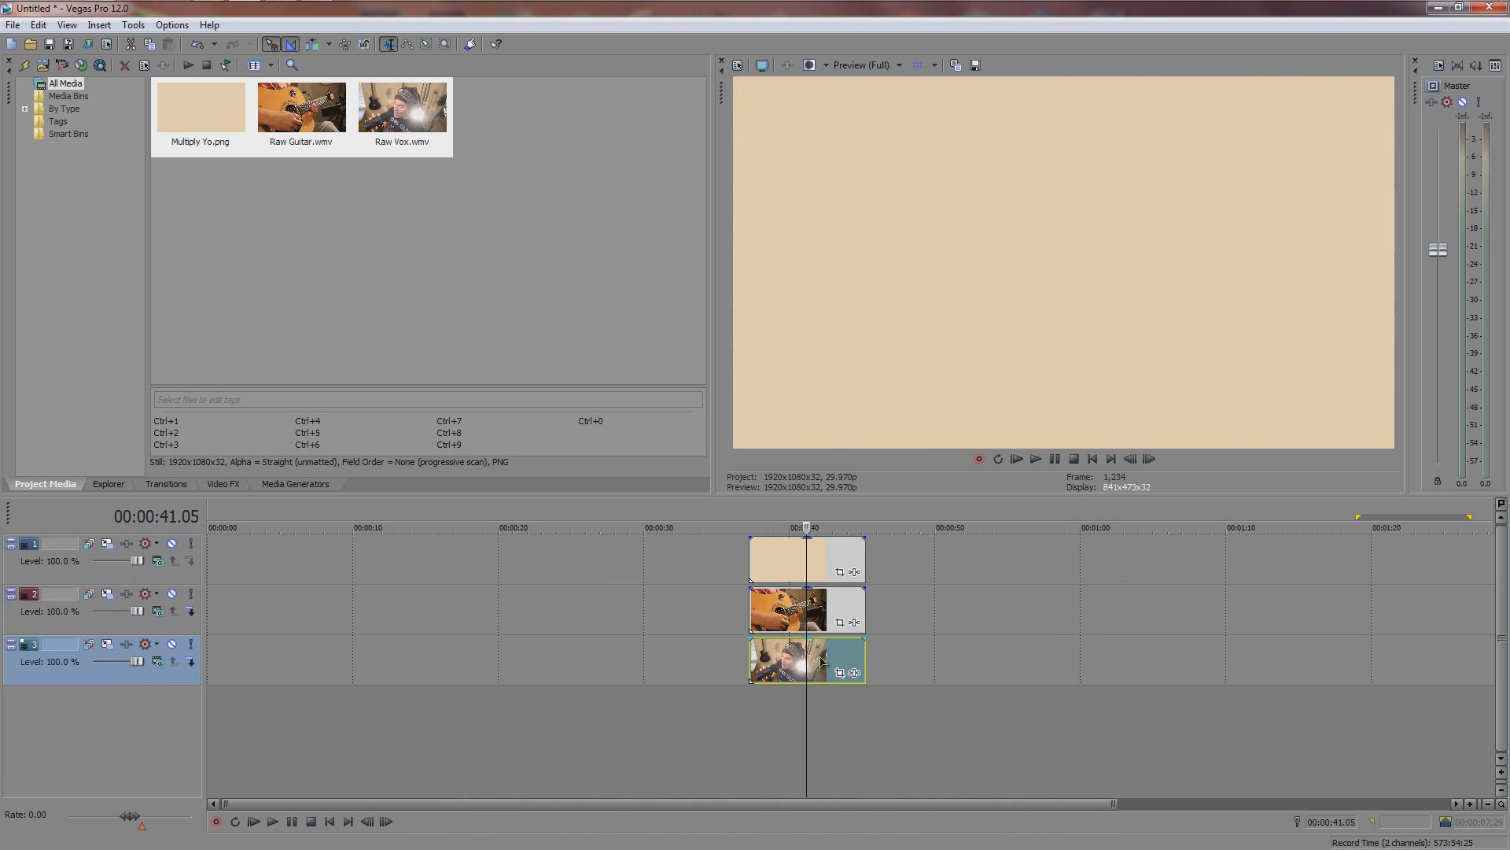
pyautogui.hotkey('ctrl', 'z')
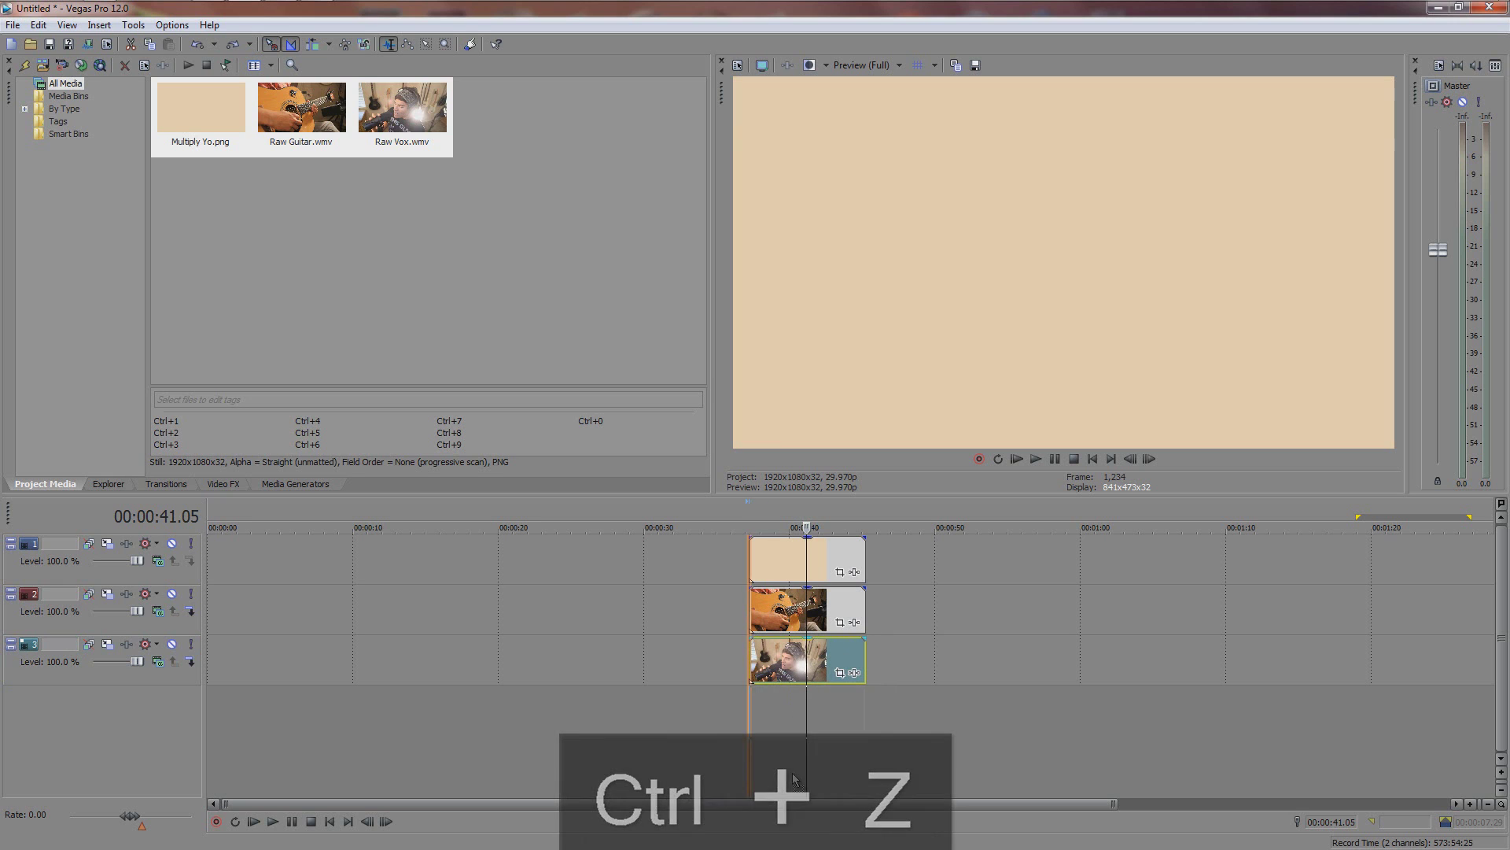
pyautogui.moveTo(794, 654); pyautogui.dragTo(794, 704)
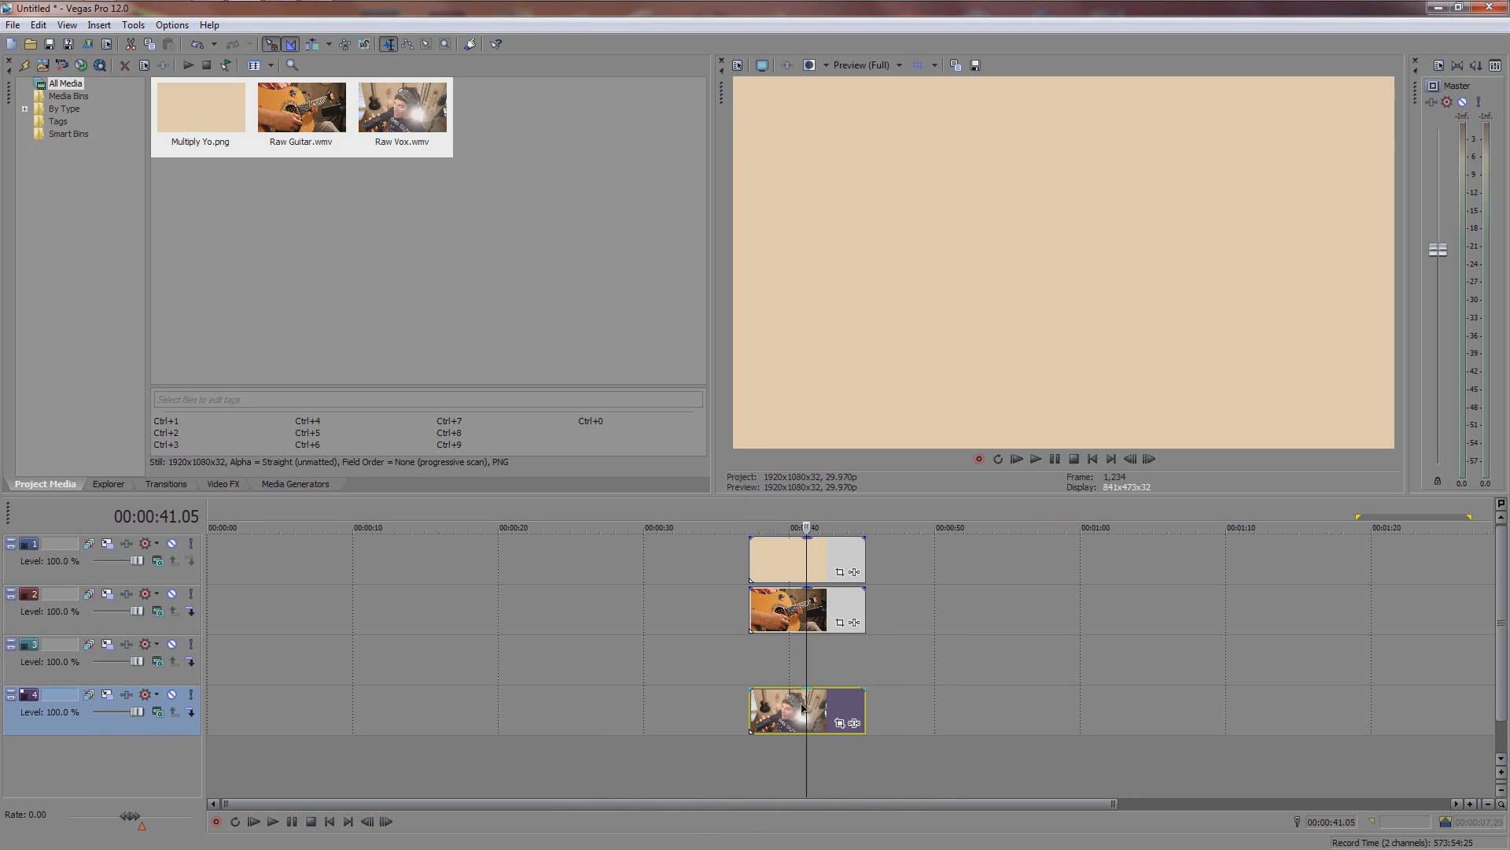
pyautogui.scroll(-2, 763, 649)
pyautogui.scroll(-1, 317, 688)
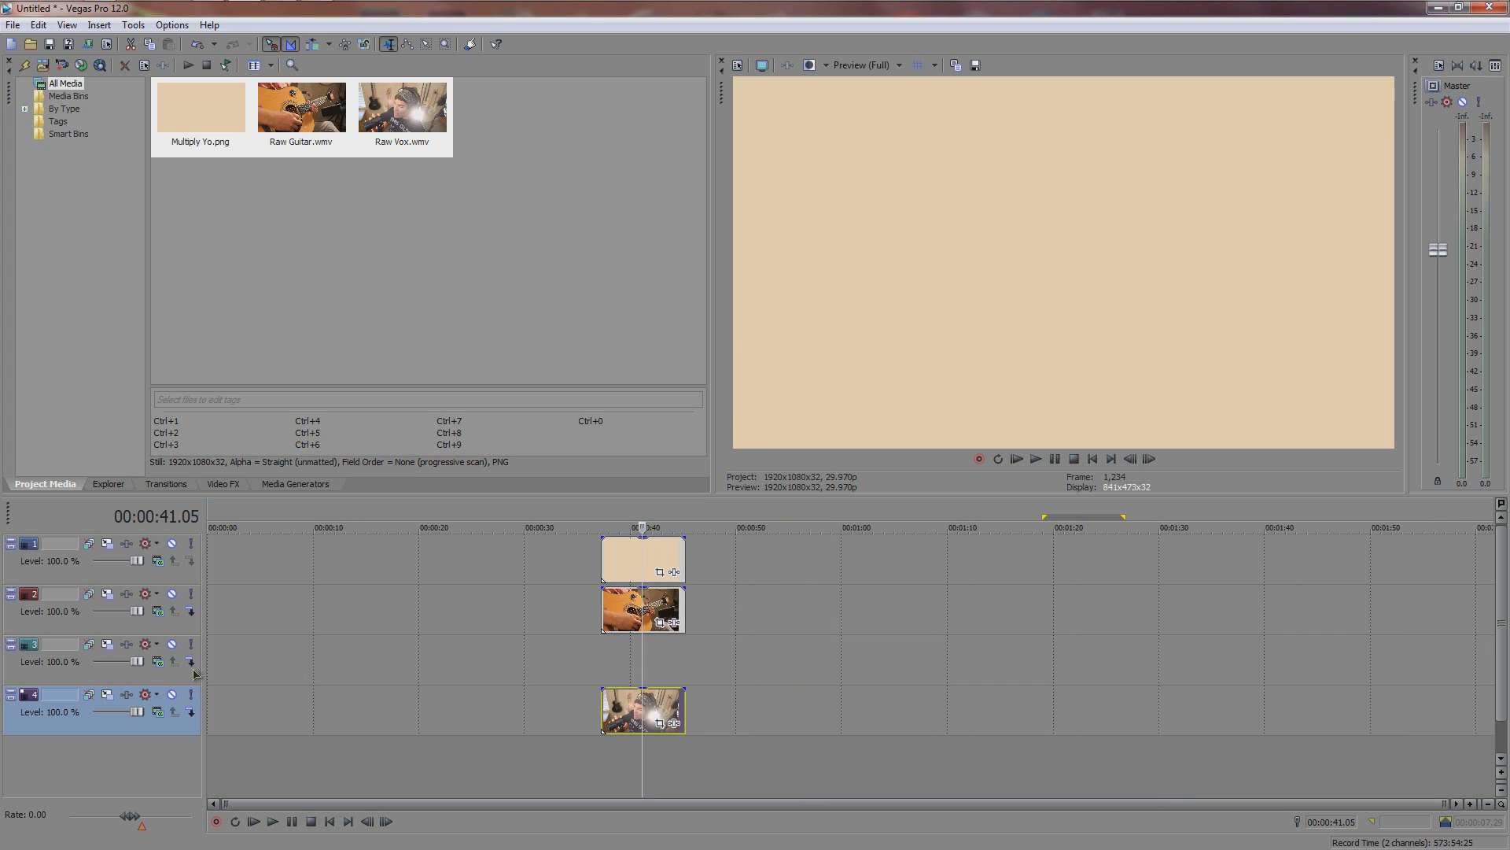
pyautogui.hotkey('ctrl', 'z')
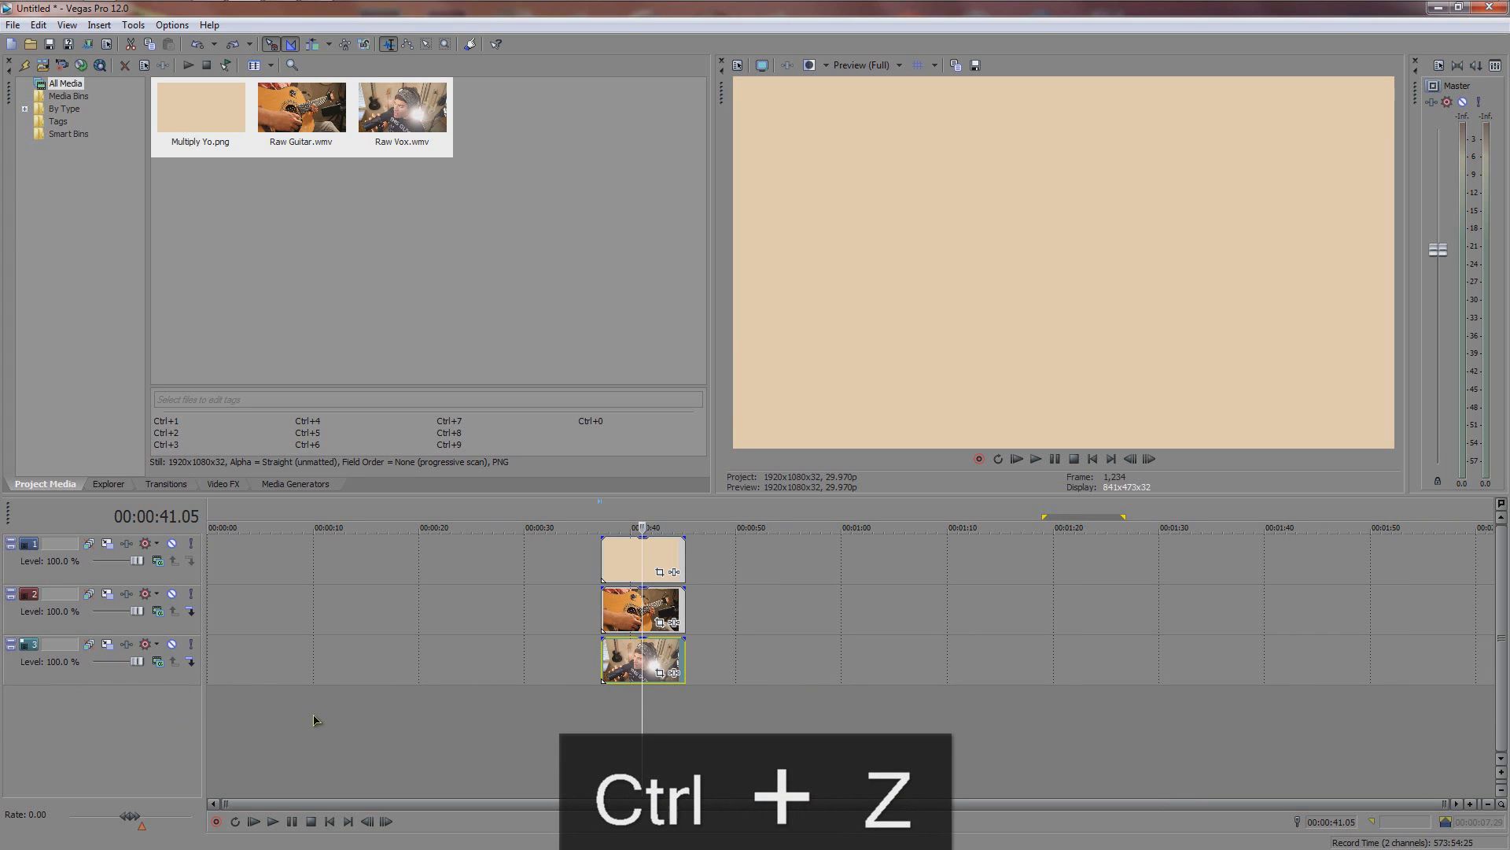
pyautogui.hotkey('ctrl', 'shift', 'q')
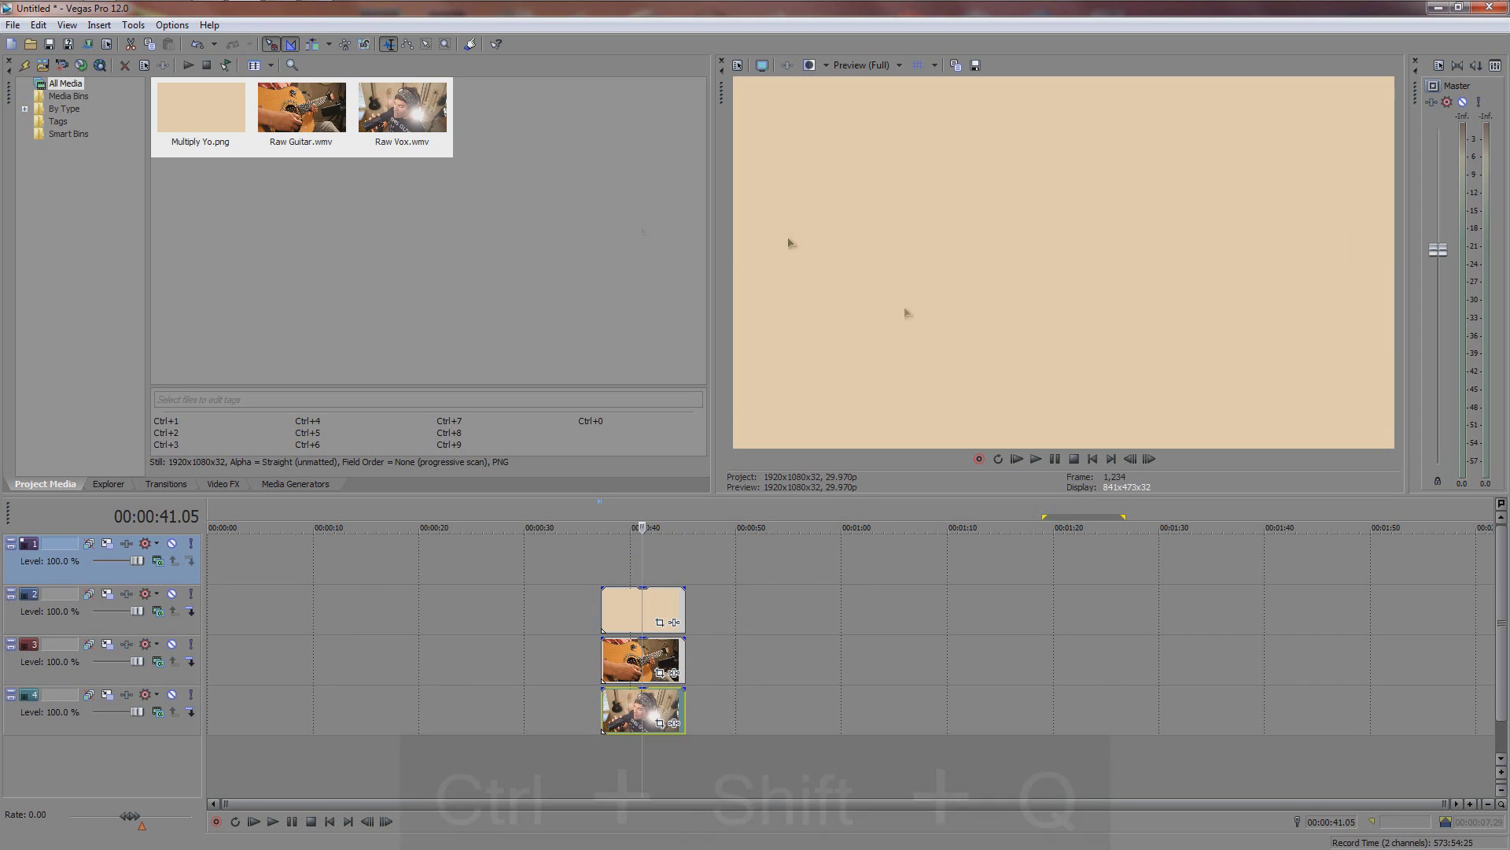
# - Place a White Solid Color generator on the top track and trim it to the clips
pyautogui.click(282, 485)
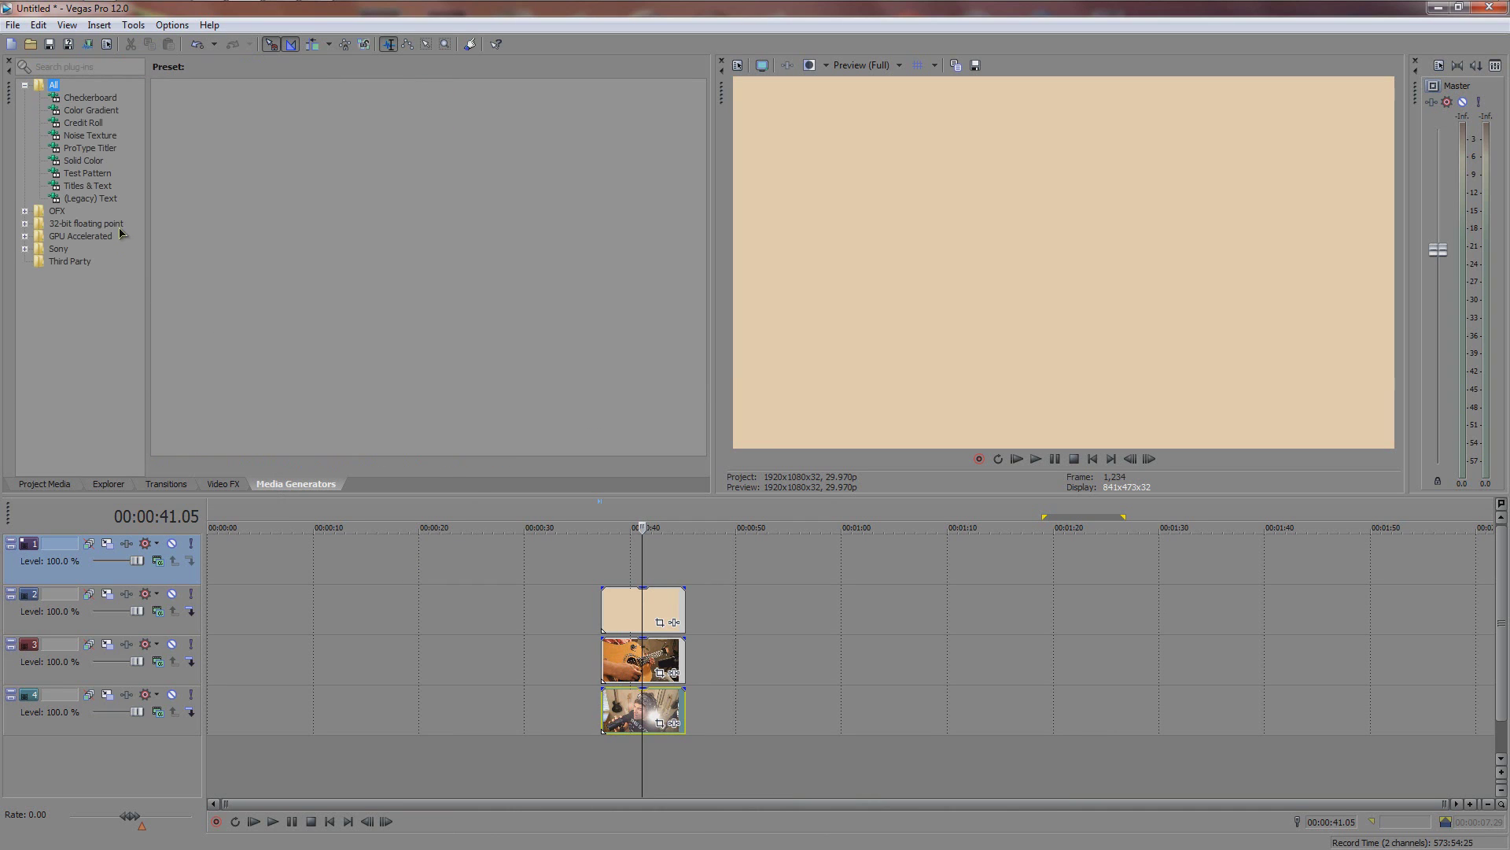
pyautogui.click(82, 162)
pyautogui.moveTo(193, 136); pyautogui.dragTo(610, 573)
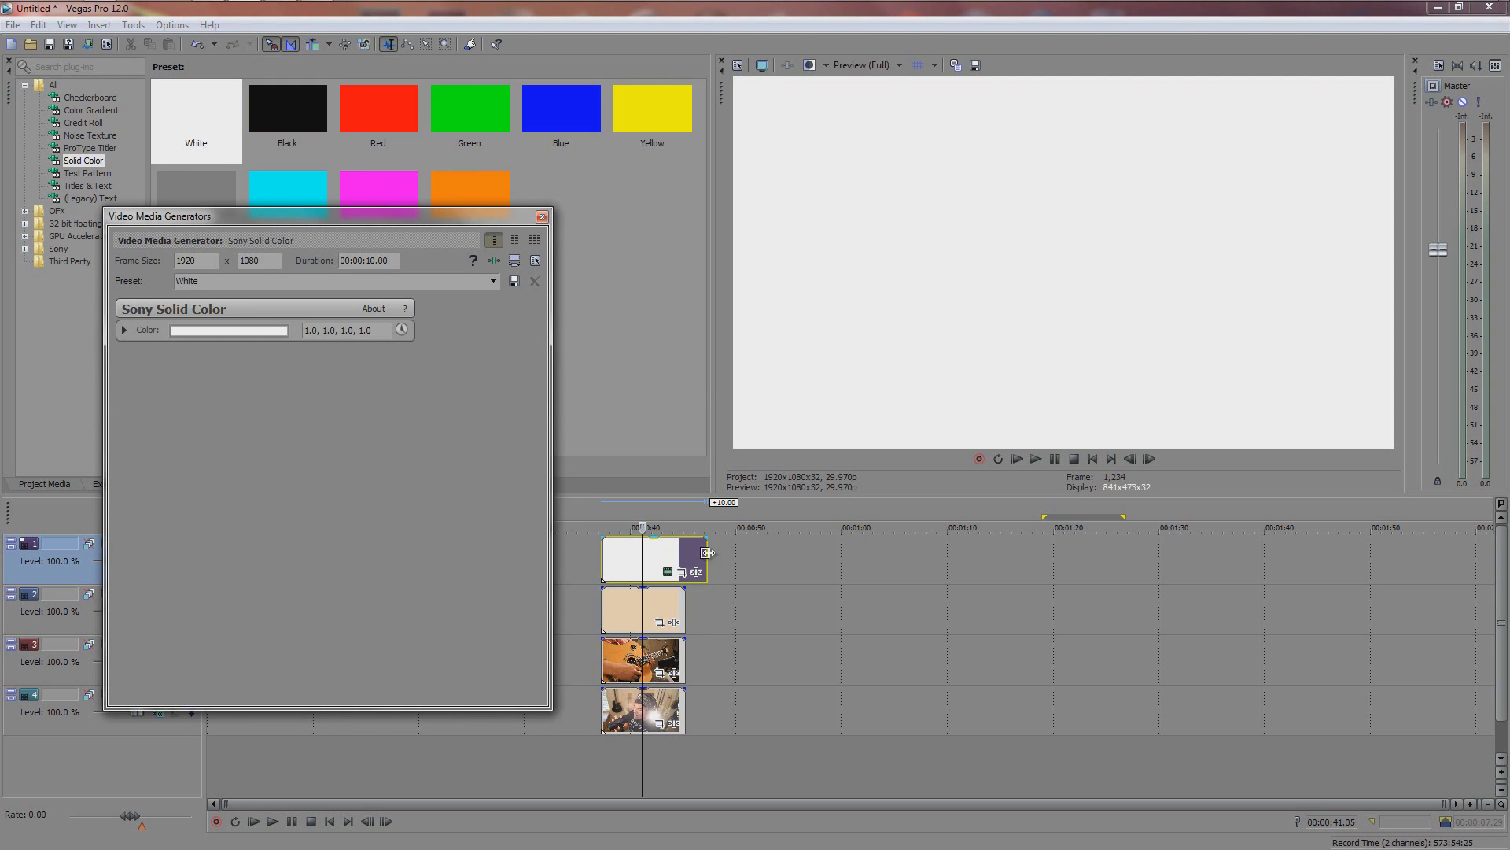
pyautogui.moveTo(705, 553); pyautogui.dragTo(686, 569)
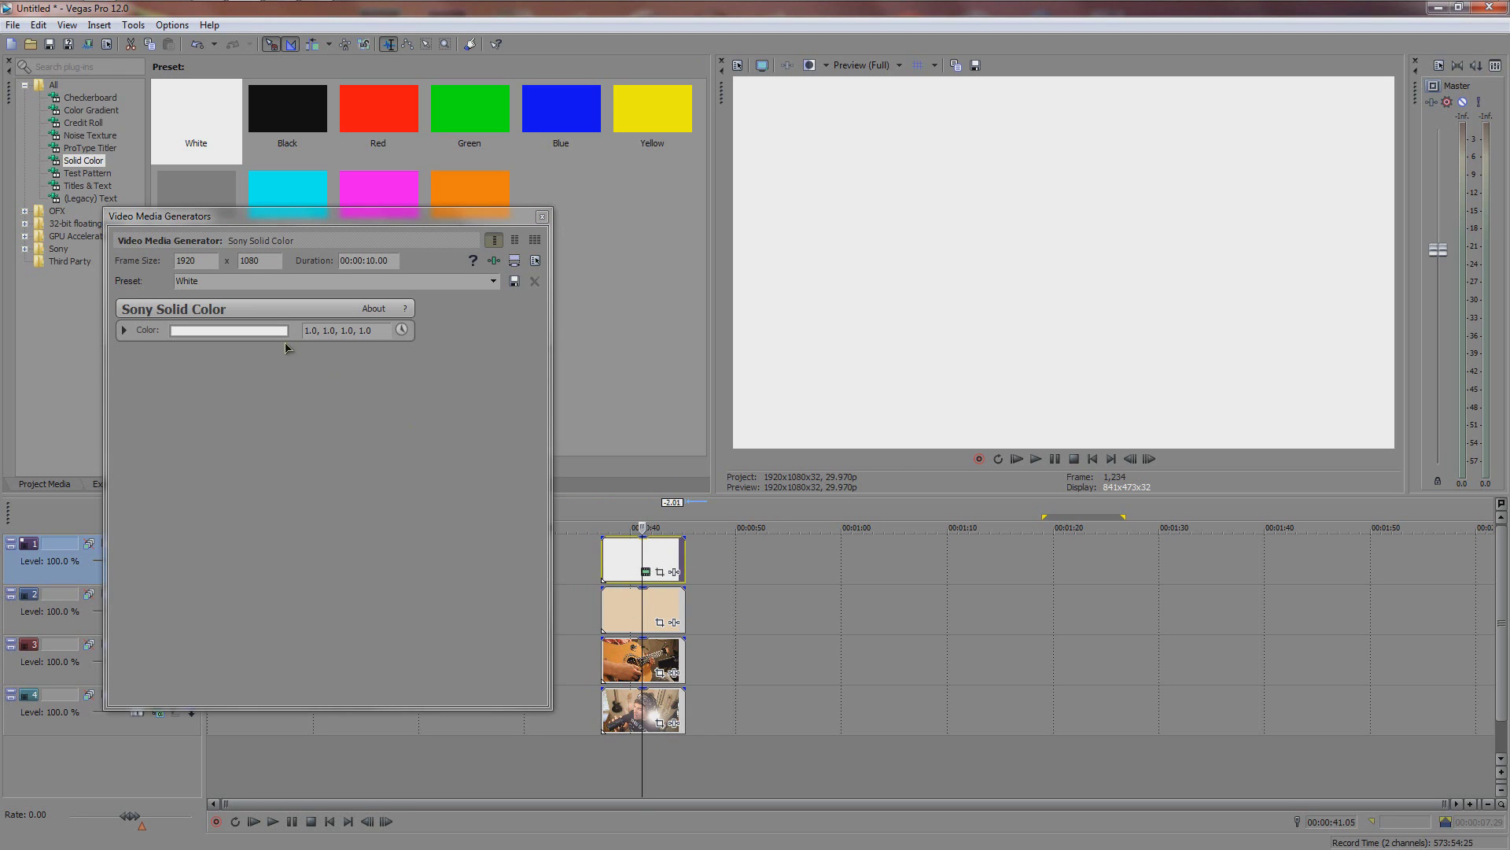
# - Change the solid colour to peach, then delete that trial track
pyautogui.click(195, 334)
pyautogui.click(220, 411)
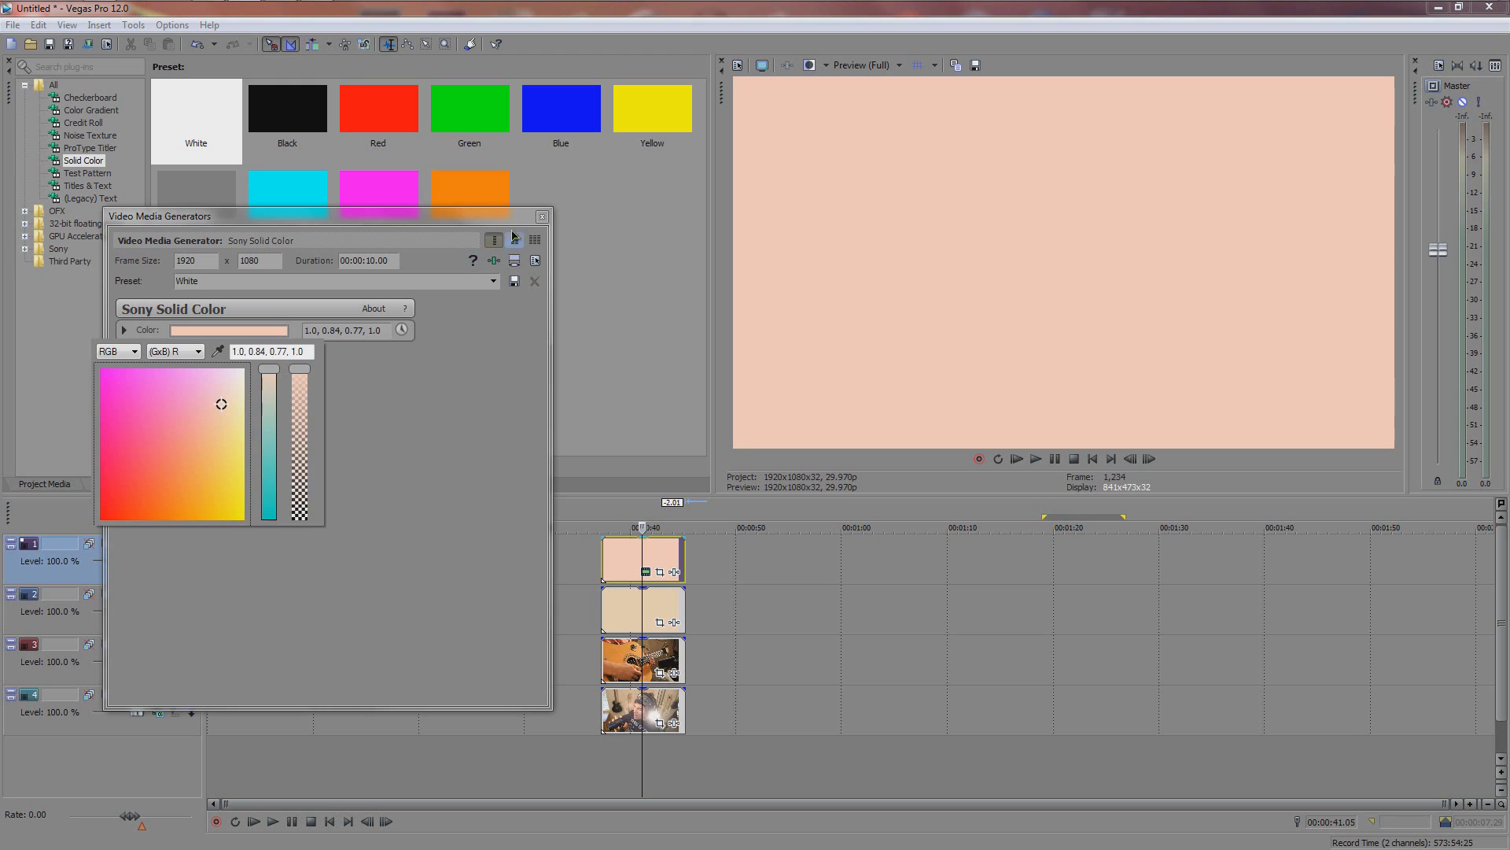
pyautogui.click(543, 218)
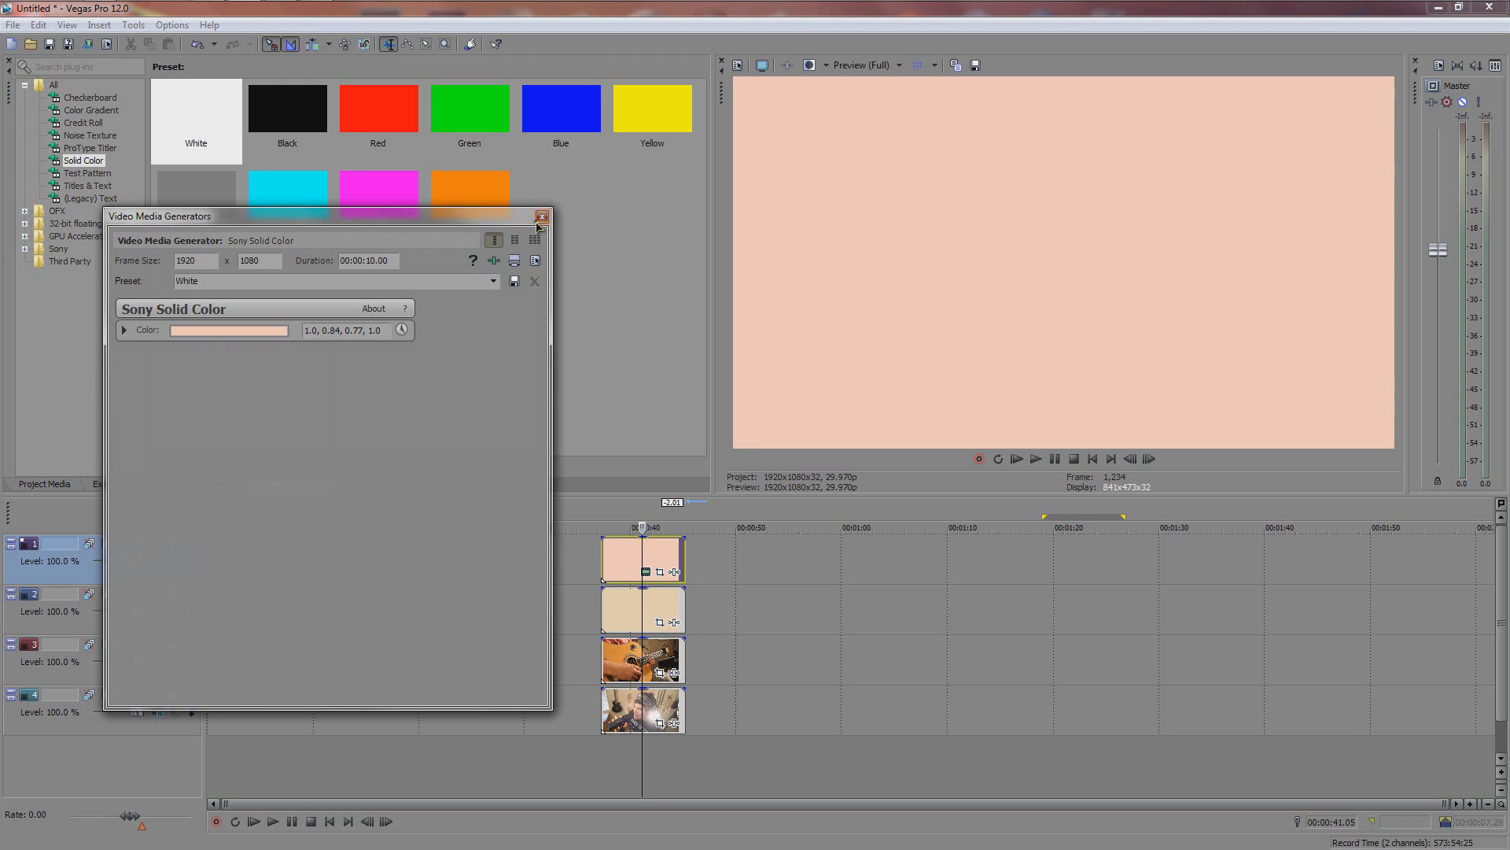
pyautogui.press('Delete')
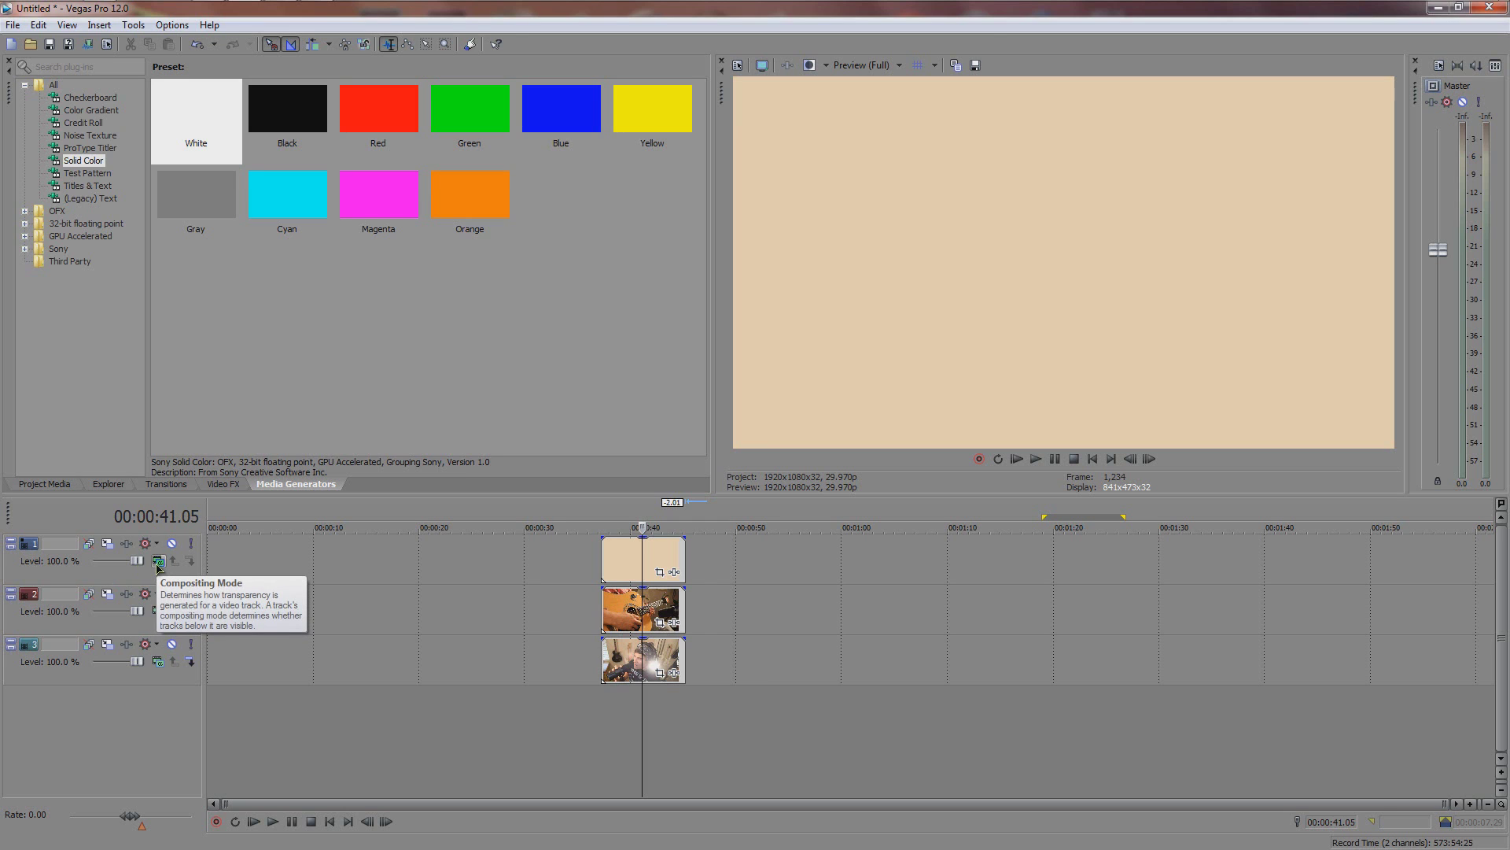
# - Set track 1's compositing mode to Multiply (Mask) and select the guitar and vocal tracks
pyautogui.click(158, 563)
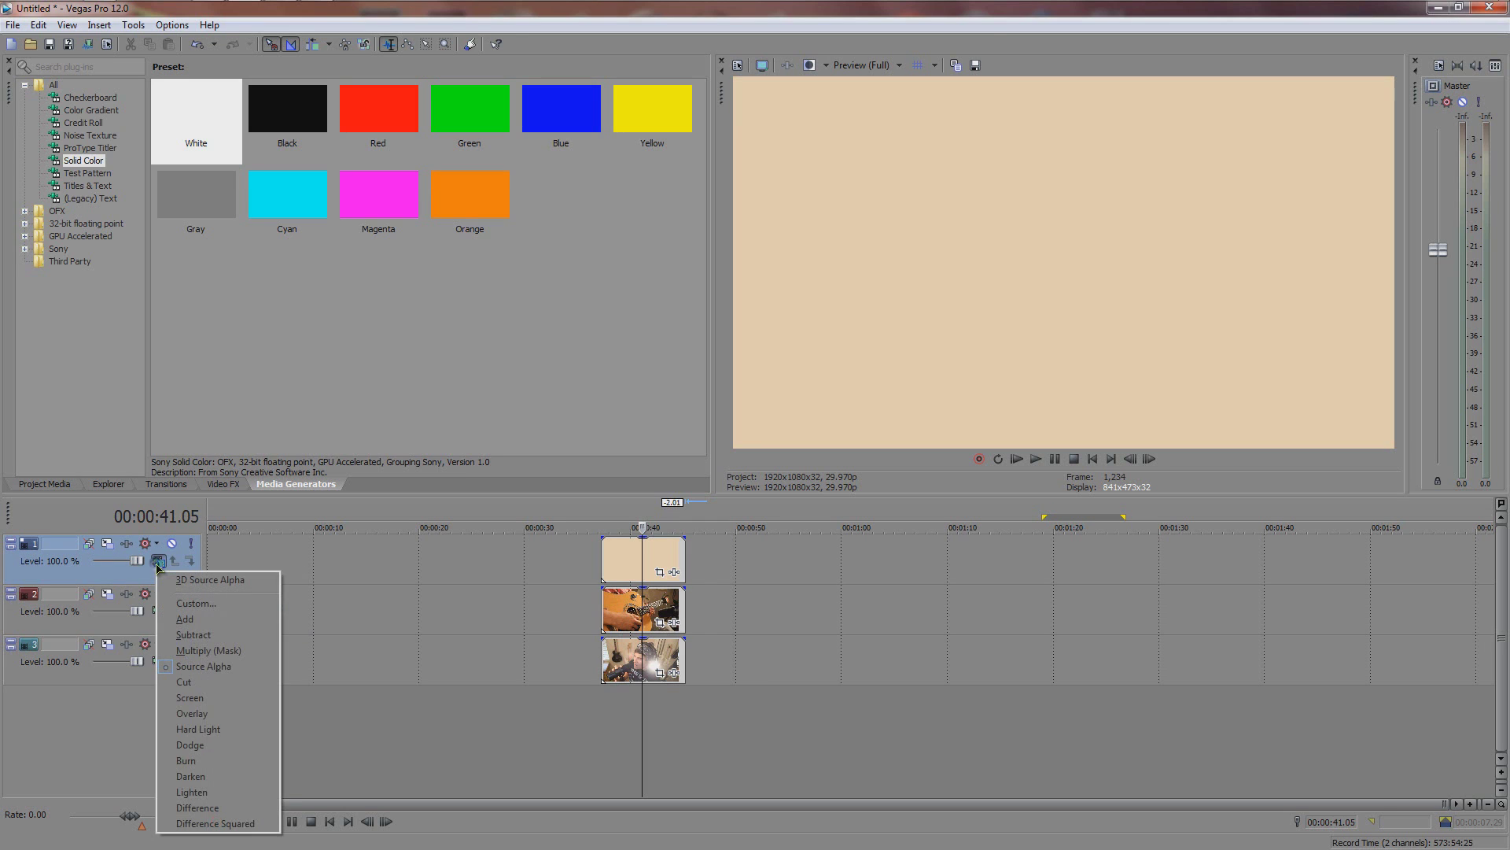
pyautogui.click(201, 653)
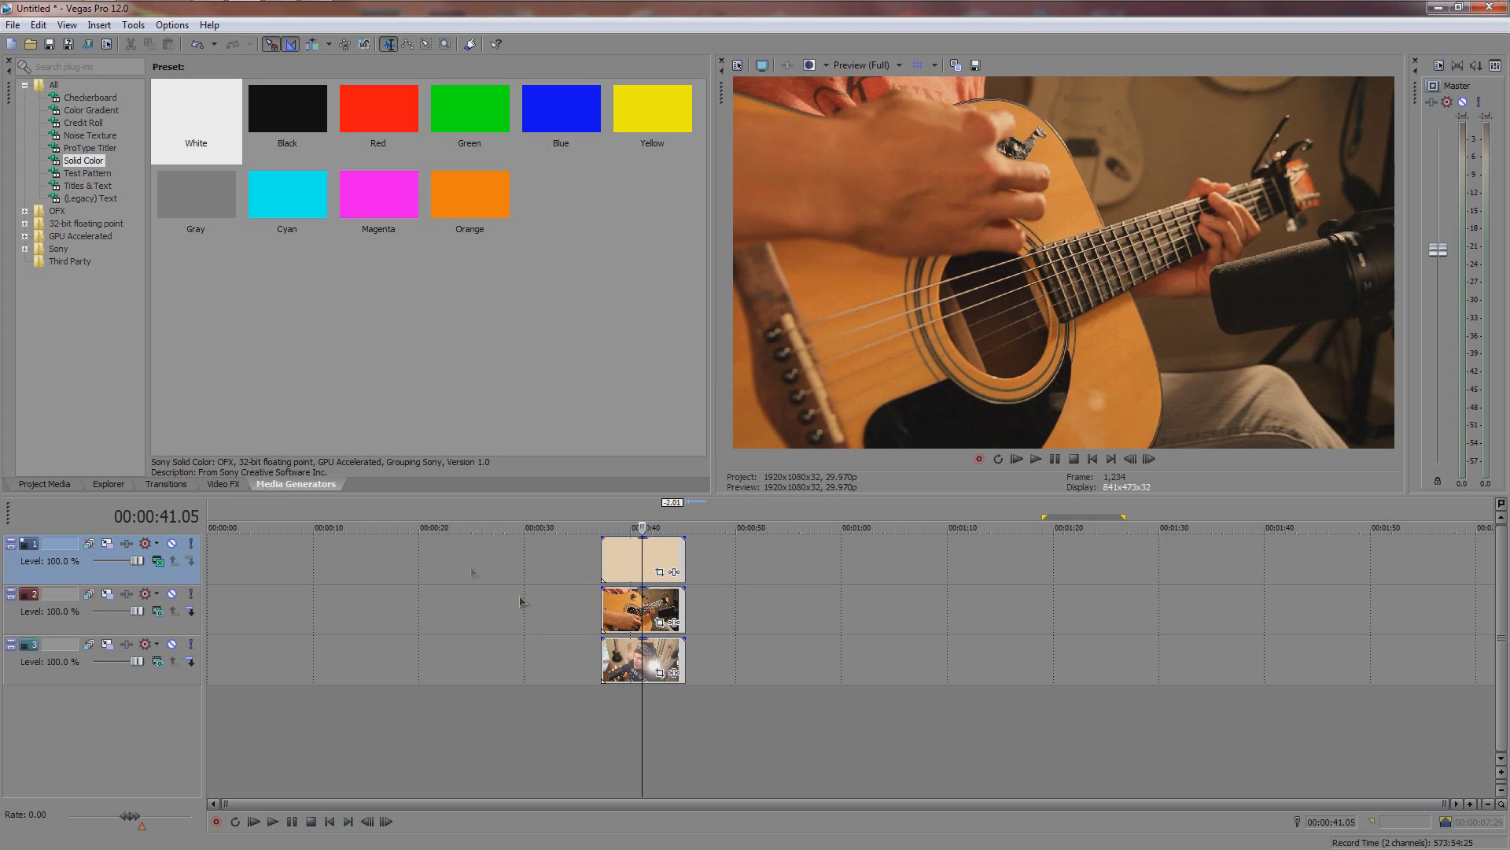
pyautogui.click(672, 616)
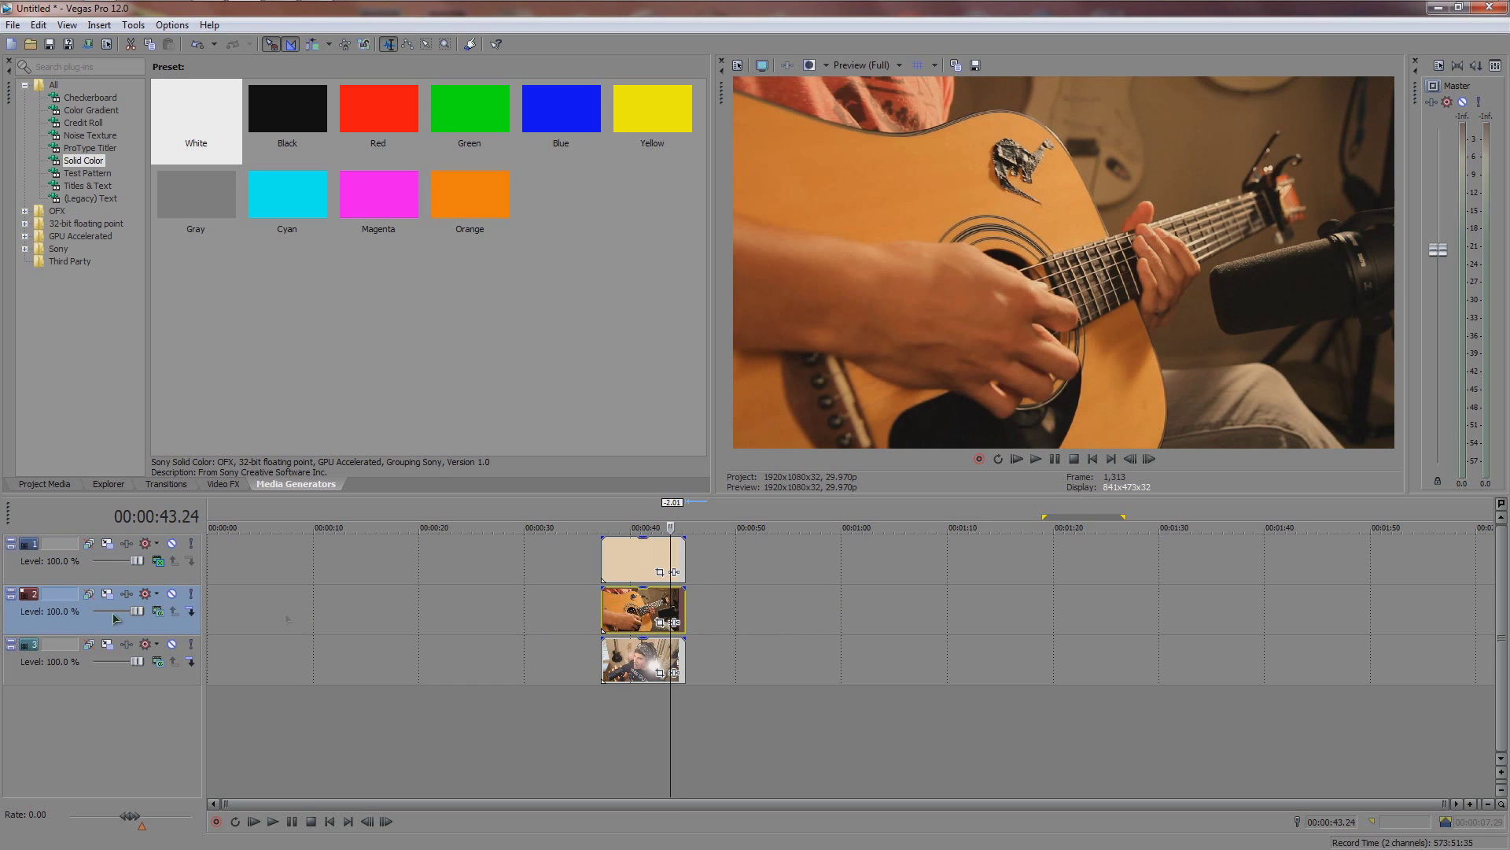
pyautogui.scroll(2, 812, 625)
pyautogui.scroll(2, 881, 627)
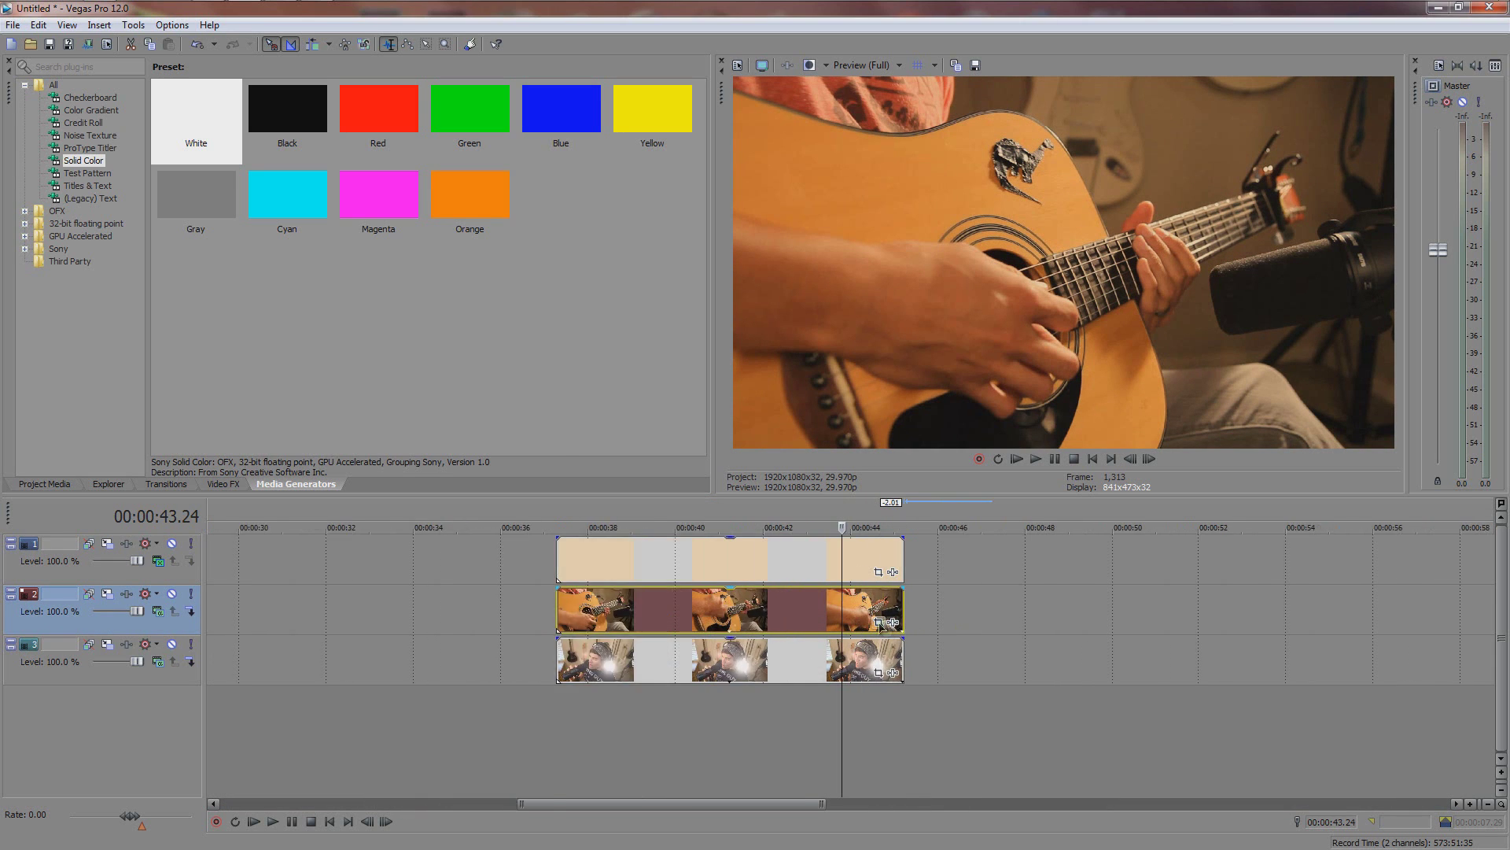
pyautogui.scroll(1, 882, 626)
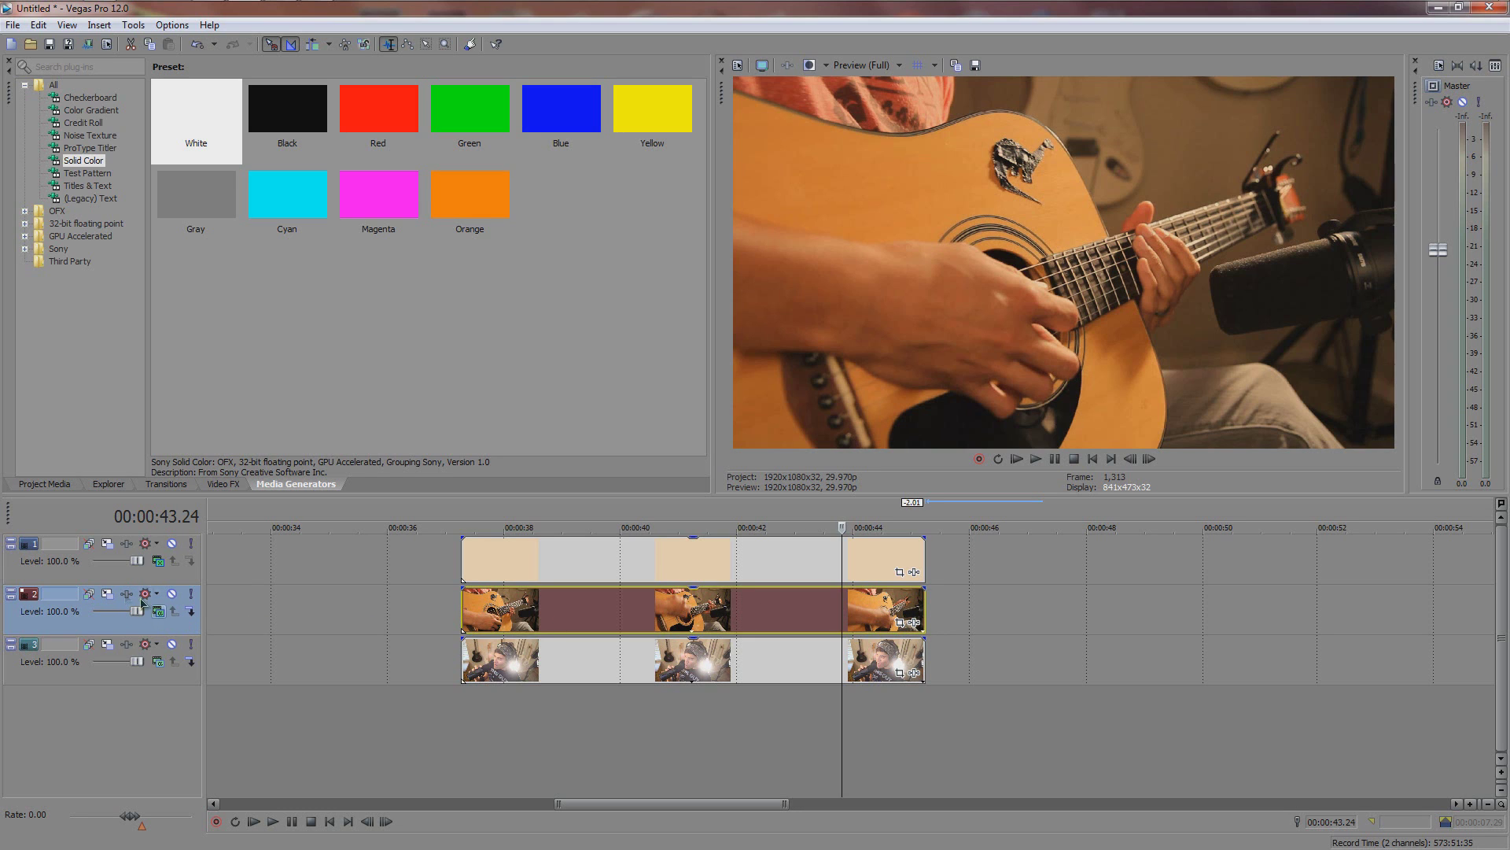
pyautogui.scroll(-3, 868, 608)
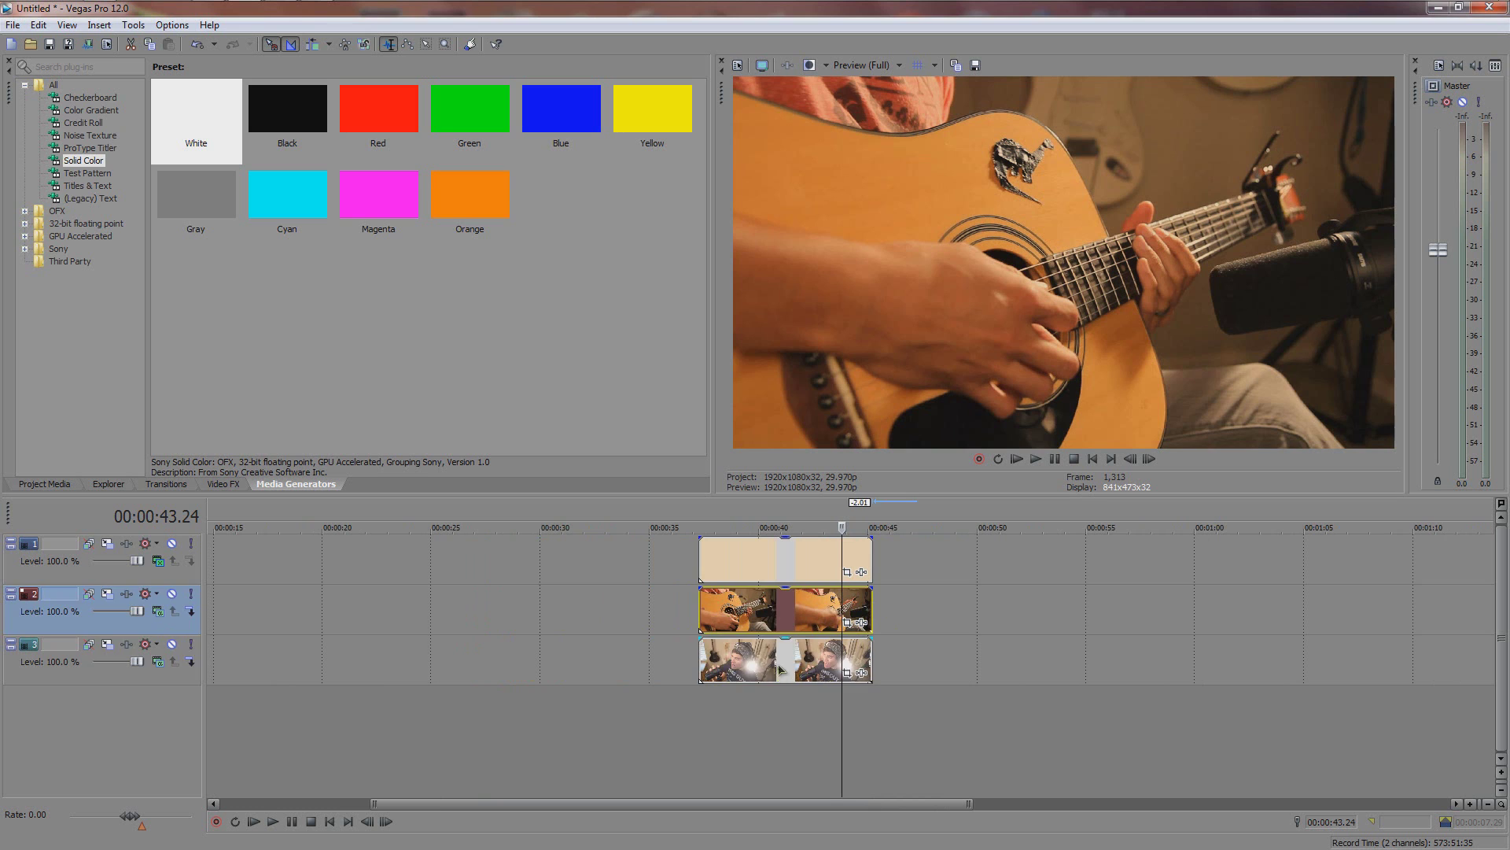
pyautogui.click(841, 661)
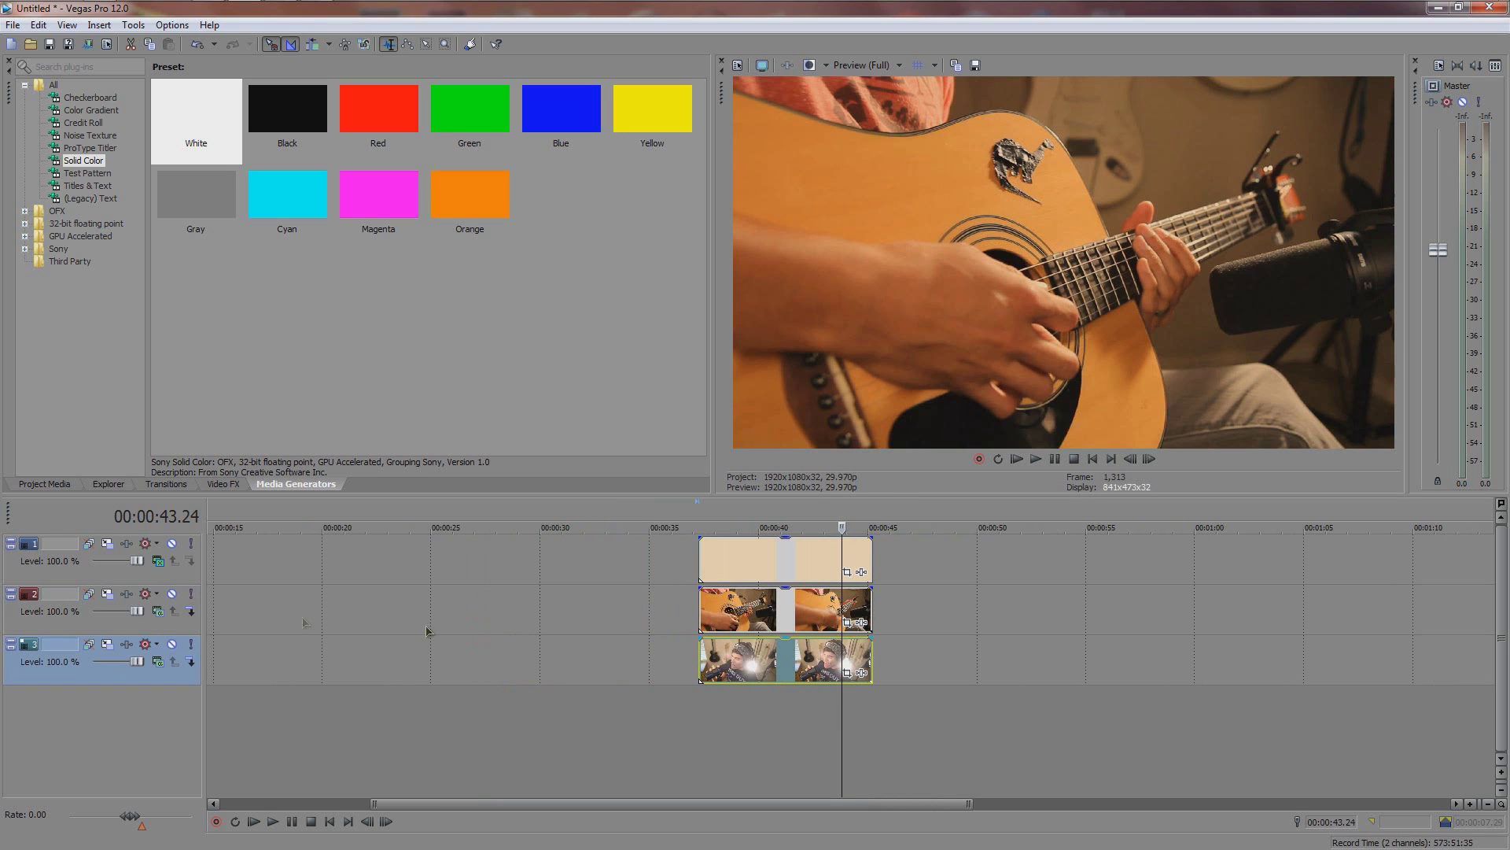
pyautogui.click(97, 595)
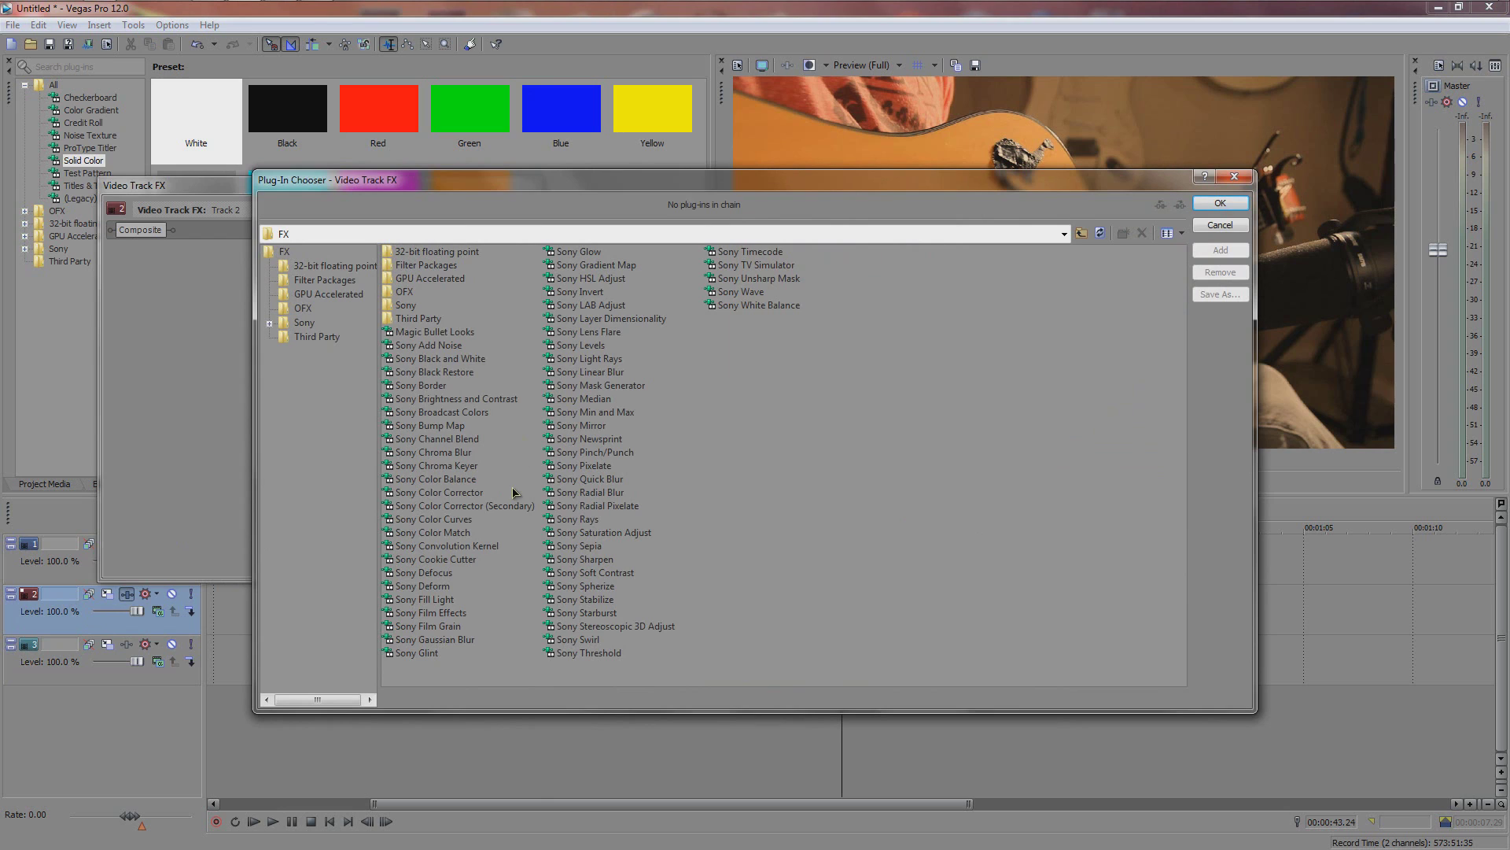
# - Add Sony Levels and Sony Color Curves to the guitar track's effect chain
pyautogui.doubleClick(578, 348)
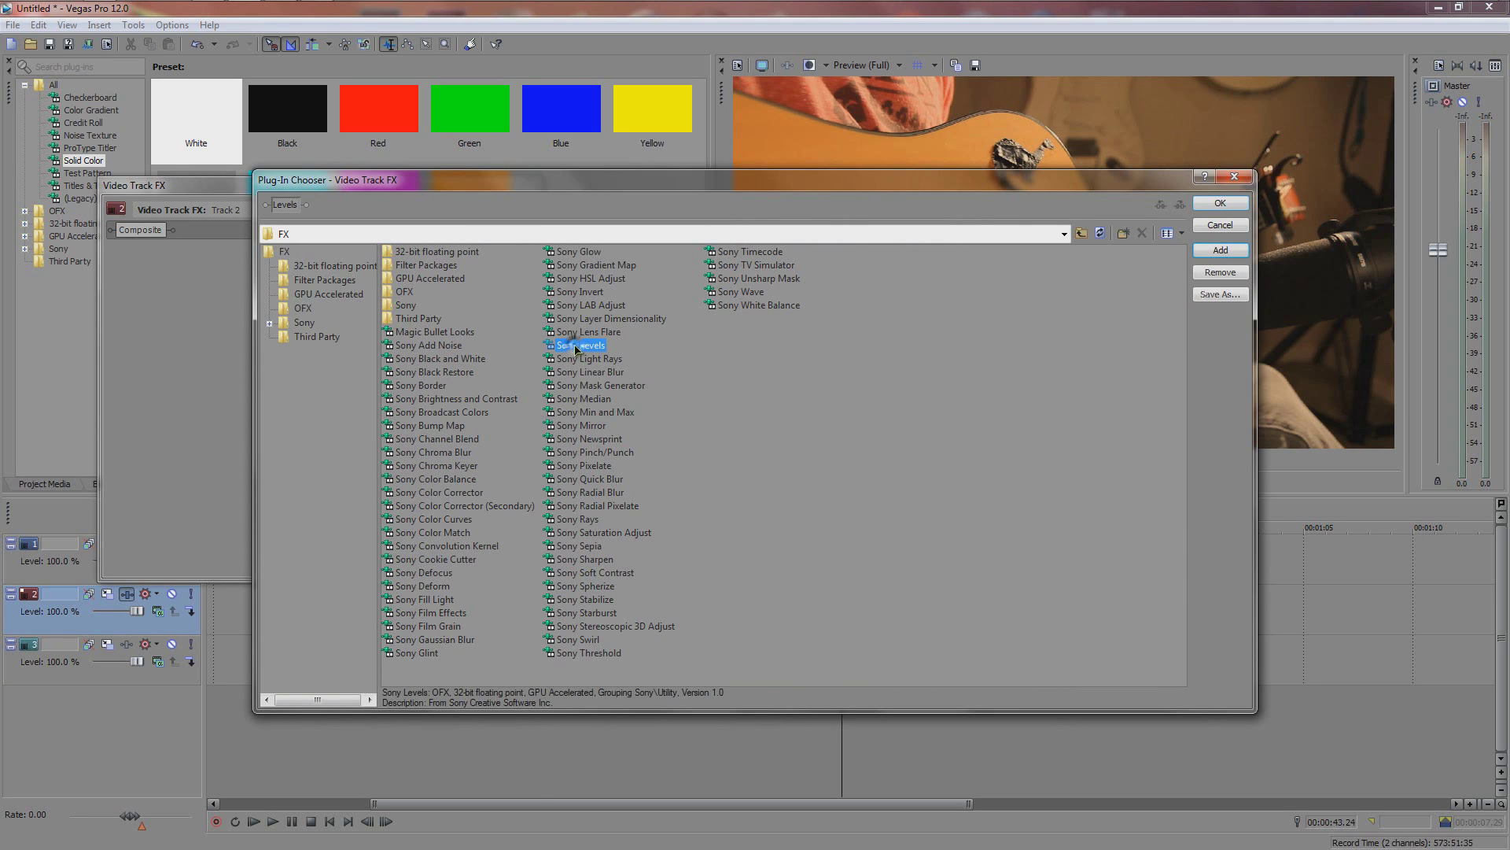
pyautogui.doubleClick(444, 521)
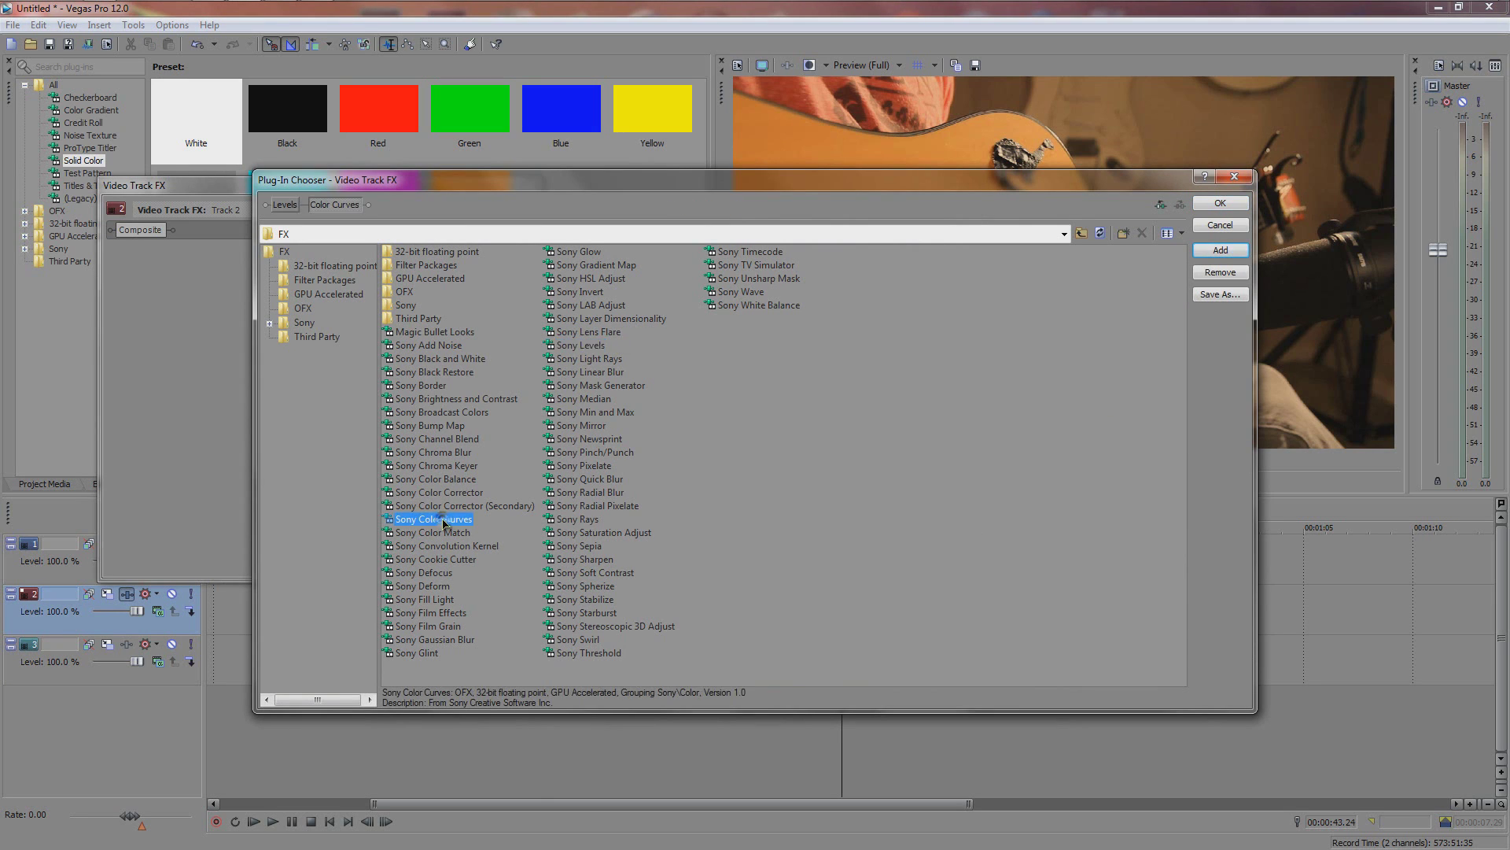
pyautogui.click(1220, 203)
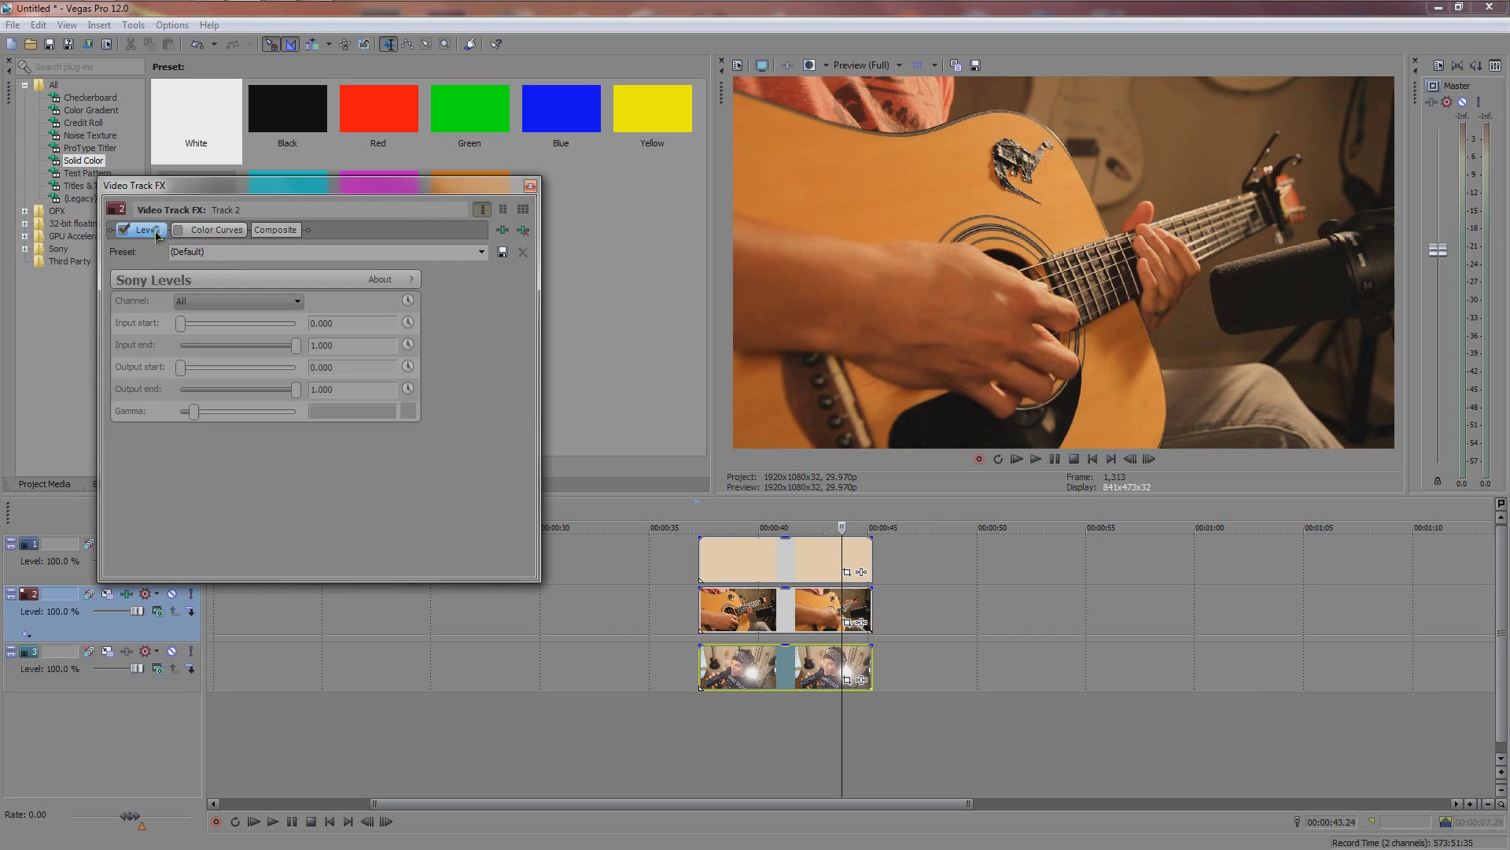
# - Raise the Levels Blue channel output start to 0.327
pyautogui.click(191, 304)
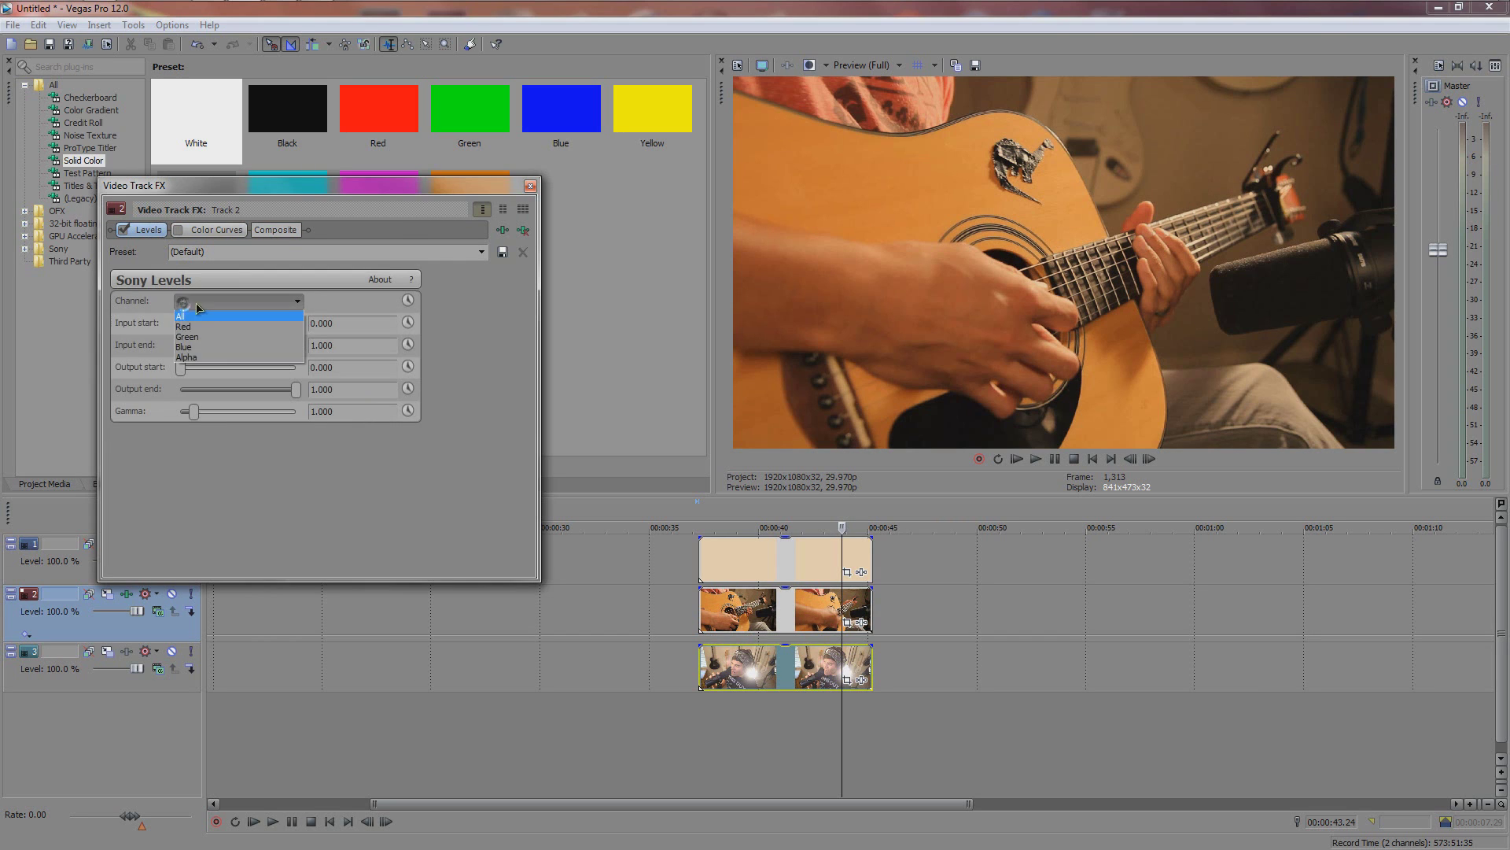
pyautogui.click(203, 345)
pyautogui.moveTo(181, 373); pyautogui.dragTo(220, 373)
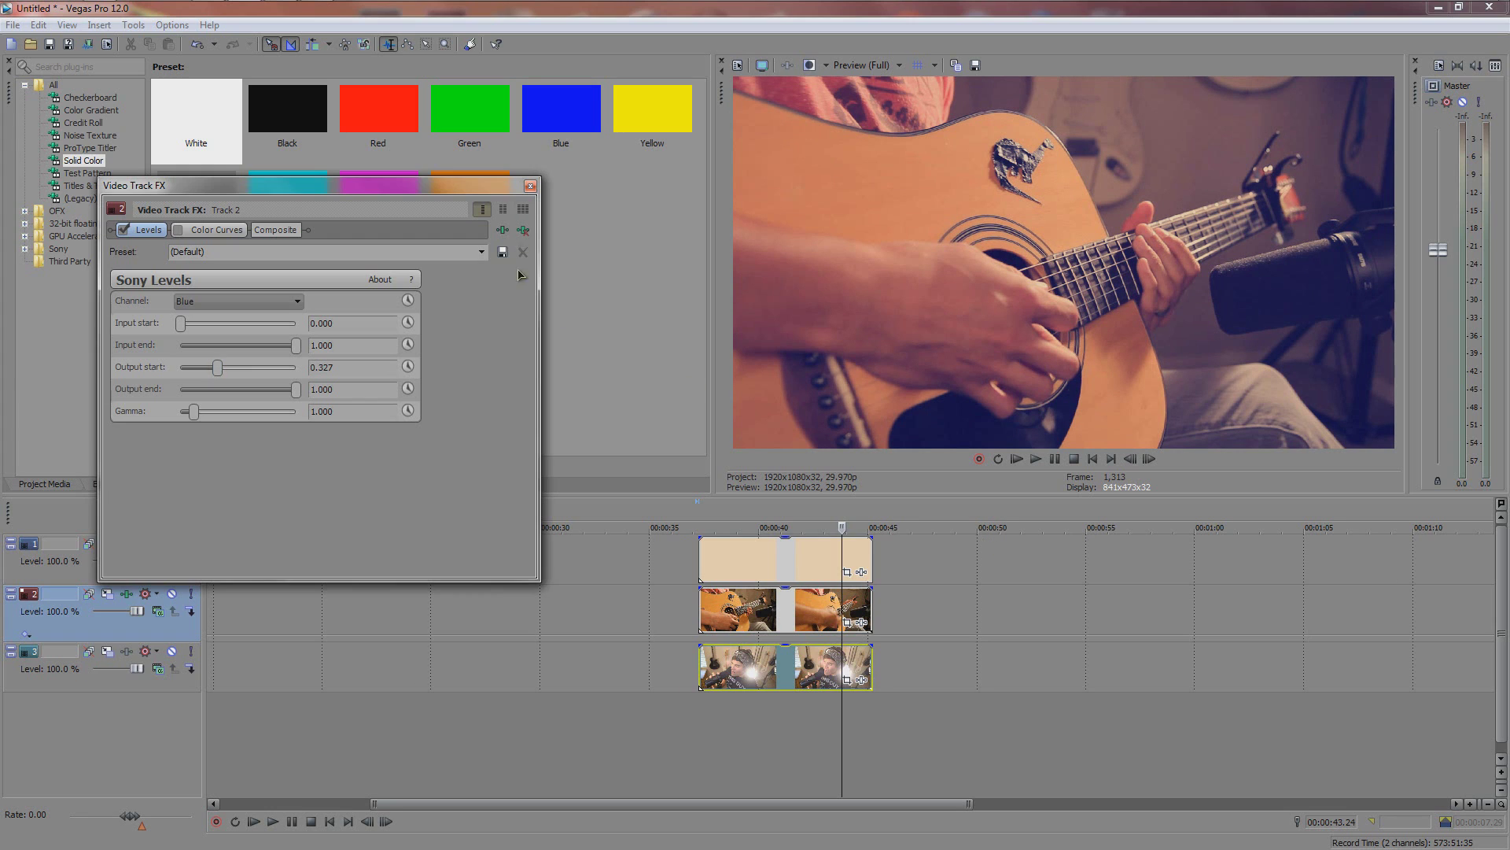
pyautogui.click(530, 186)
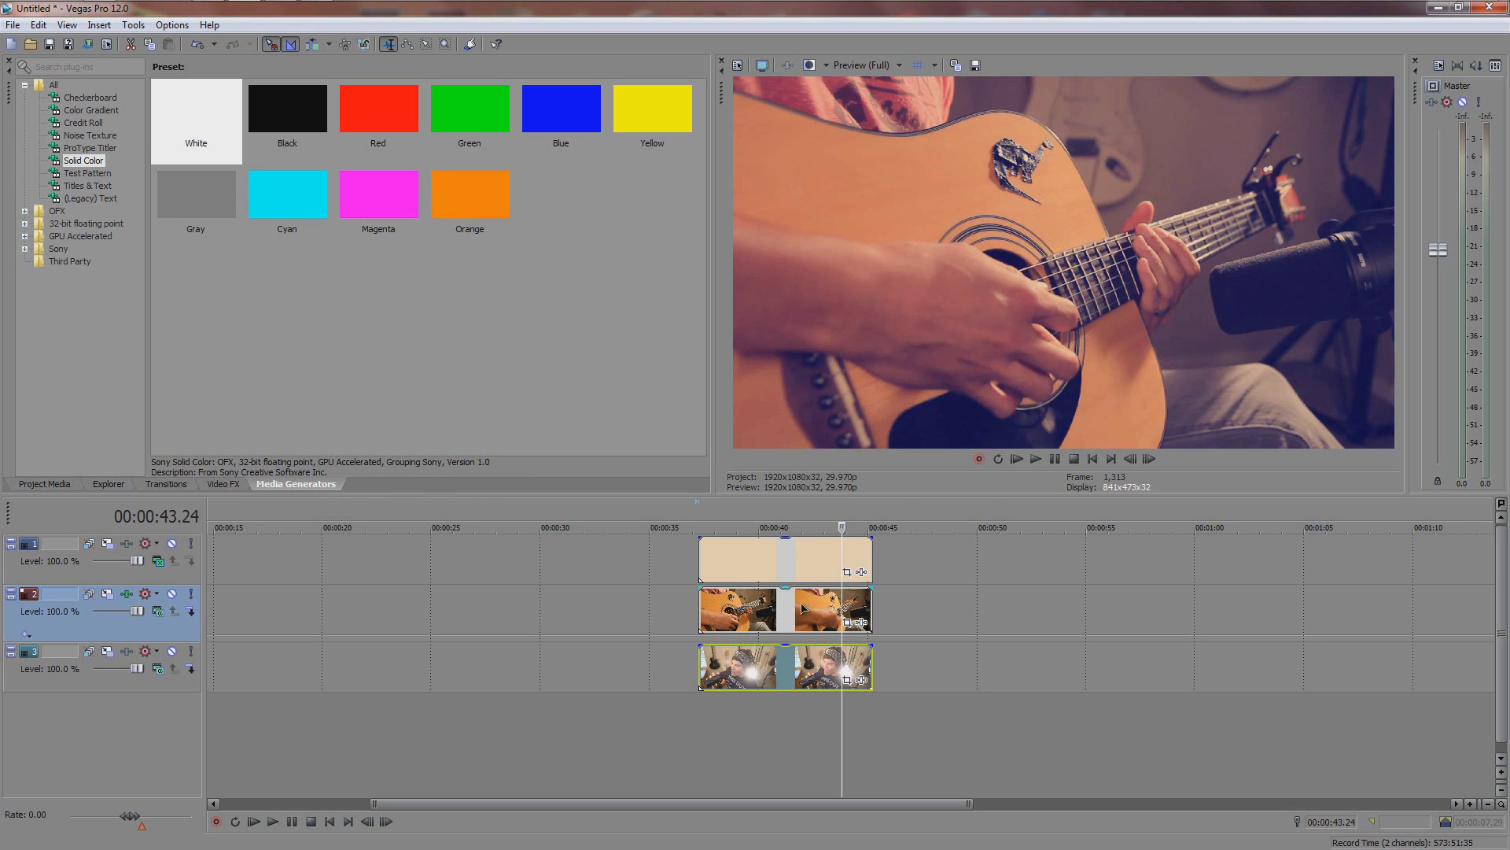
# - Move the guitar clip earlier to about 00:00:30 and put the singer clip after it on track 2
pyautogui.moveTo(807, 609); pyautogui.dragTo(635, 611)
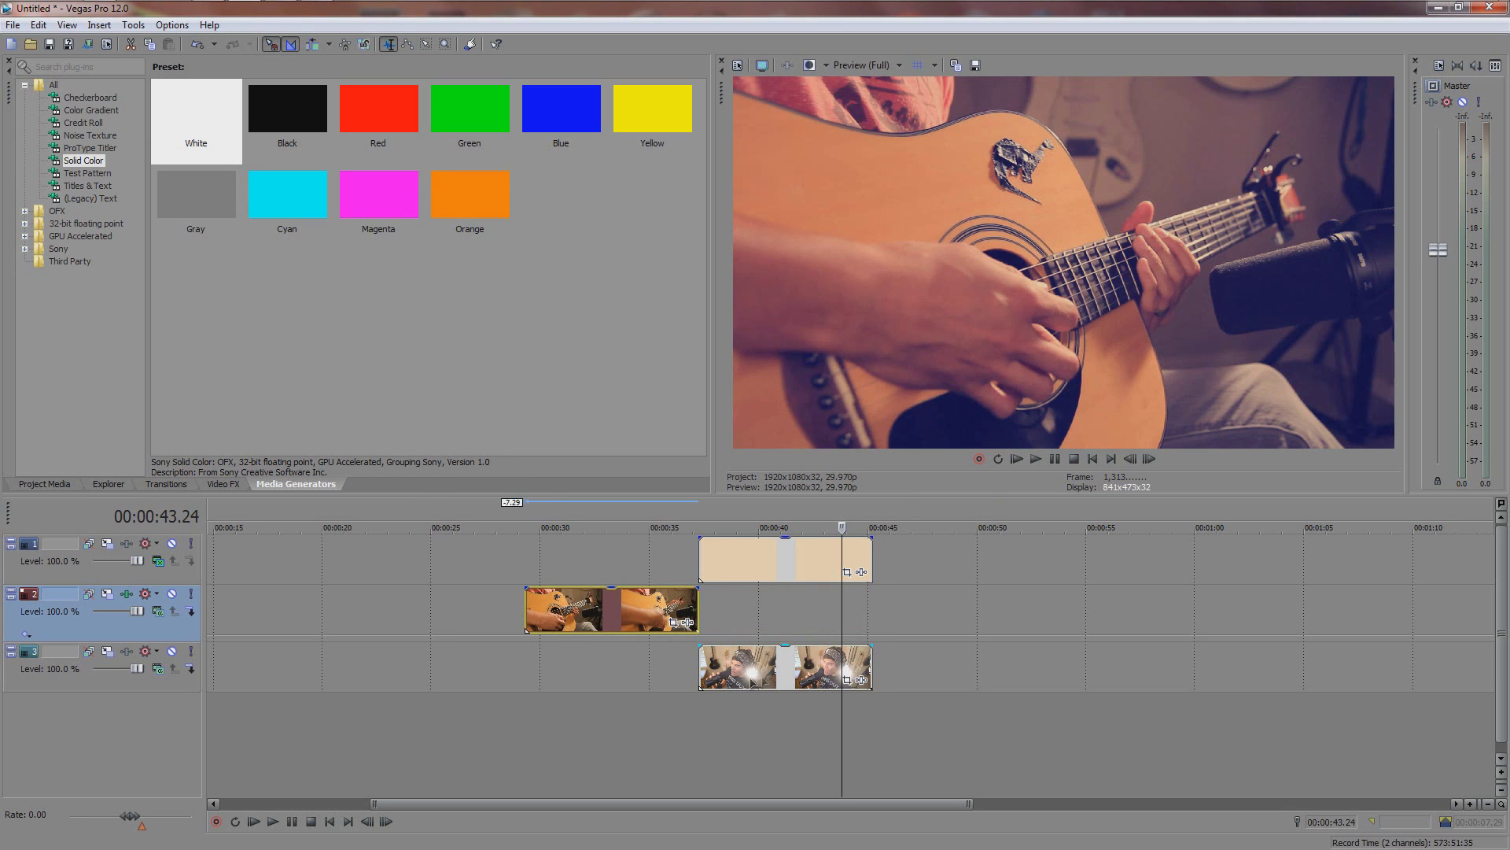
pyautogui.moveTo(766, 674); pyautogui.dragTo(766, 615)
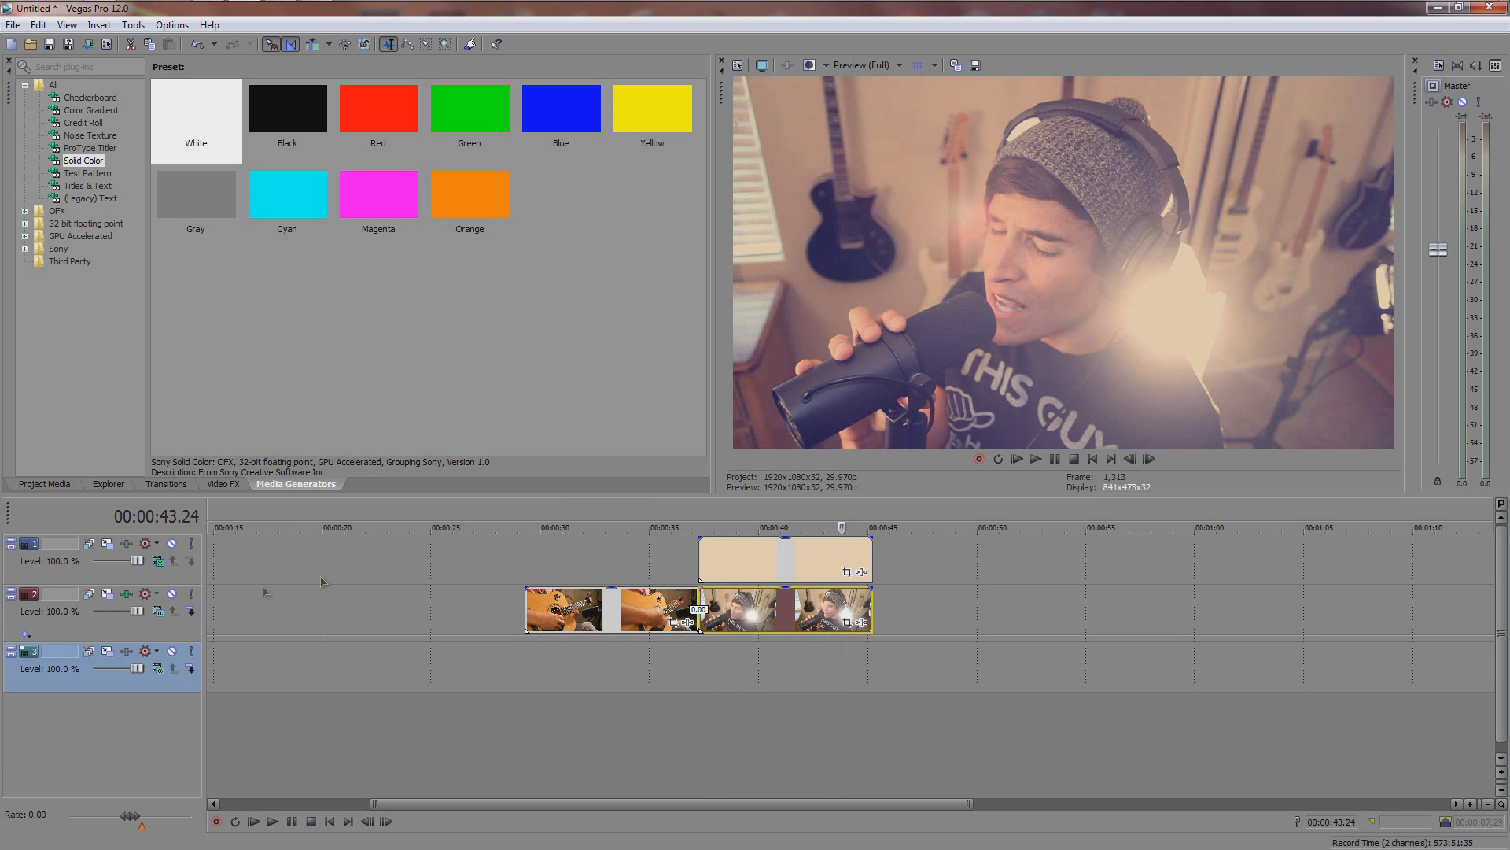
# - Lift the shadows and lower the highlights on track 2's Color Curves, then disable that effect
pyautogui.click(127, 594)
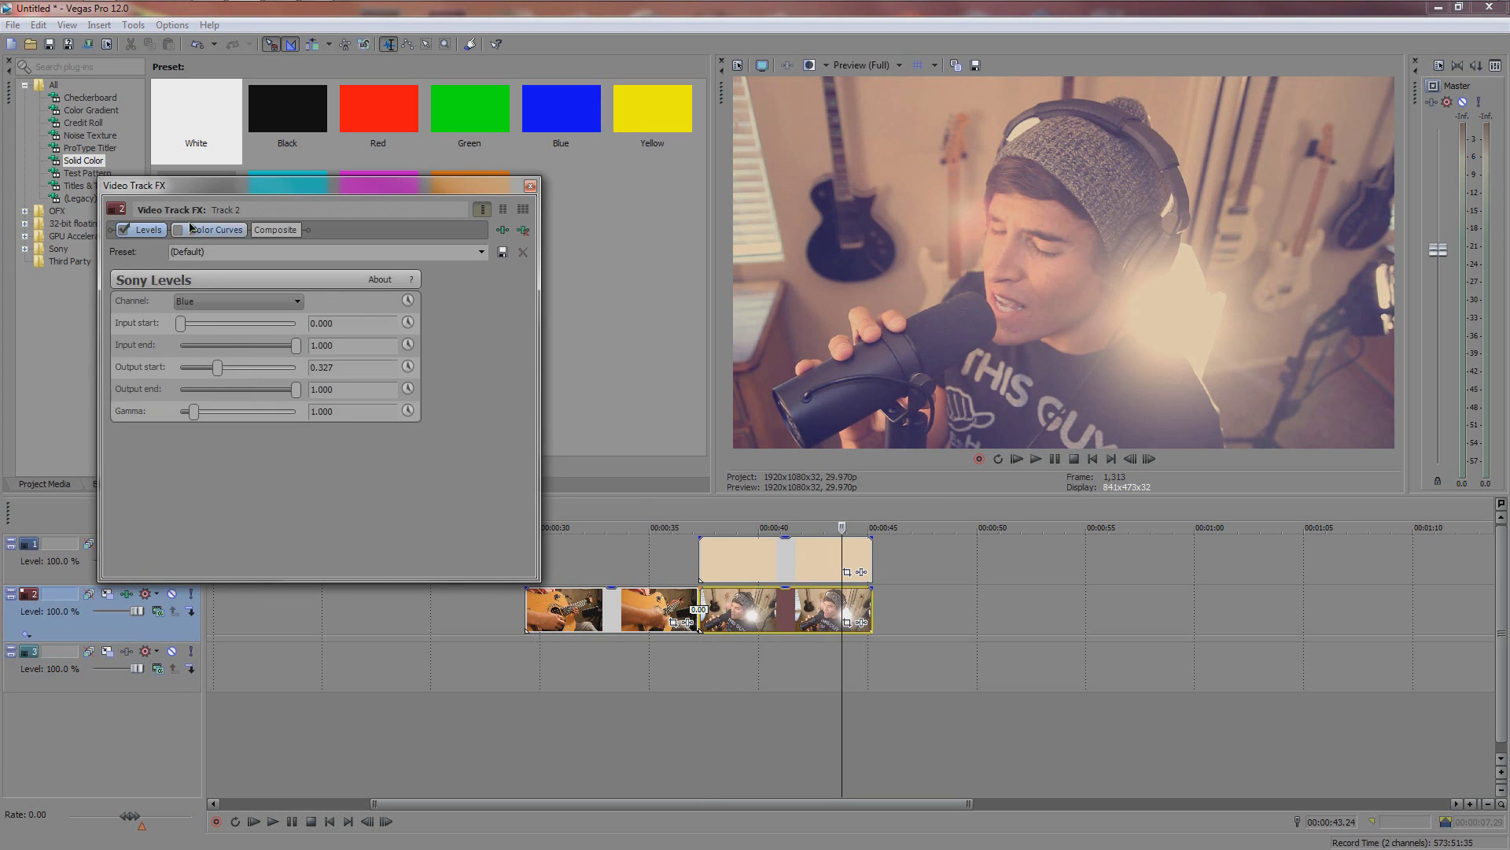
pyautogui.click(179, 229)
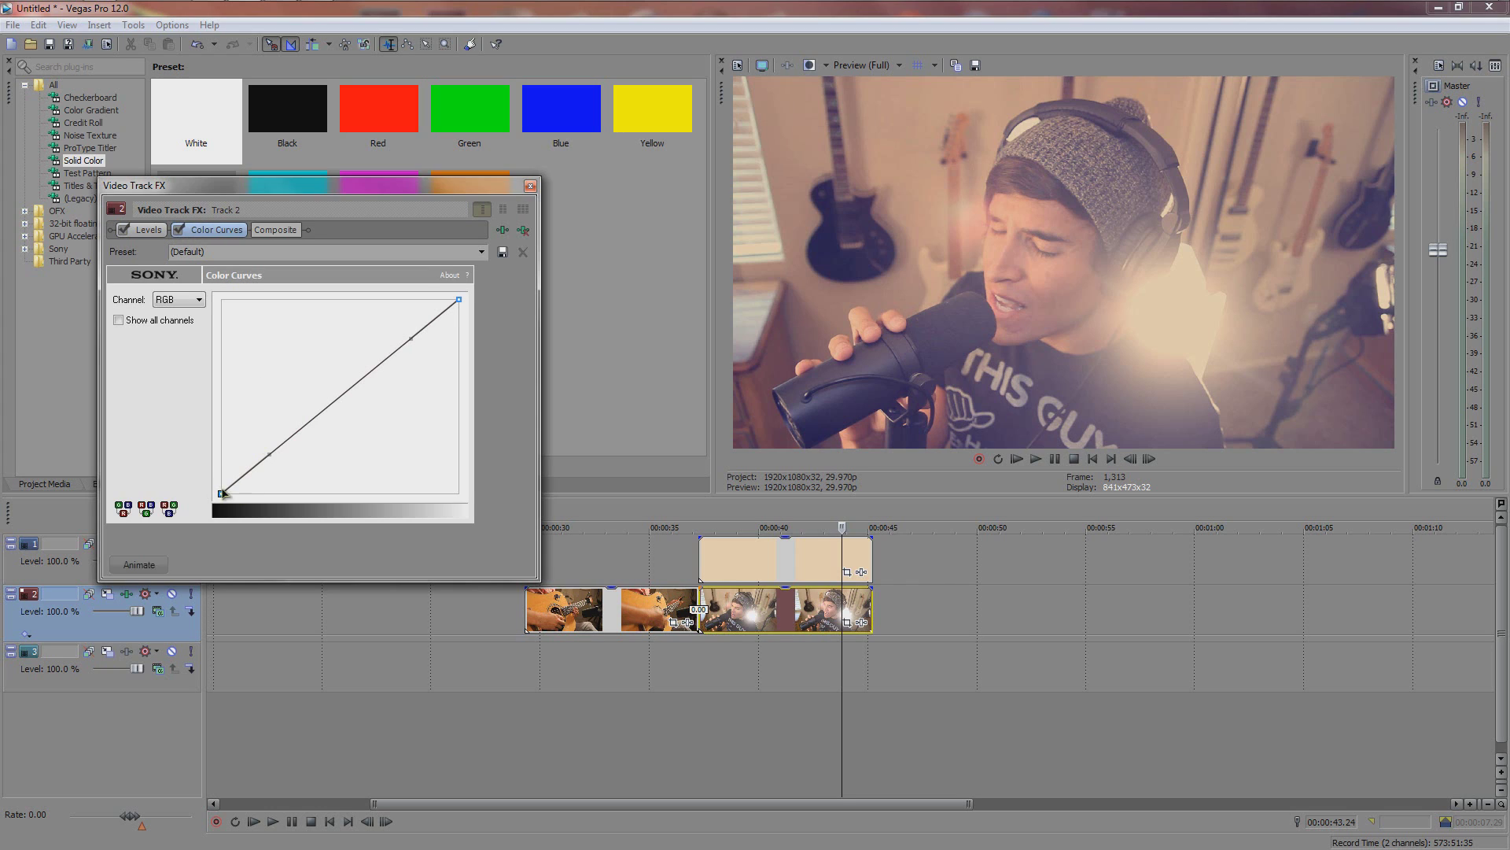
pyautogui.click(257, 468)
pyautogui.moveTo(221, 494); pyautogui.dragTo(220, 479)
pyautogui.click(256, 466)
pyautogui.click(416, 331)
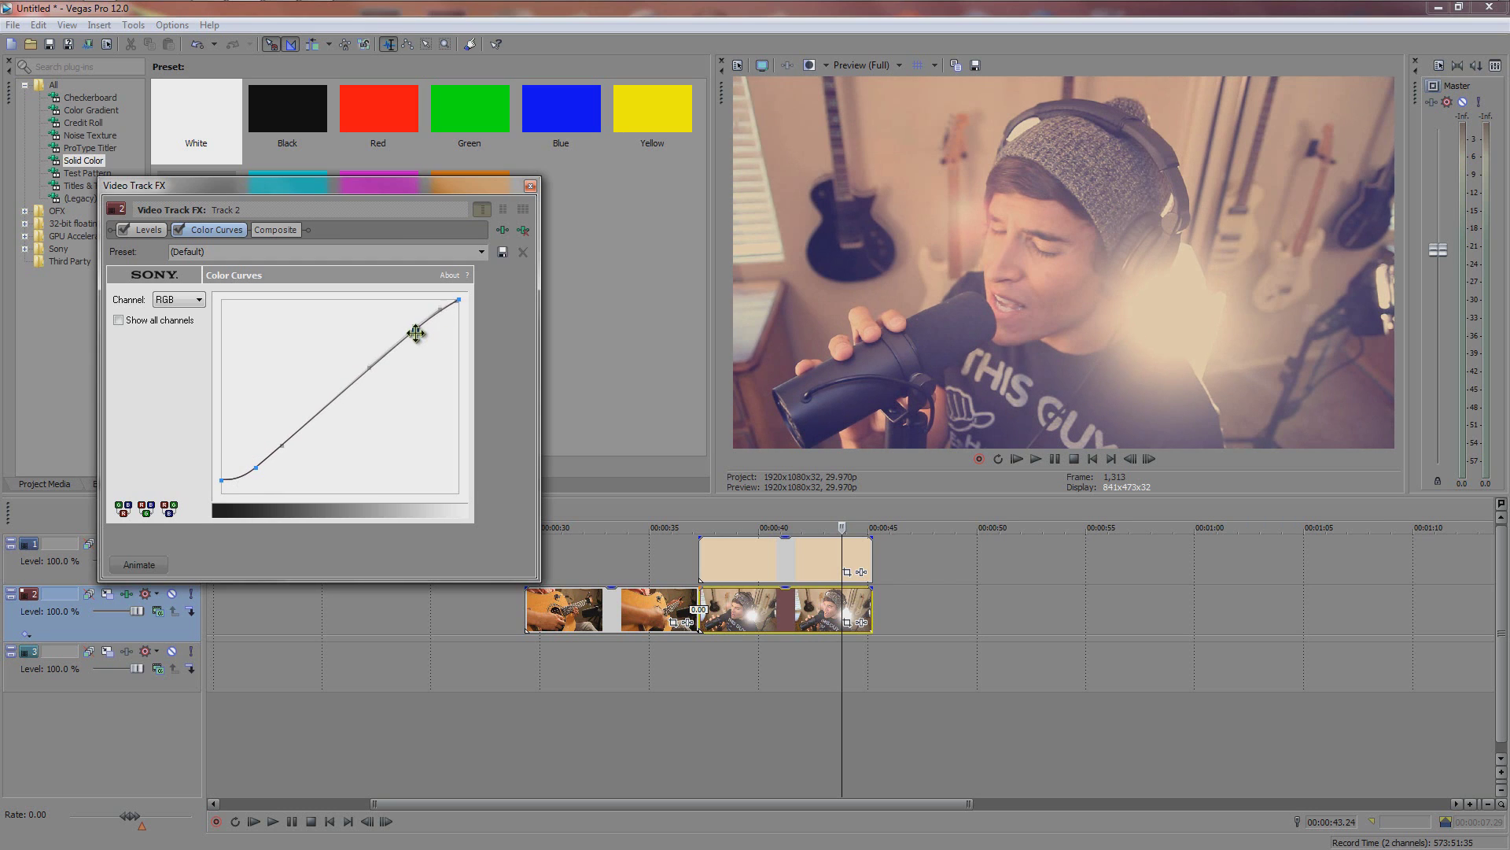
pyautogui.moveTo(415, 331); pyautogui.dragTo(418, 341)
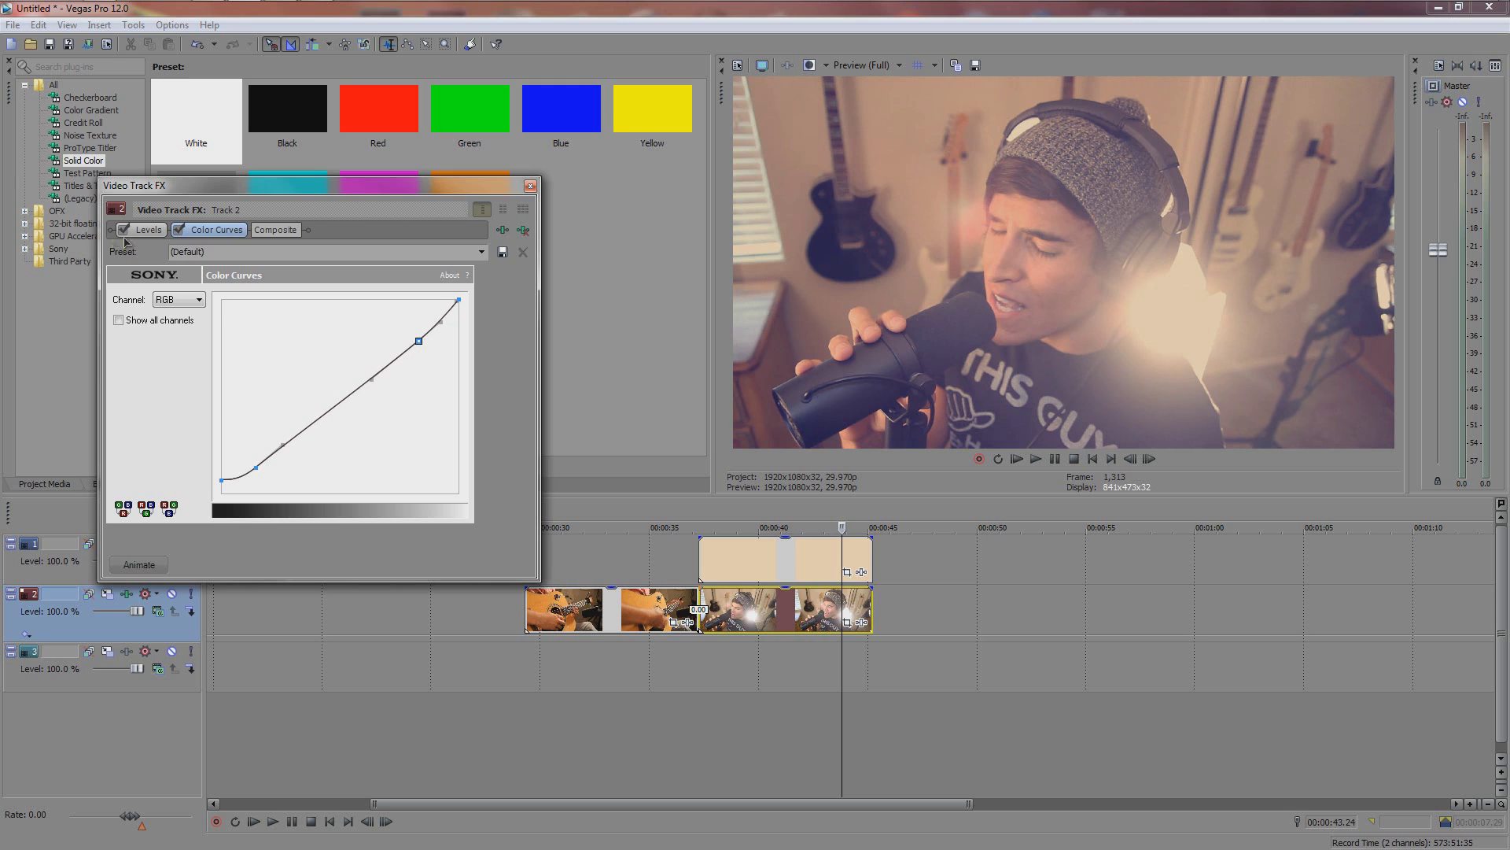
pyautogui.click(179, 230)
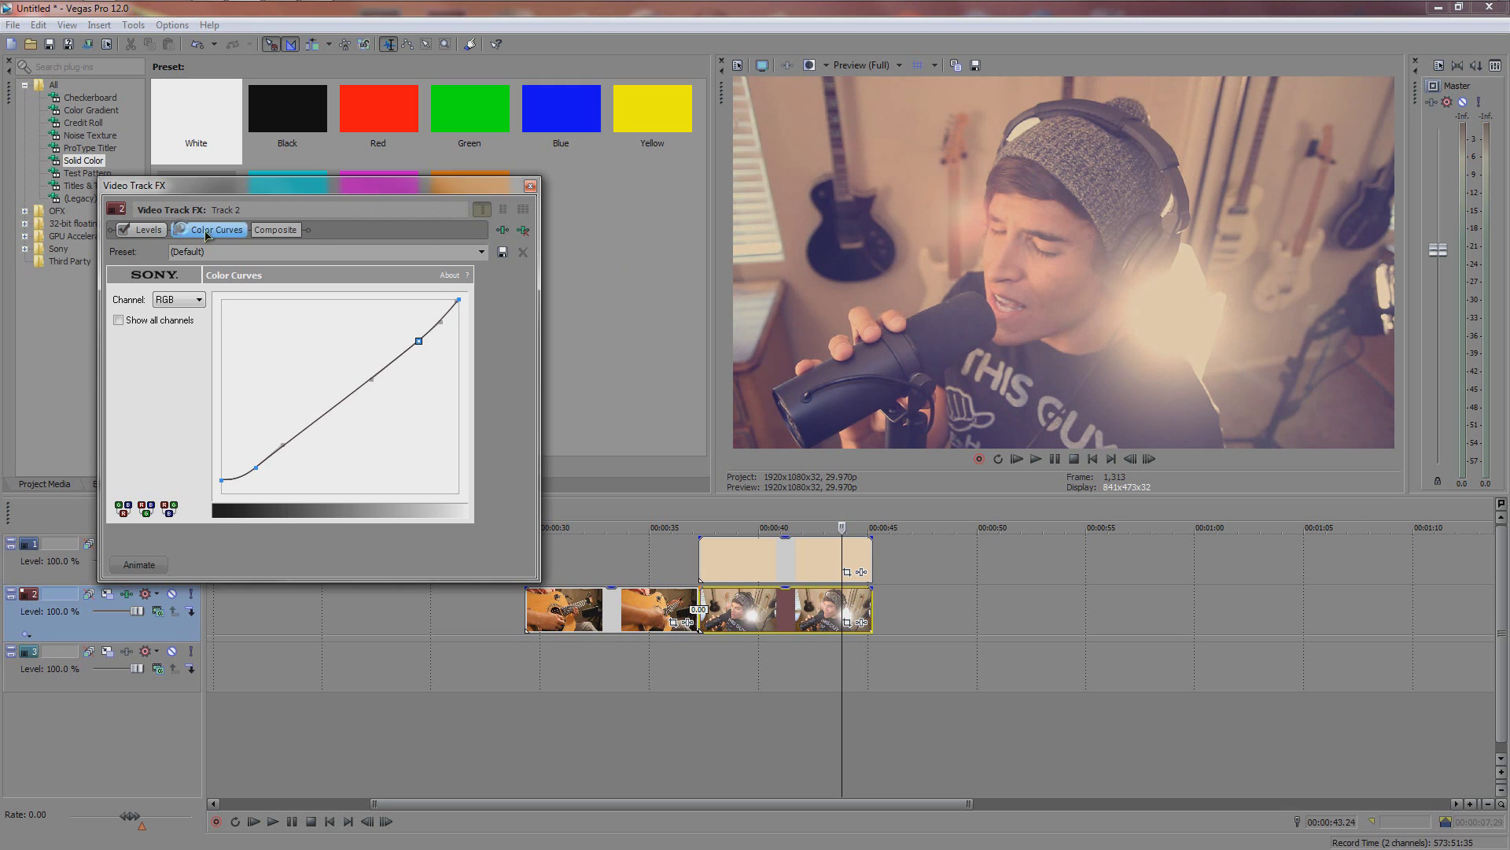
pyautogui.click(529, 188)
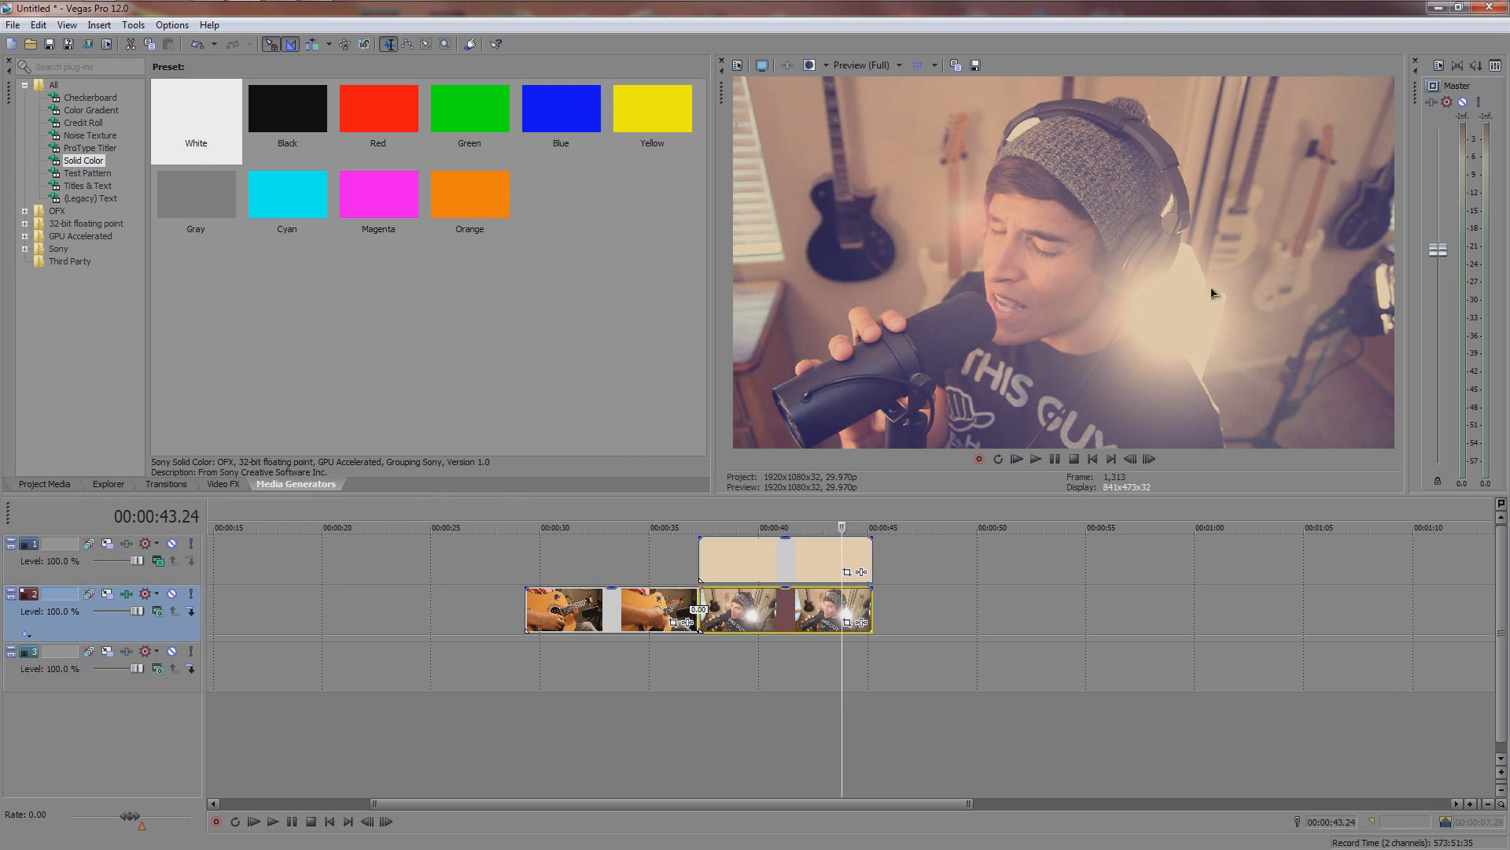
# - Loop the colour overlay's span and pick the MainConcept AVC/AAC YouTube 1080p render template
pyautogui.doubleClick(767, 573)
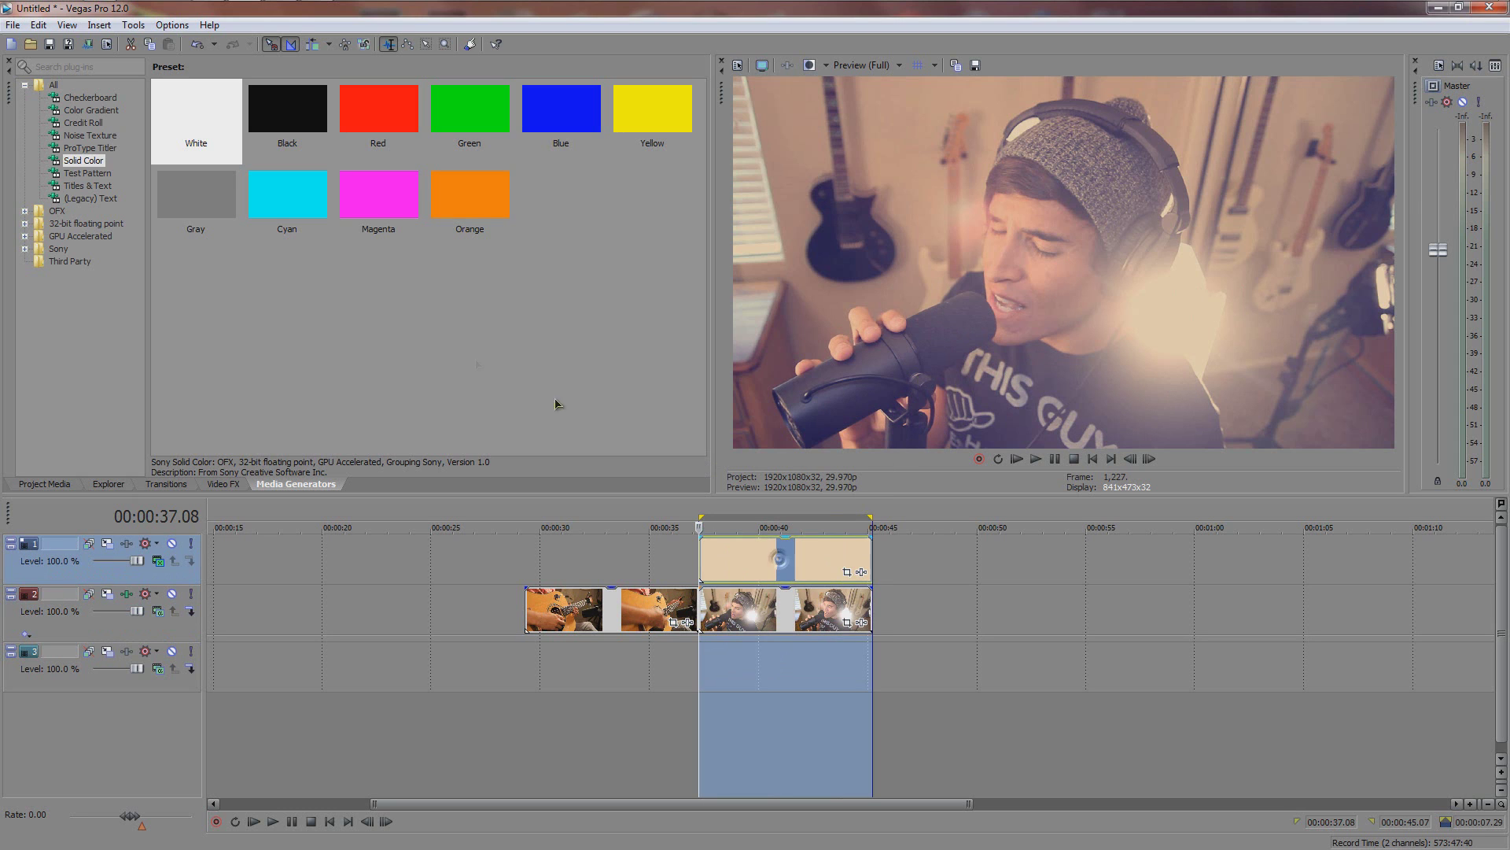
pyautogui.click(15, 25)
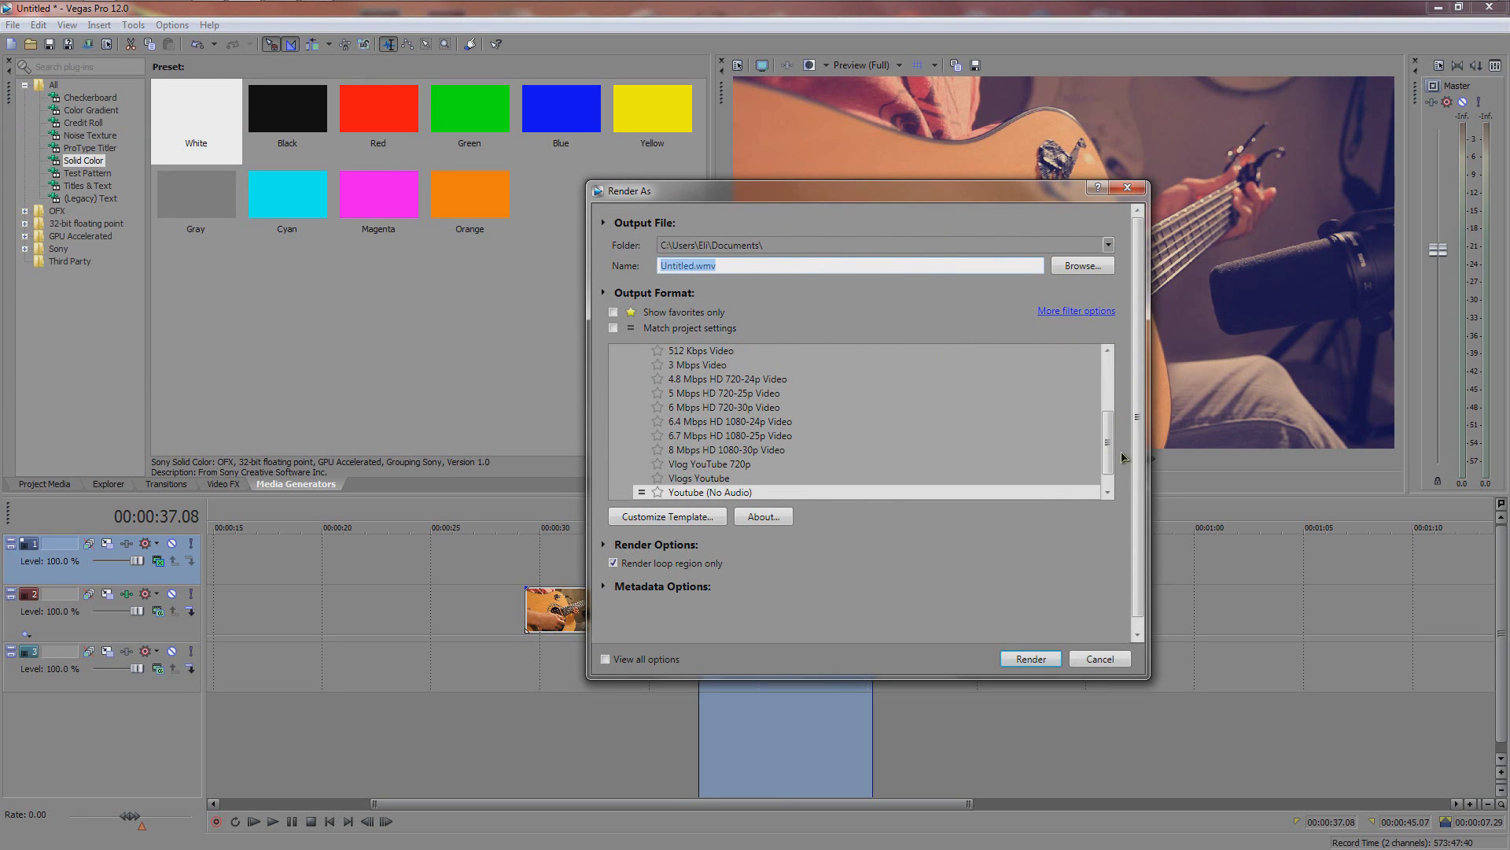
pyautogui.moveTo(1106, 443); pyautogui.dragTo(1106, 388)
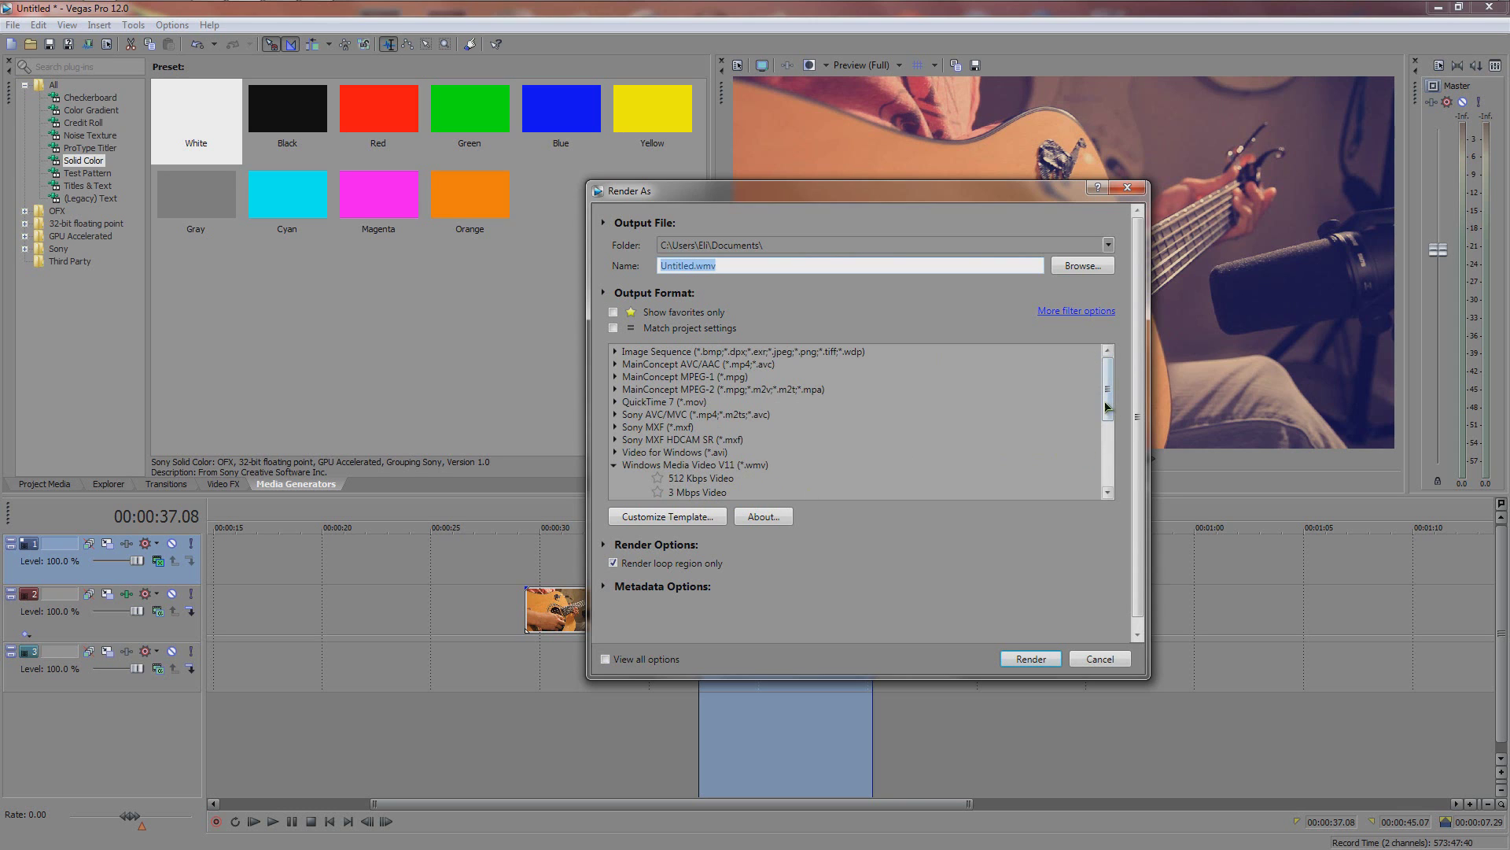
pyautogui.moveTo(1106, 407); pyautogui.dragTo(1105, 389)
pyautogui.click(719, 364)
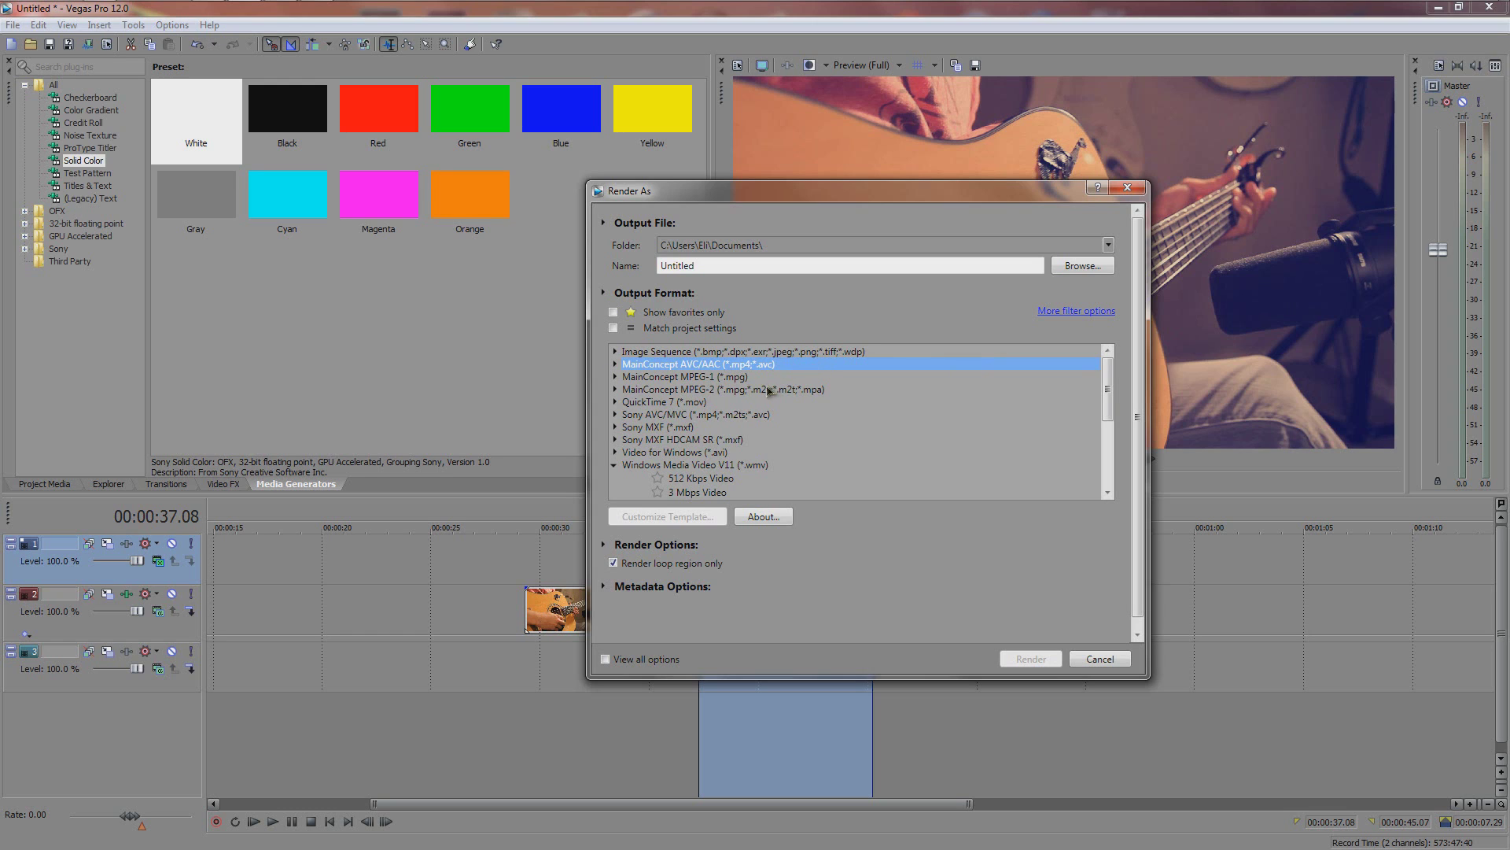
pyautogui.moveTo(1106, 387); pyautogui.dragTo(1108, 472)
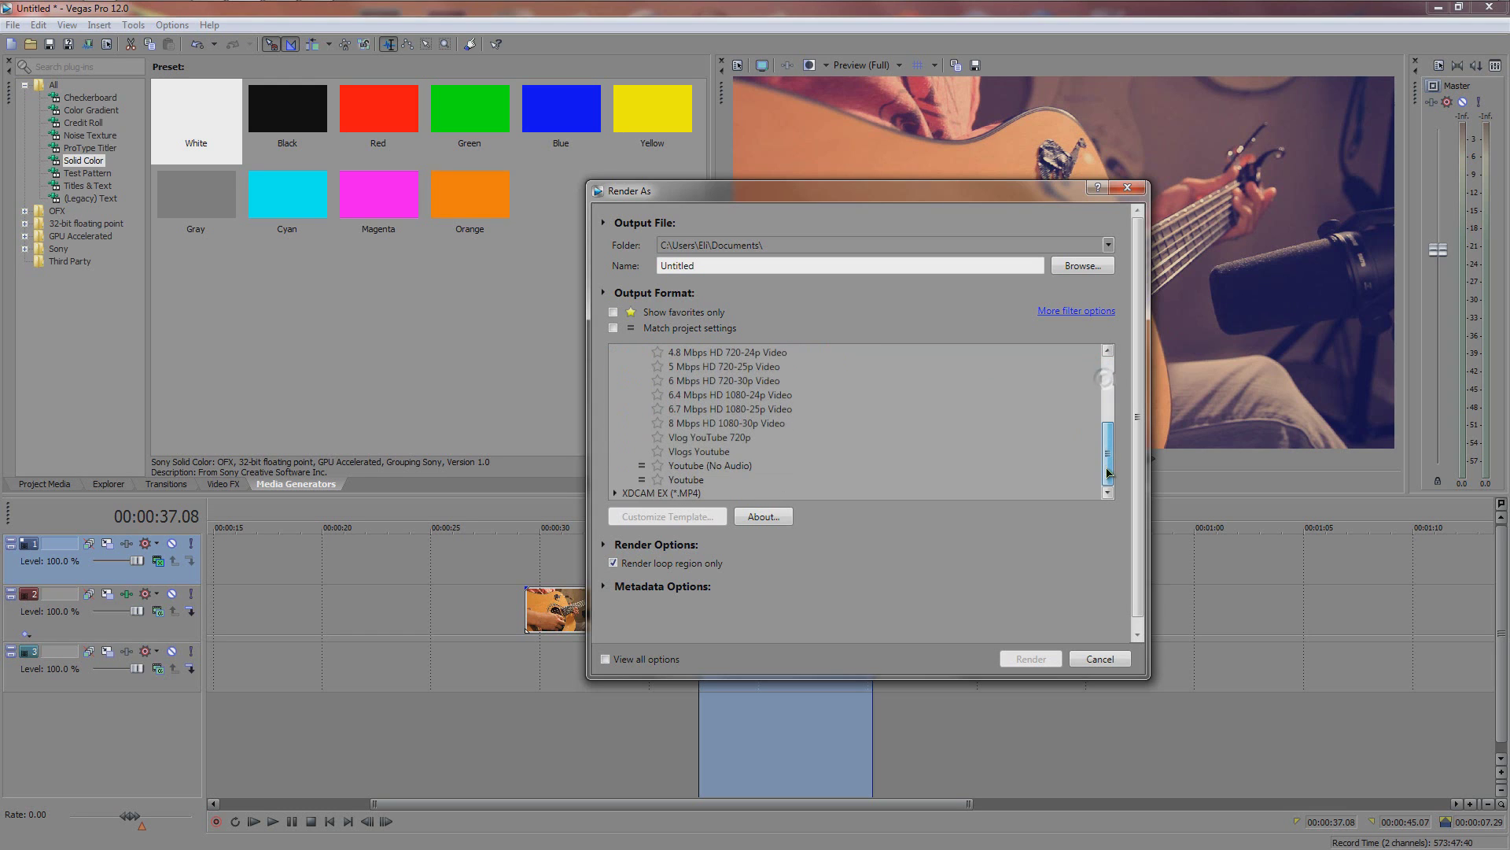
pyautogui.scroll(10, 1109, 438)
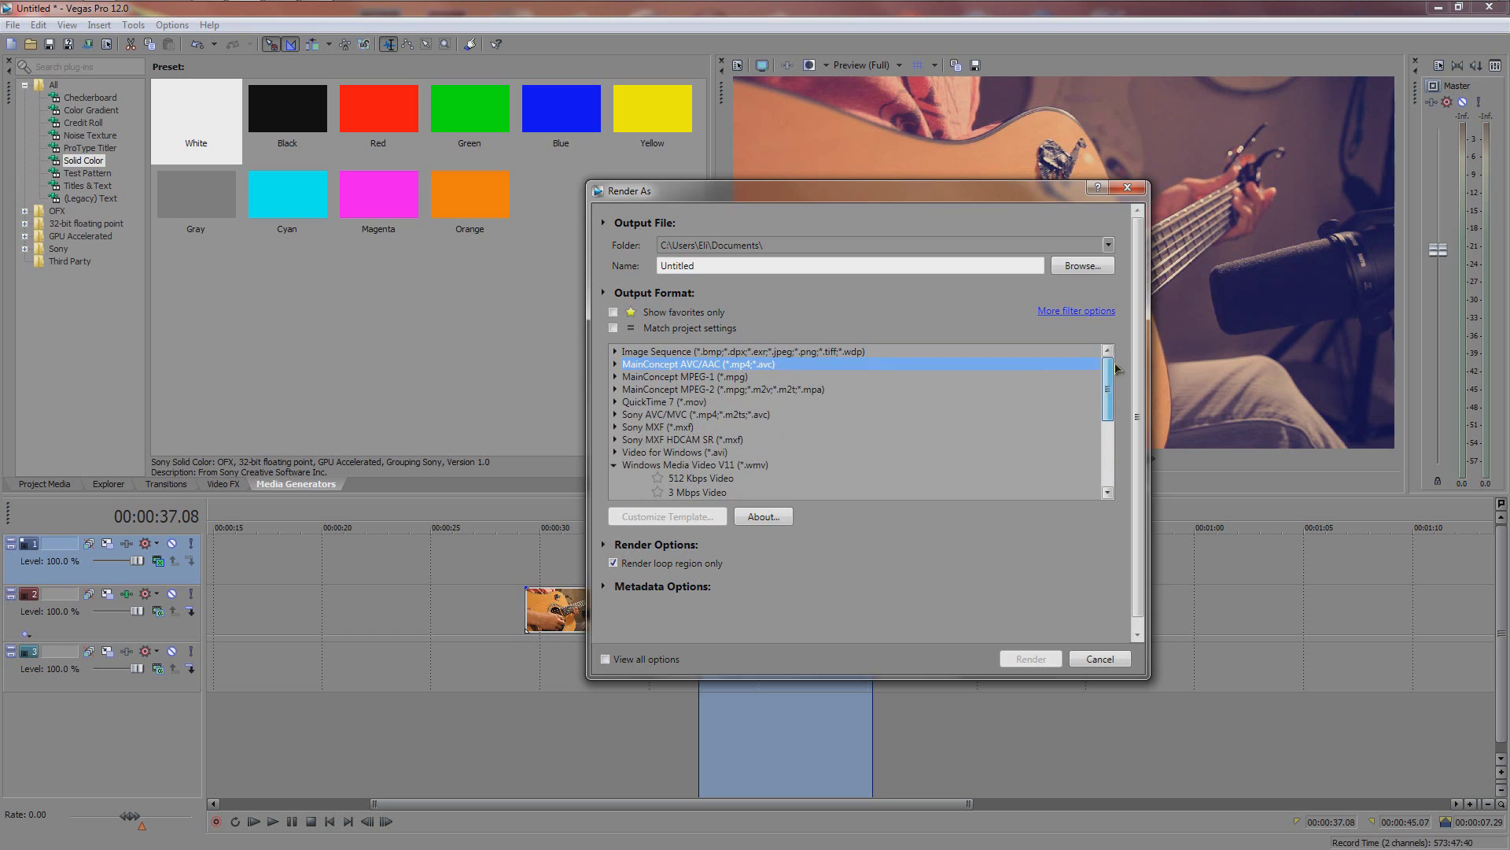
pyautogui.click(613, 365)
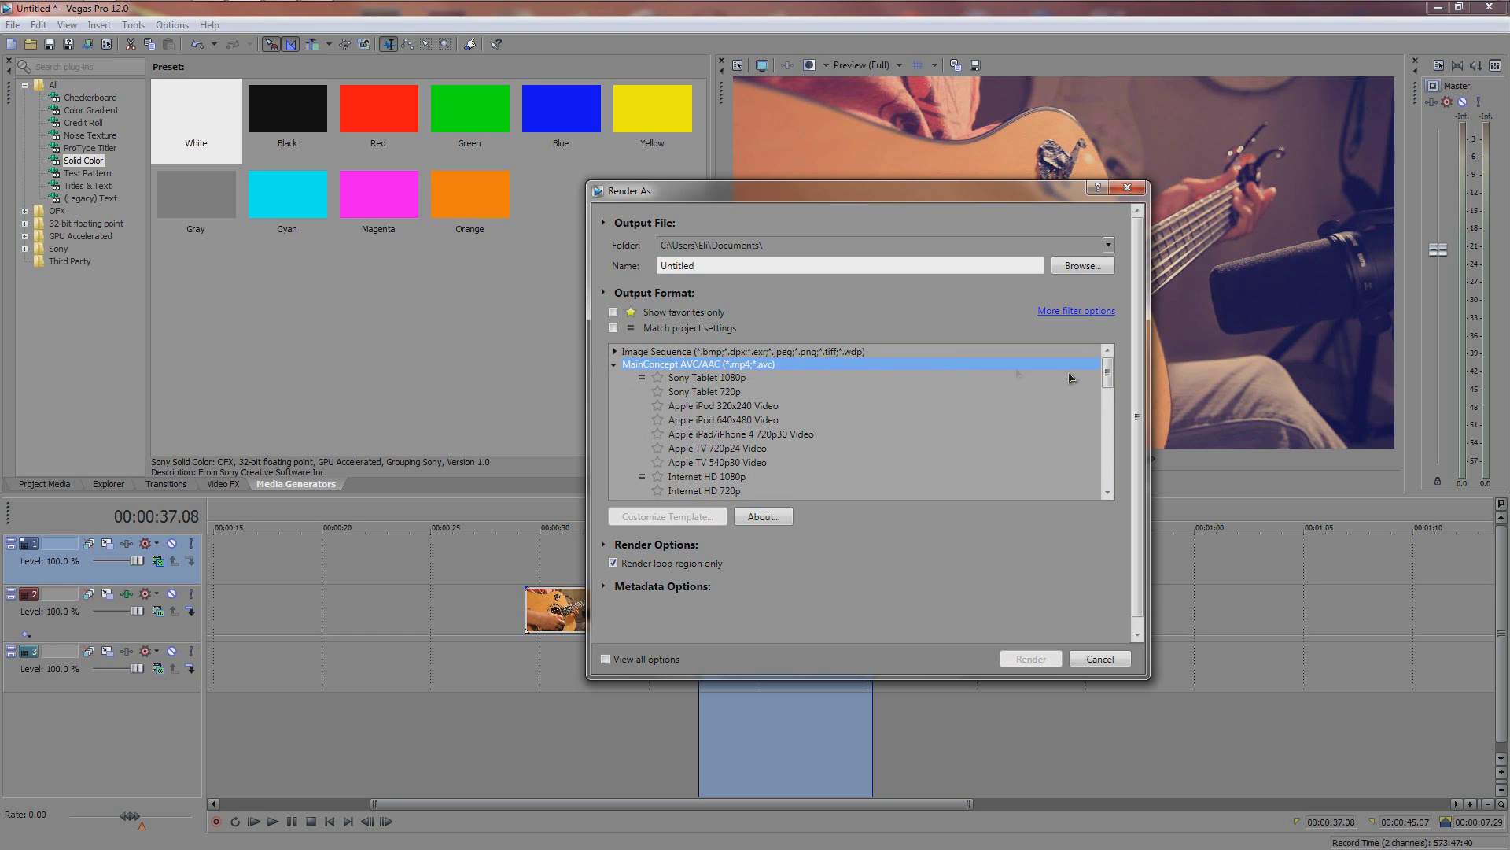
pyautogui.moveTo(1107, 372); pyautogui.dragTo(1108, 423)
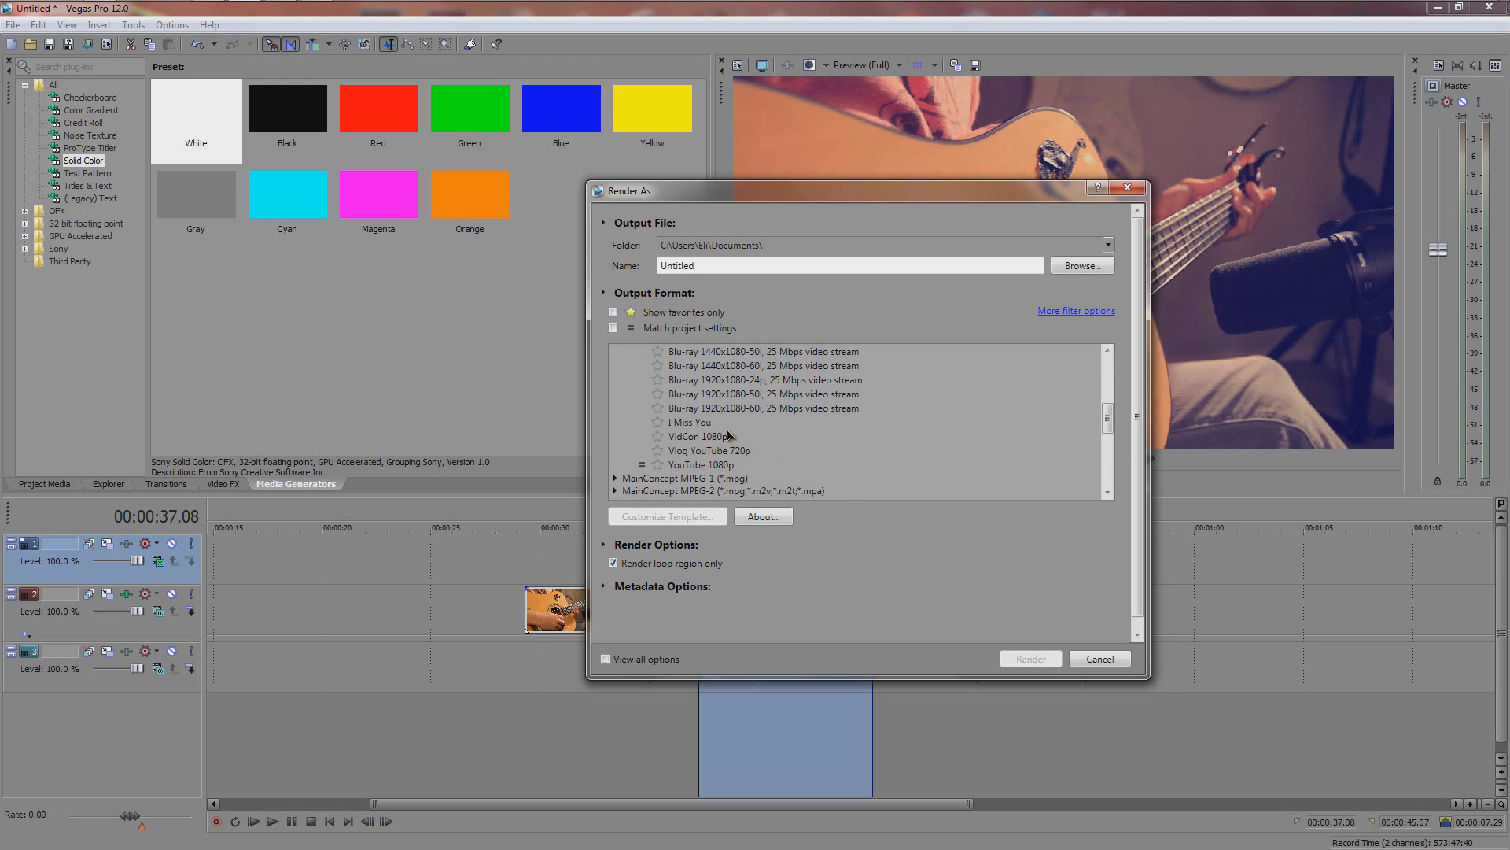
pyautogui.click(690, 466)
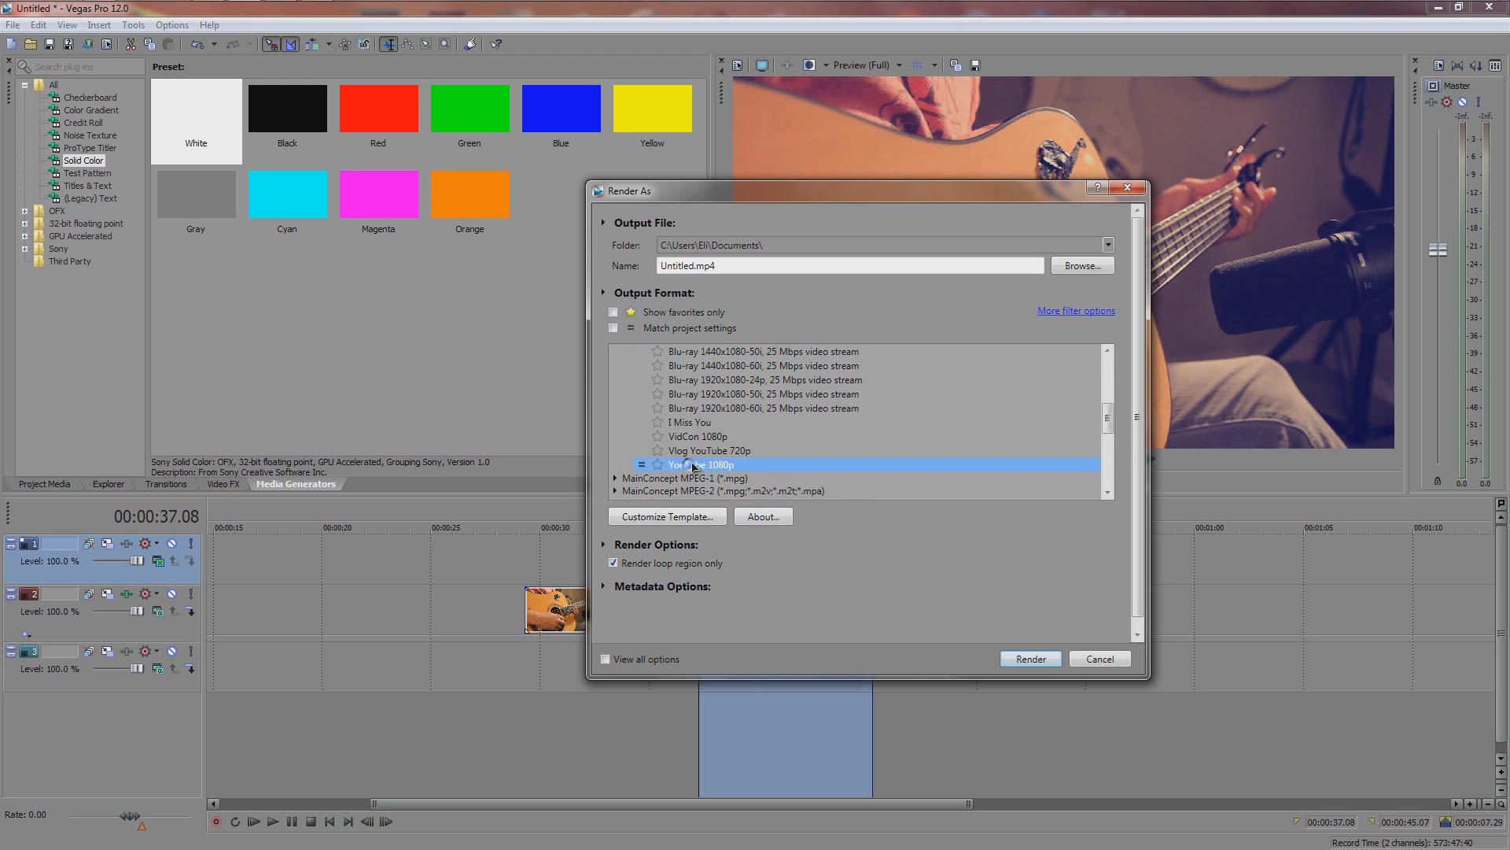
pyautogui.click(686, 524)
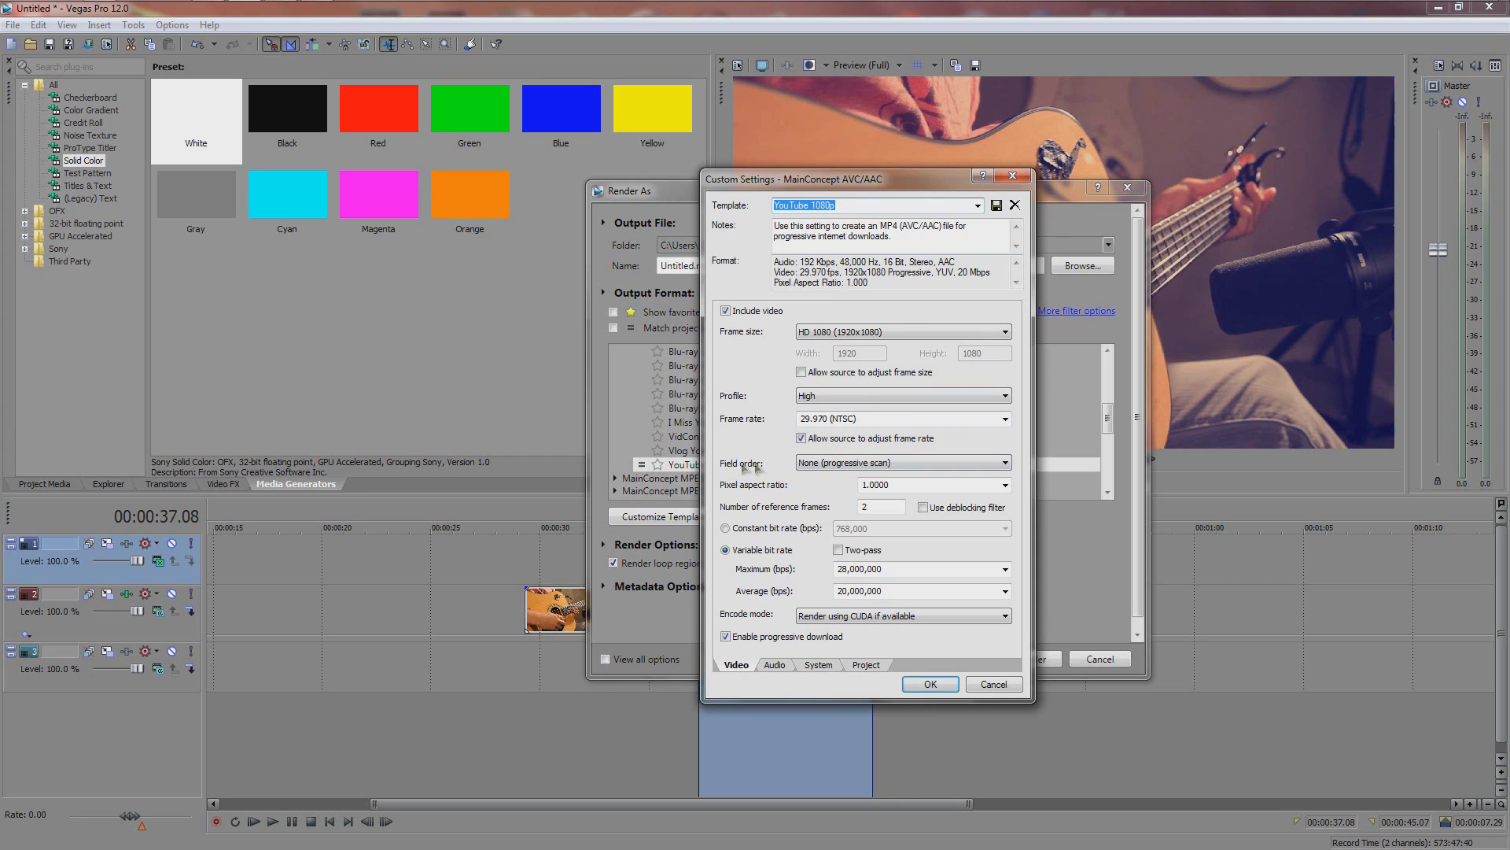
pyautogui.click(863, 464)
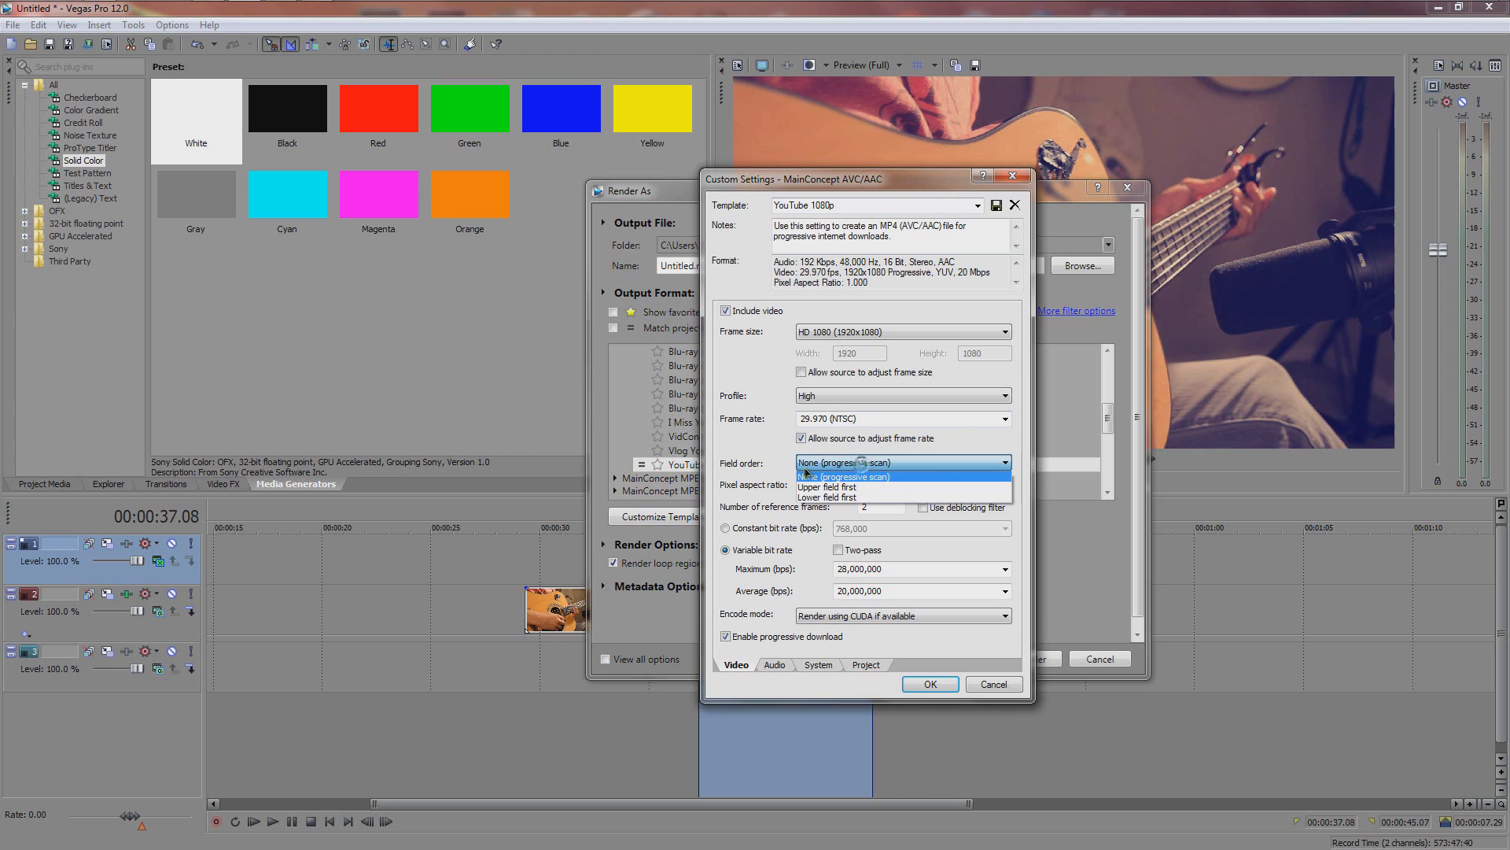
pyautogui.click(786, 474)
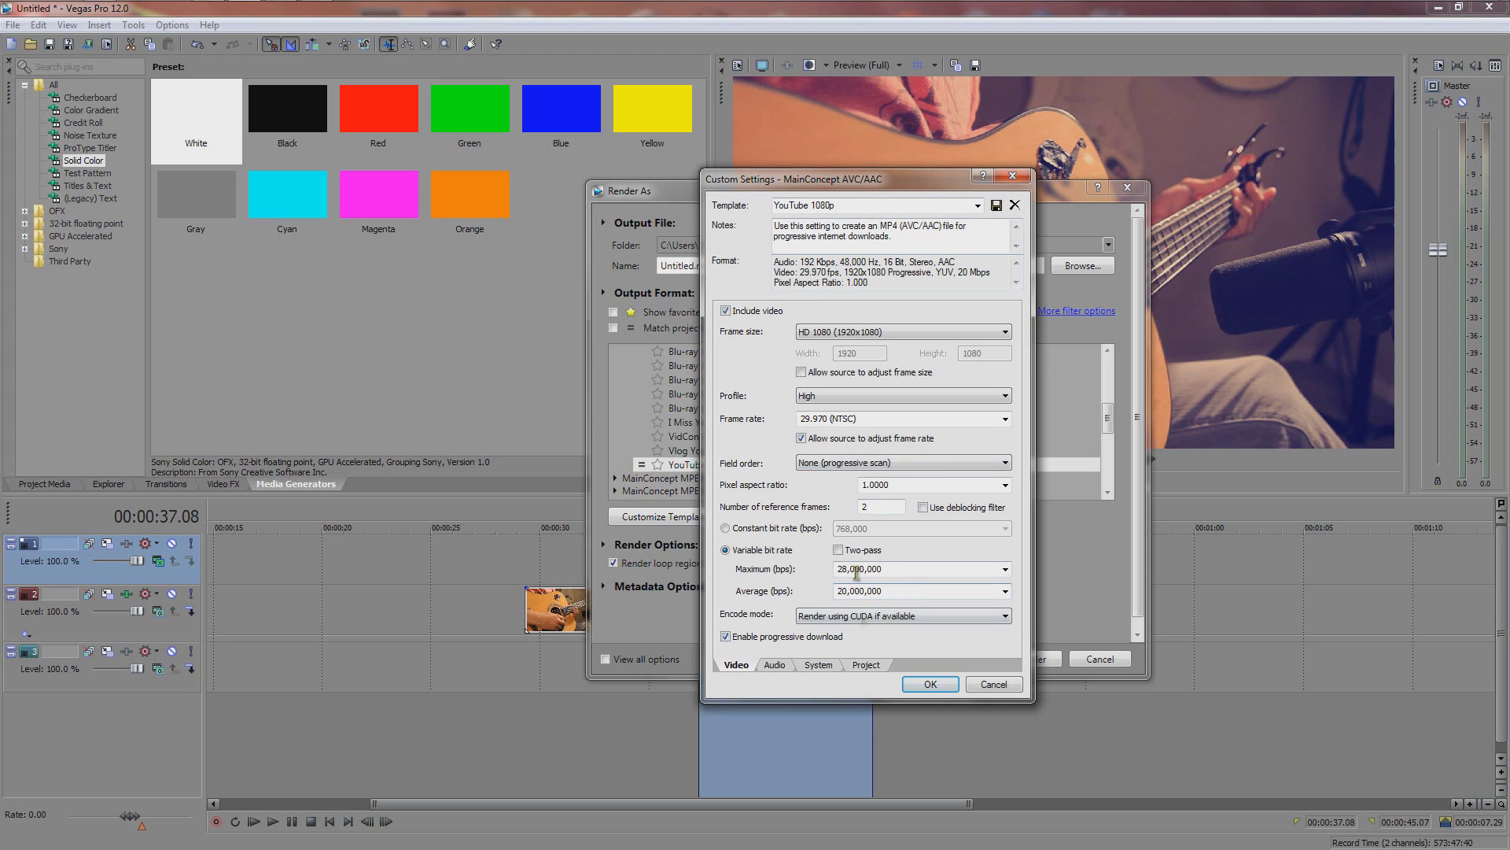
pyautogui.click(848, 617)
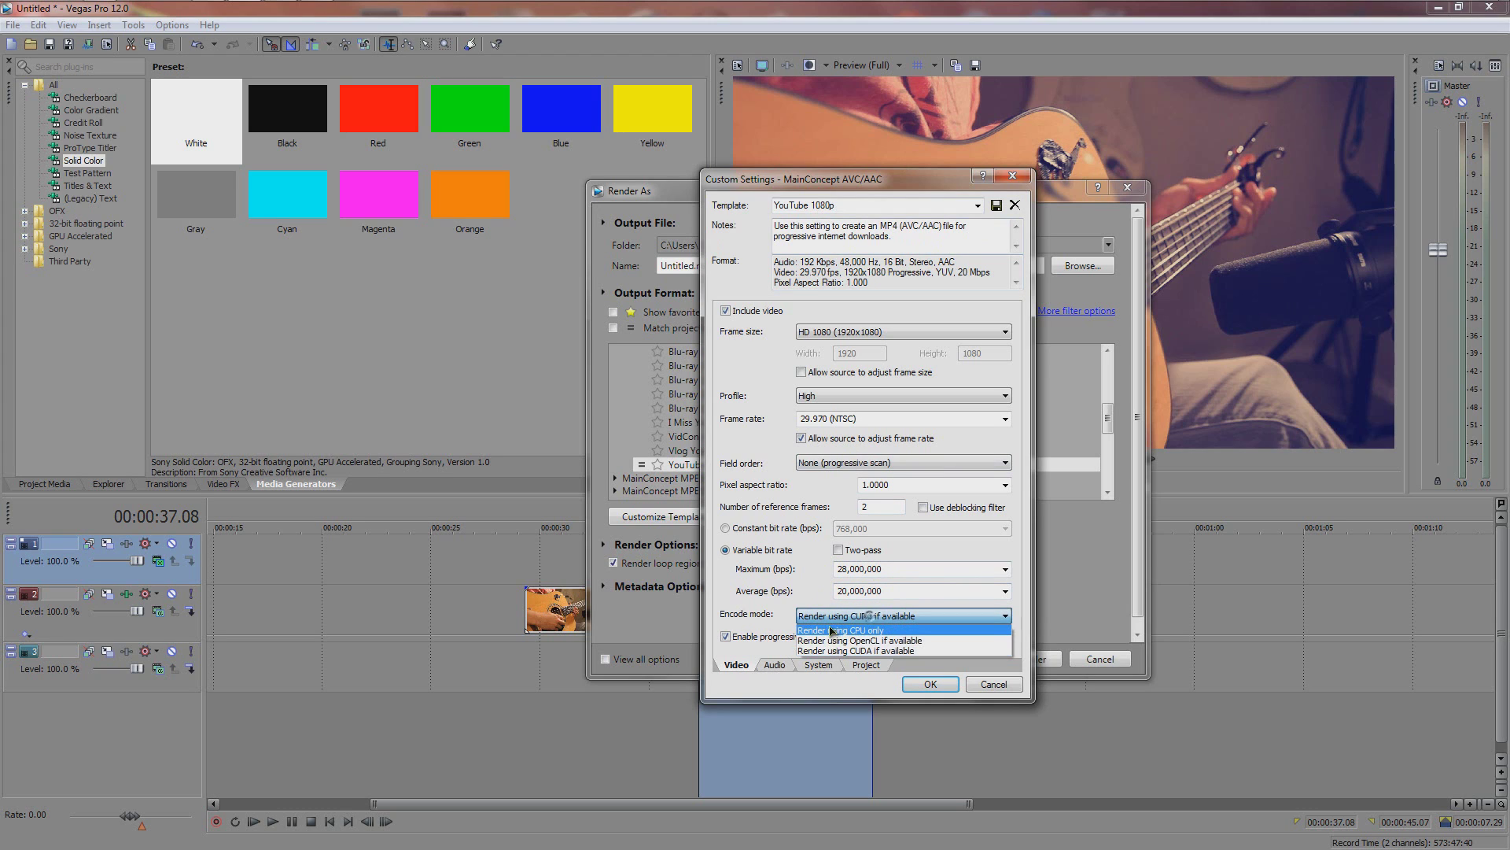
pyautogui.click(853, 620)
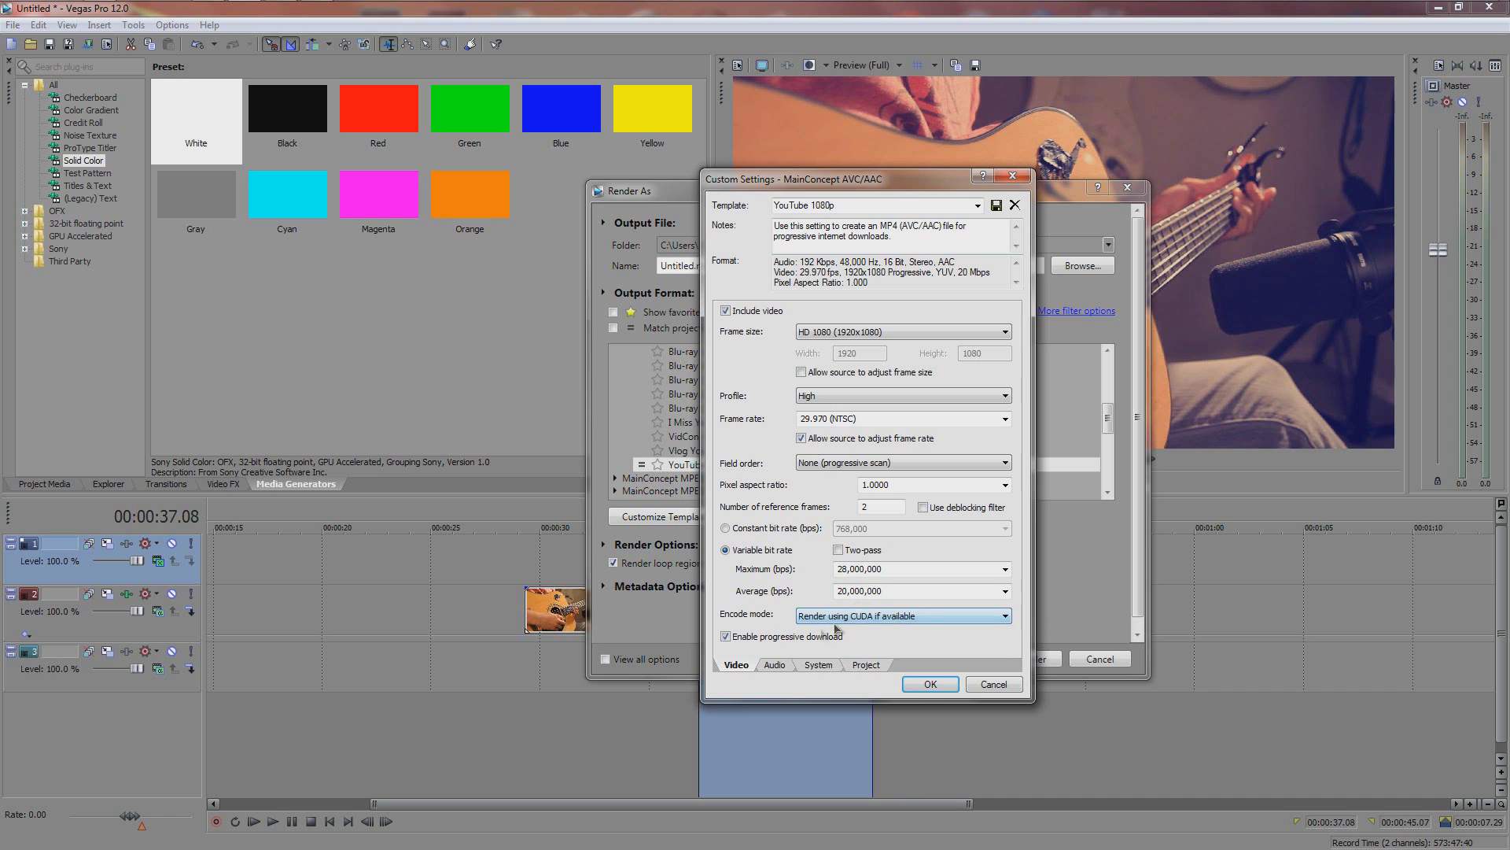
pyautogui.click(776, 666)
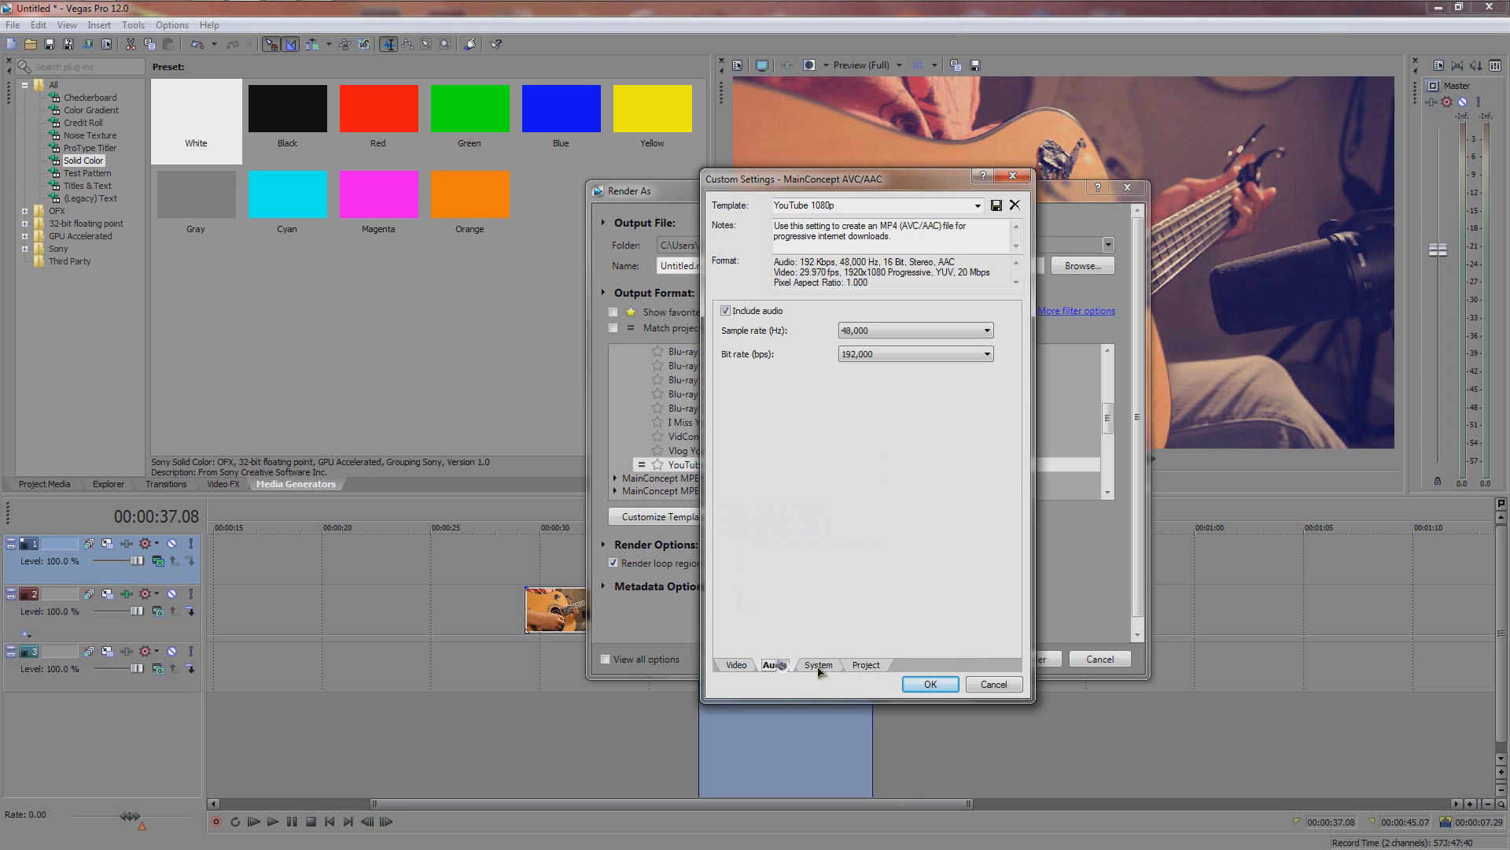
pyautogui.click(737, 666)
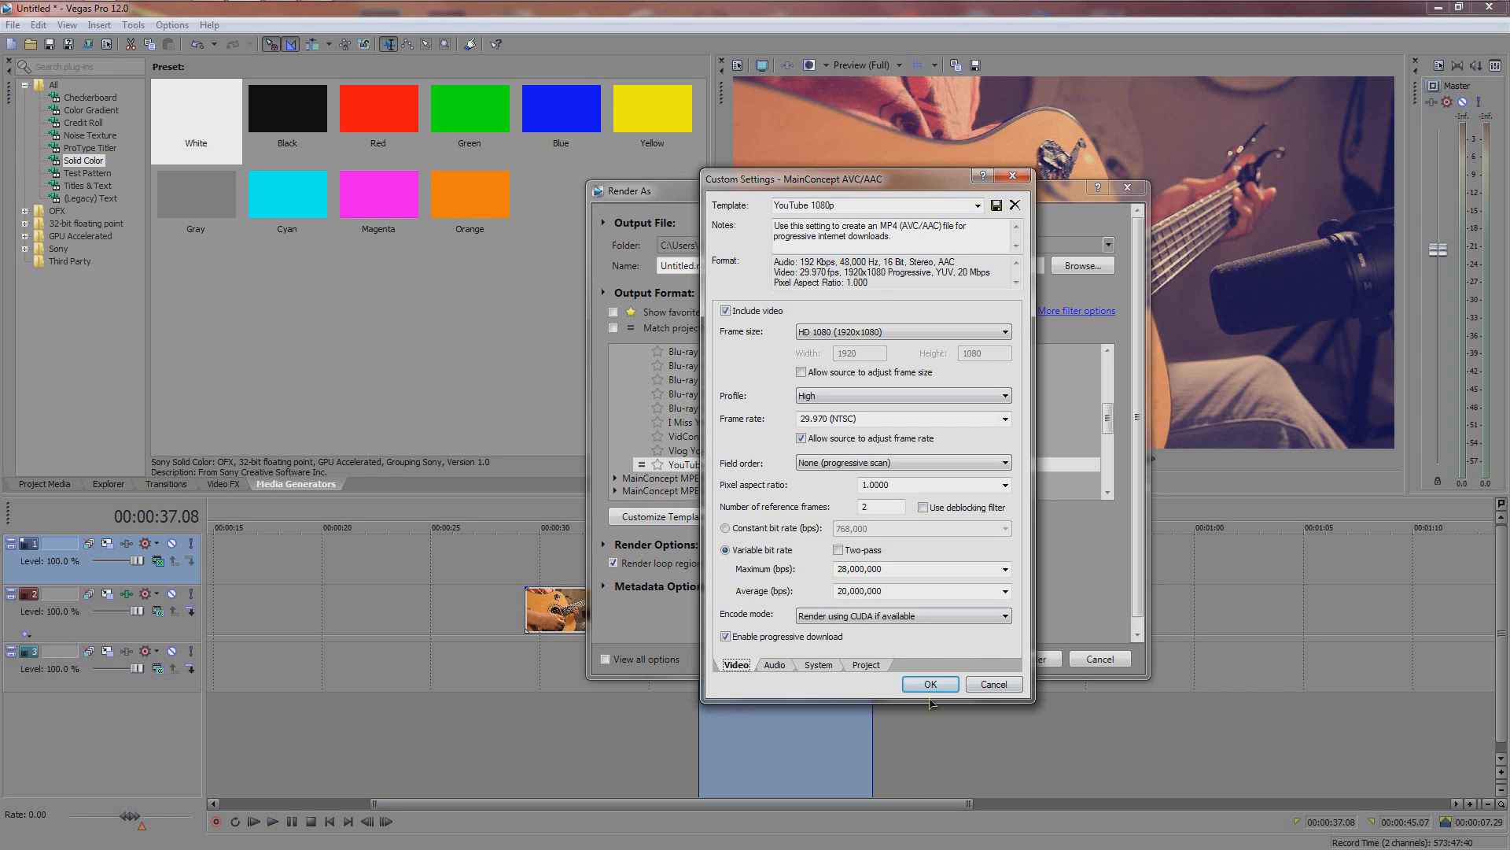
pyautogui.click(931, 687)
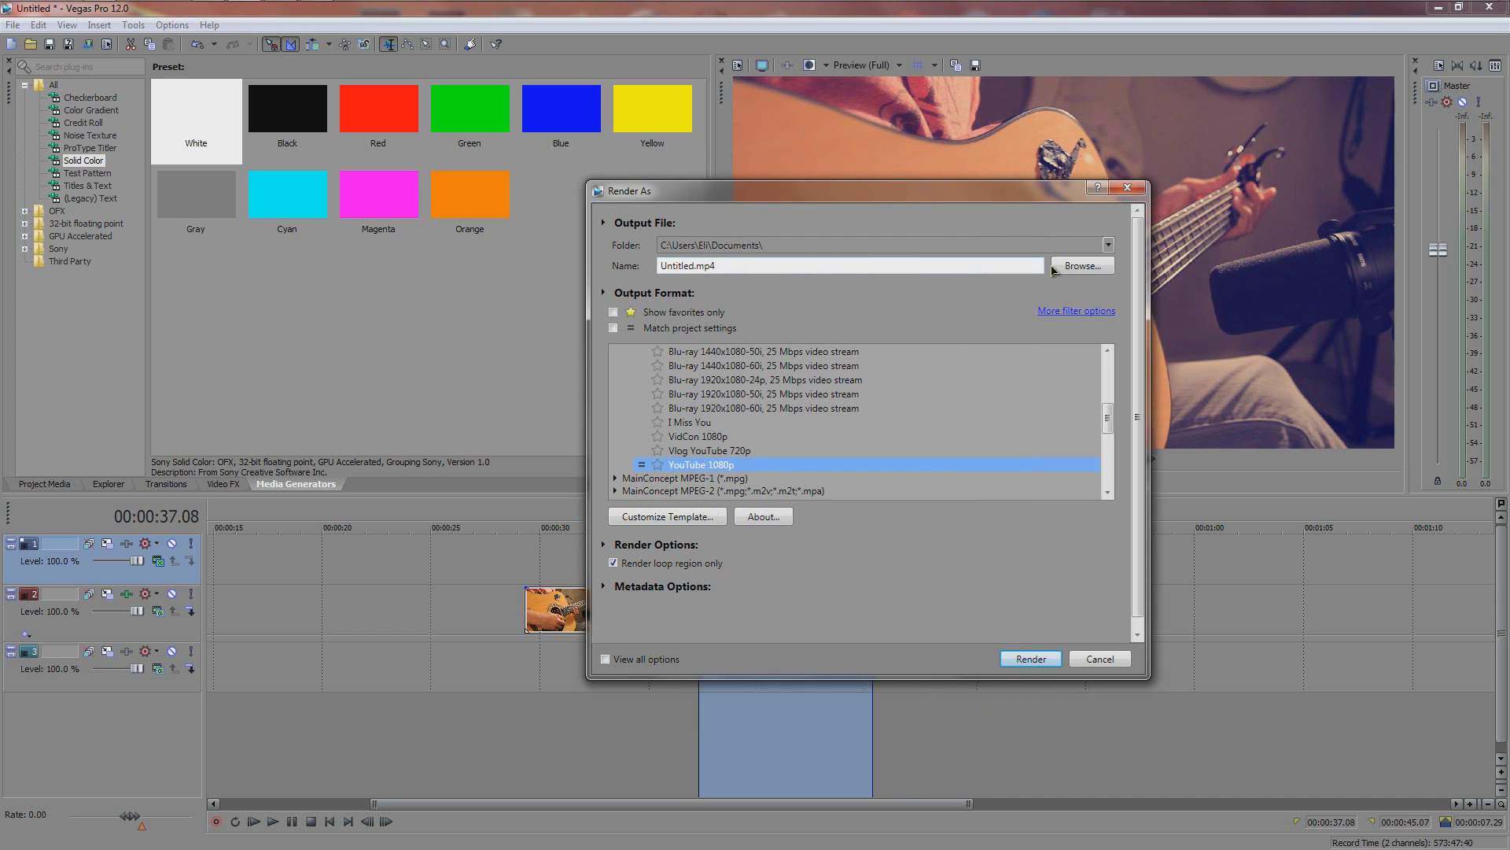
# - Render to Poo.mp4 in the Desktop's Nashville Effect (Instagram) folder
pyautogui.click(894, 264)
pyautogui.doubleClick(896, 262)
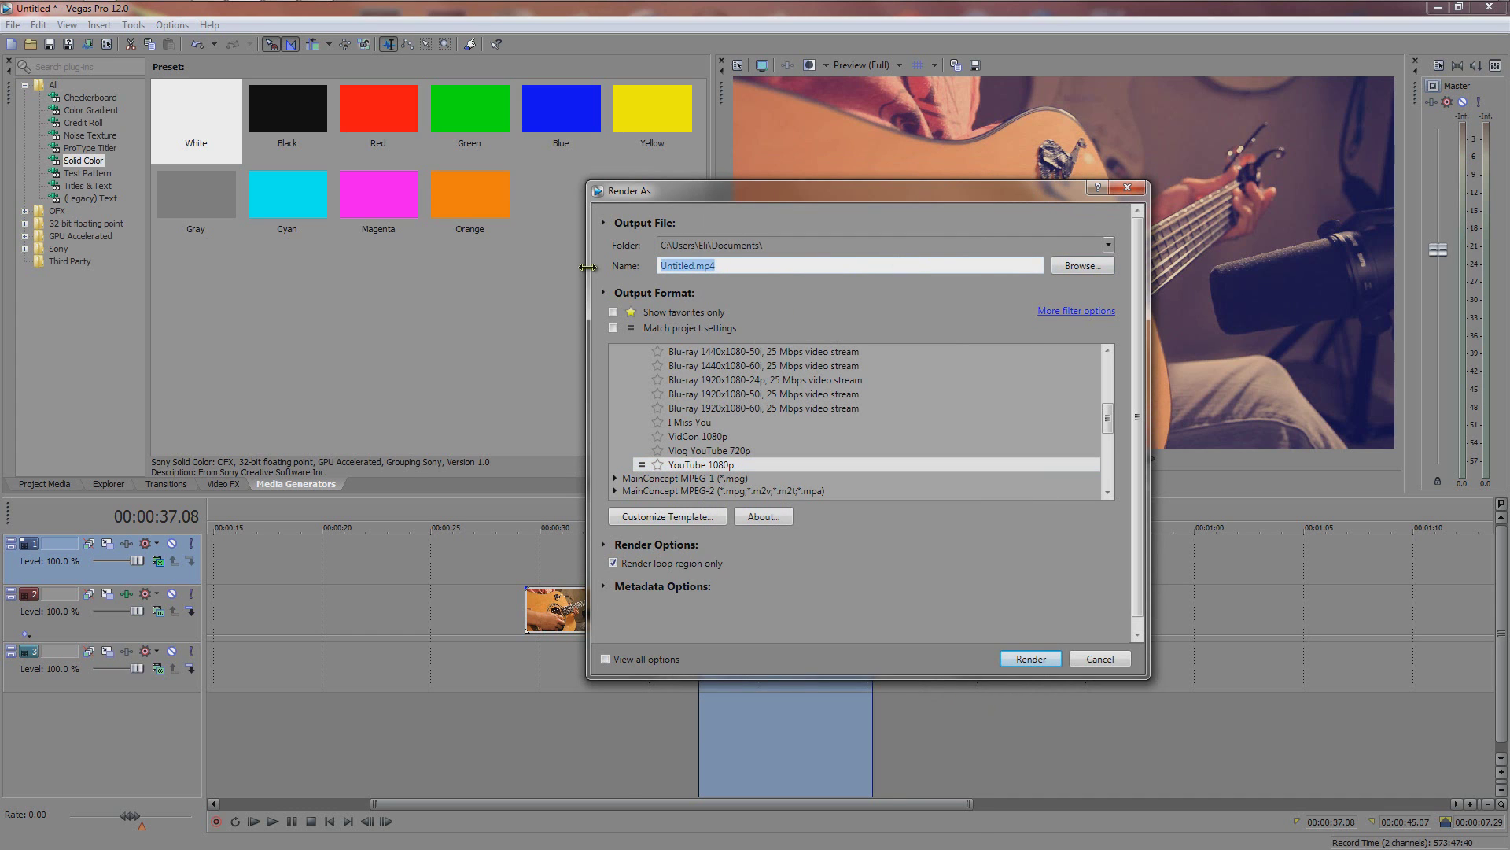
pyautogui.write('Poo')
pyautogui.click(1067, 266)
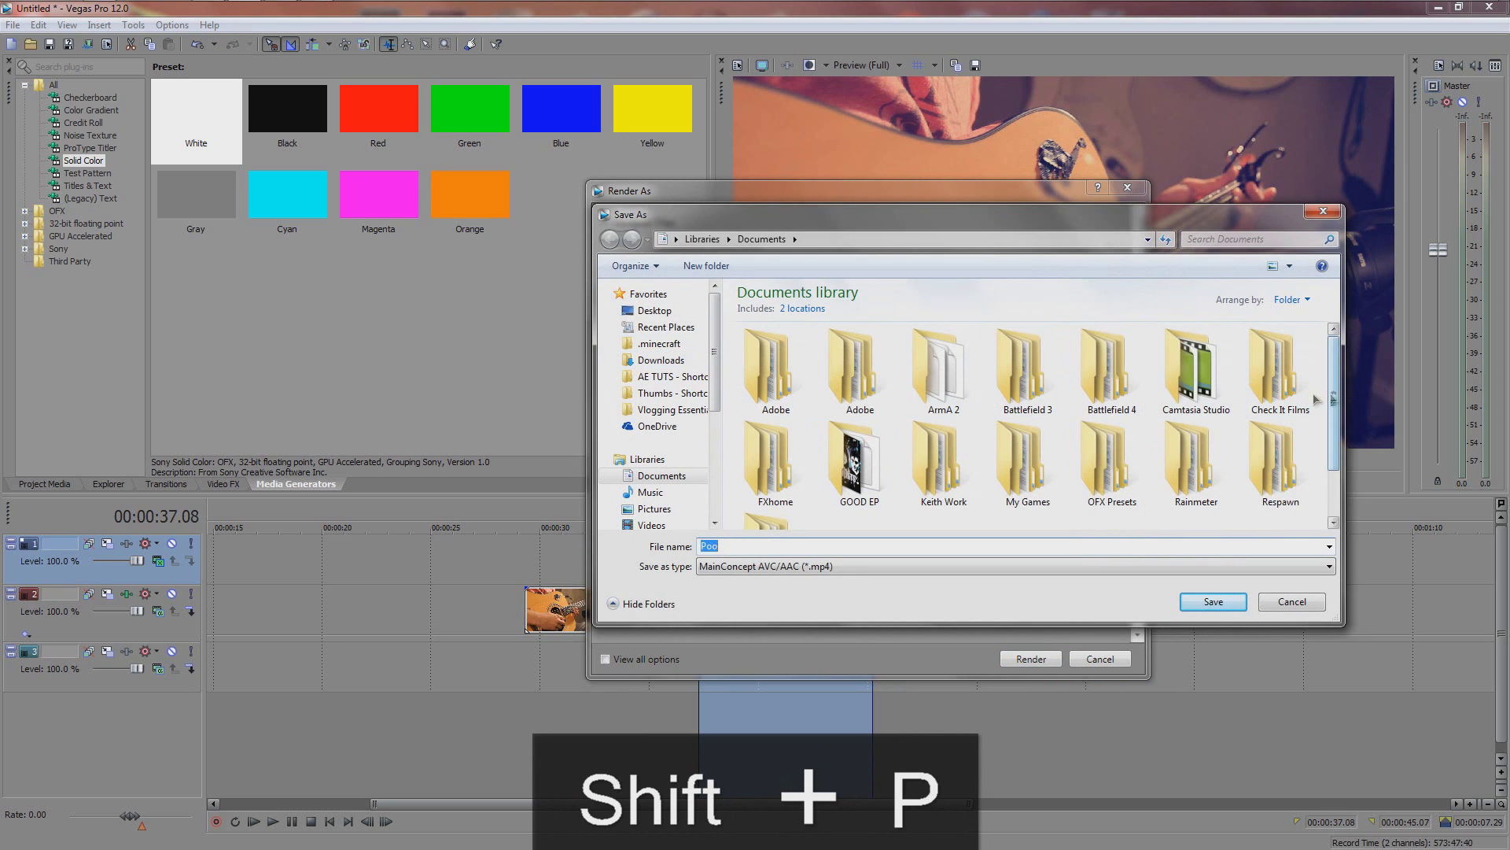
pyautogui.click(654, 310)
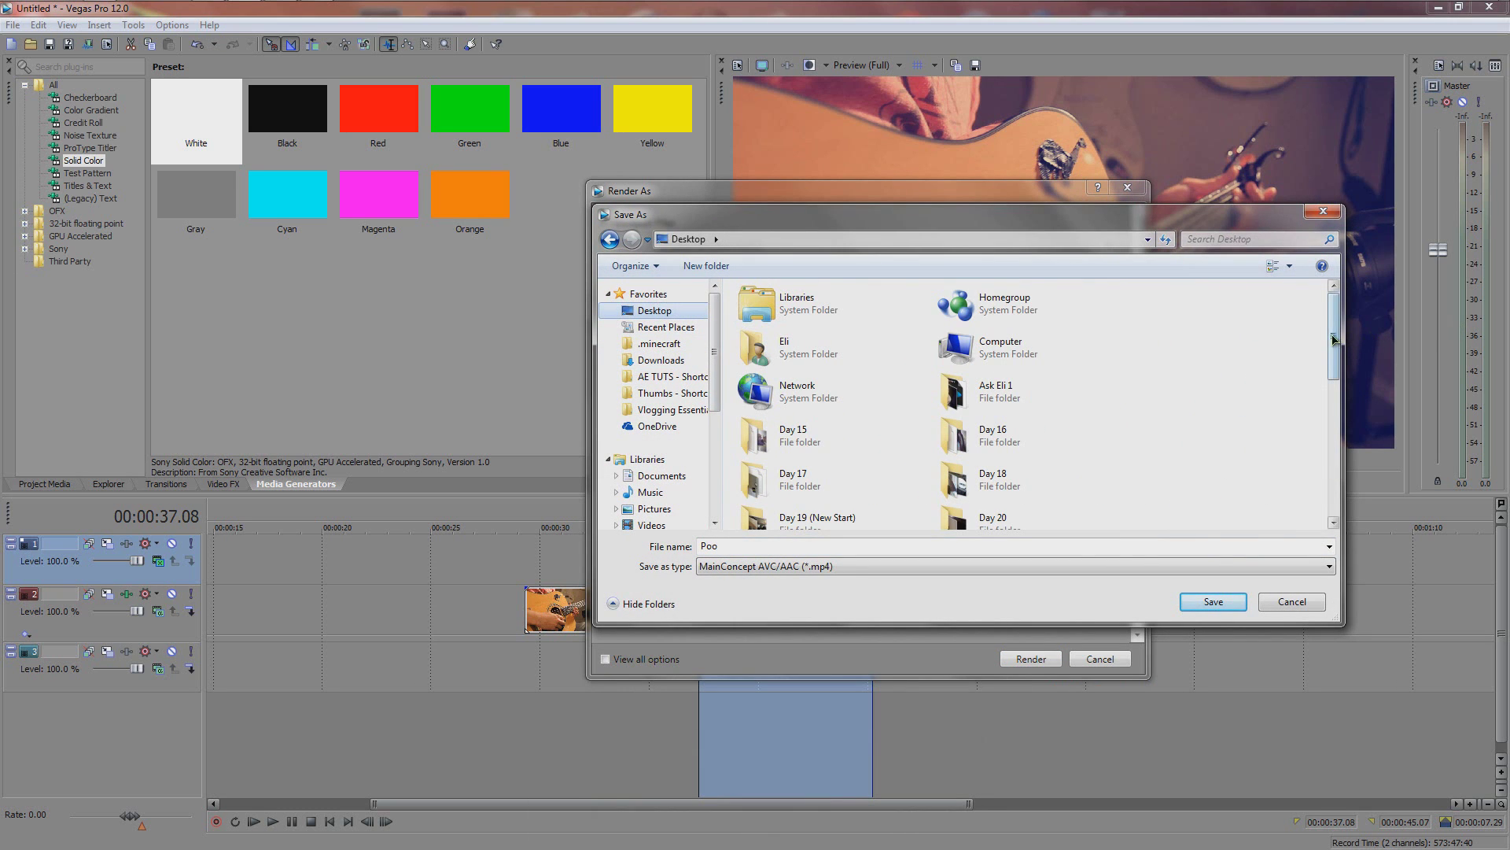
pyautogui.moveTo(1333, 338); pyautogui.dragTo(1331, 502)
pyautogui.doubleClick(1027, 478)
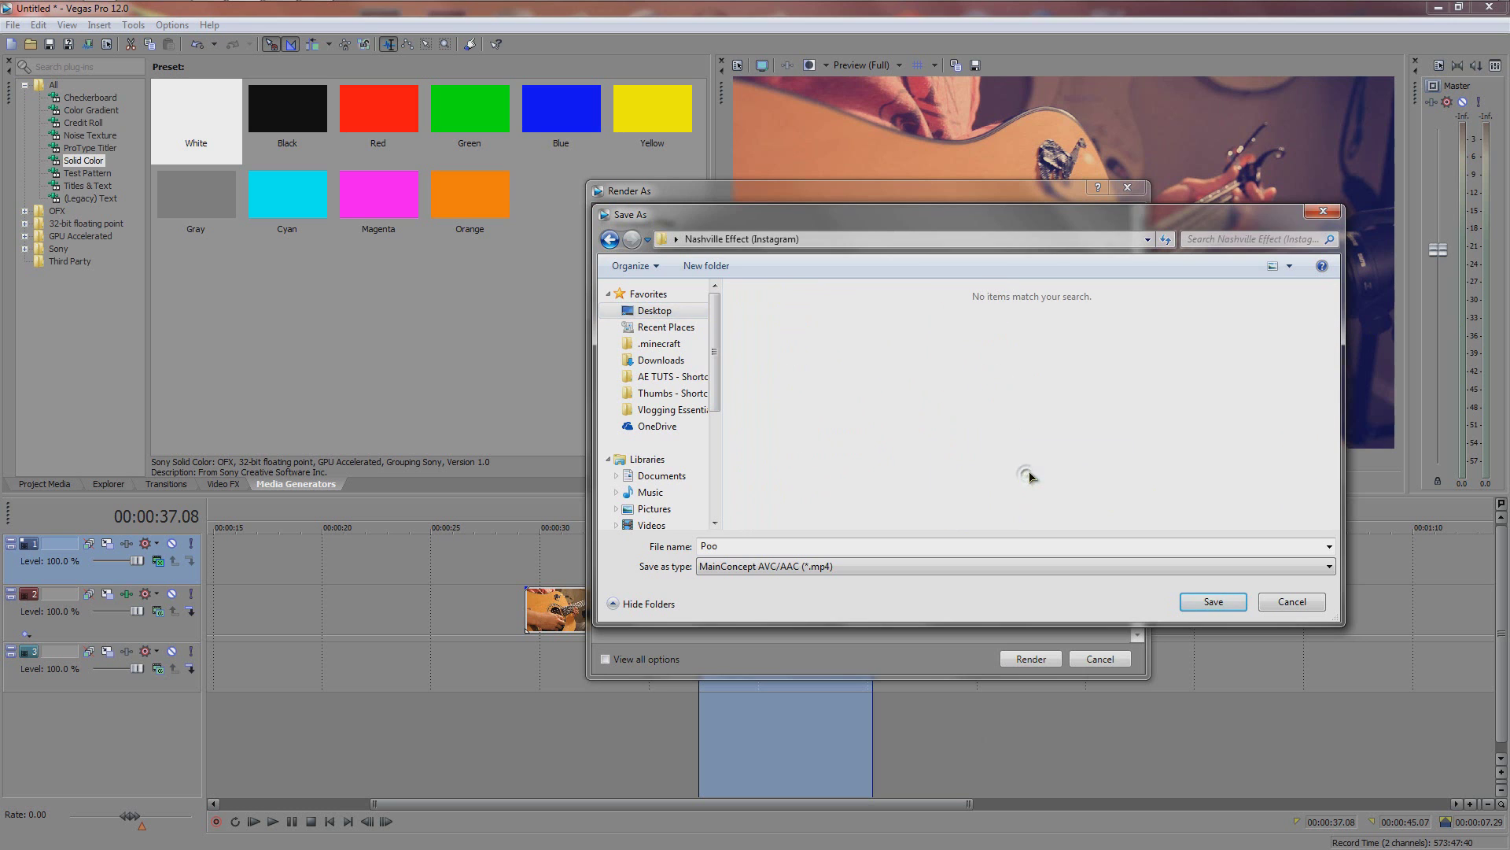
pyautogui.click(805, 546)
pyautogui.click(1213, 603)
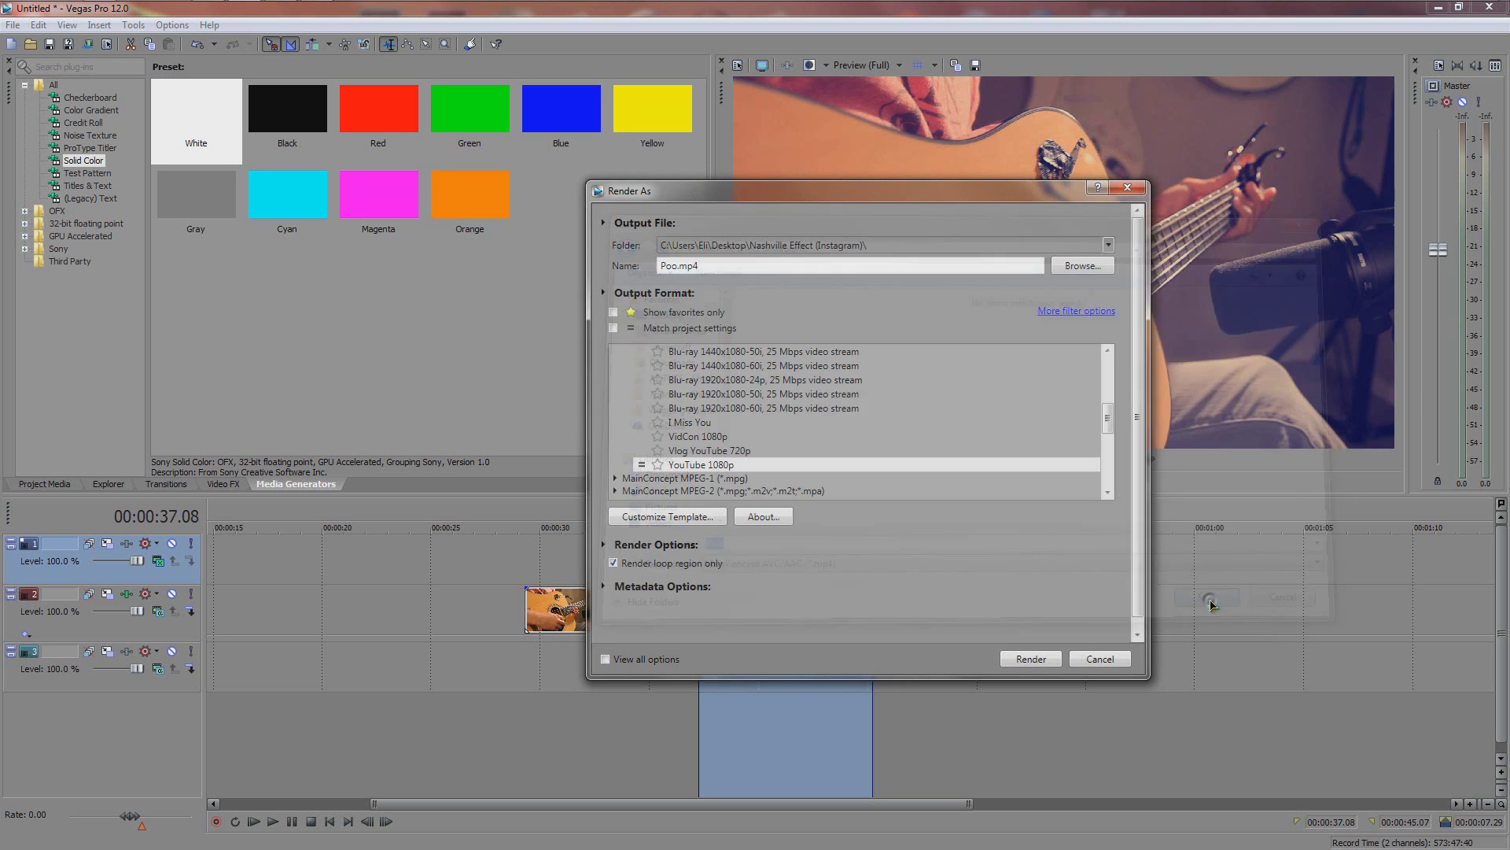
pyautogui.click(1040, 657)
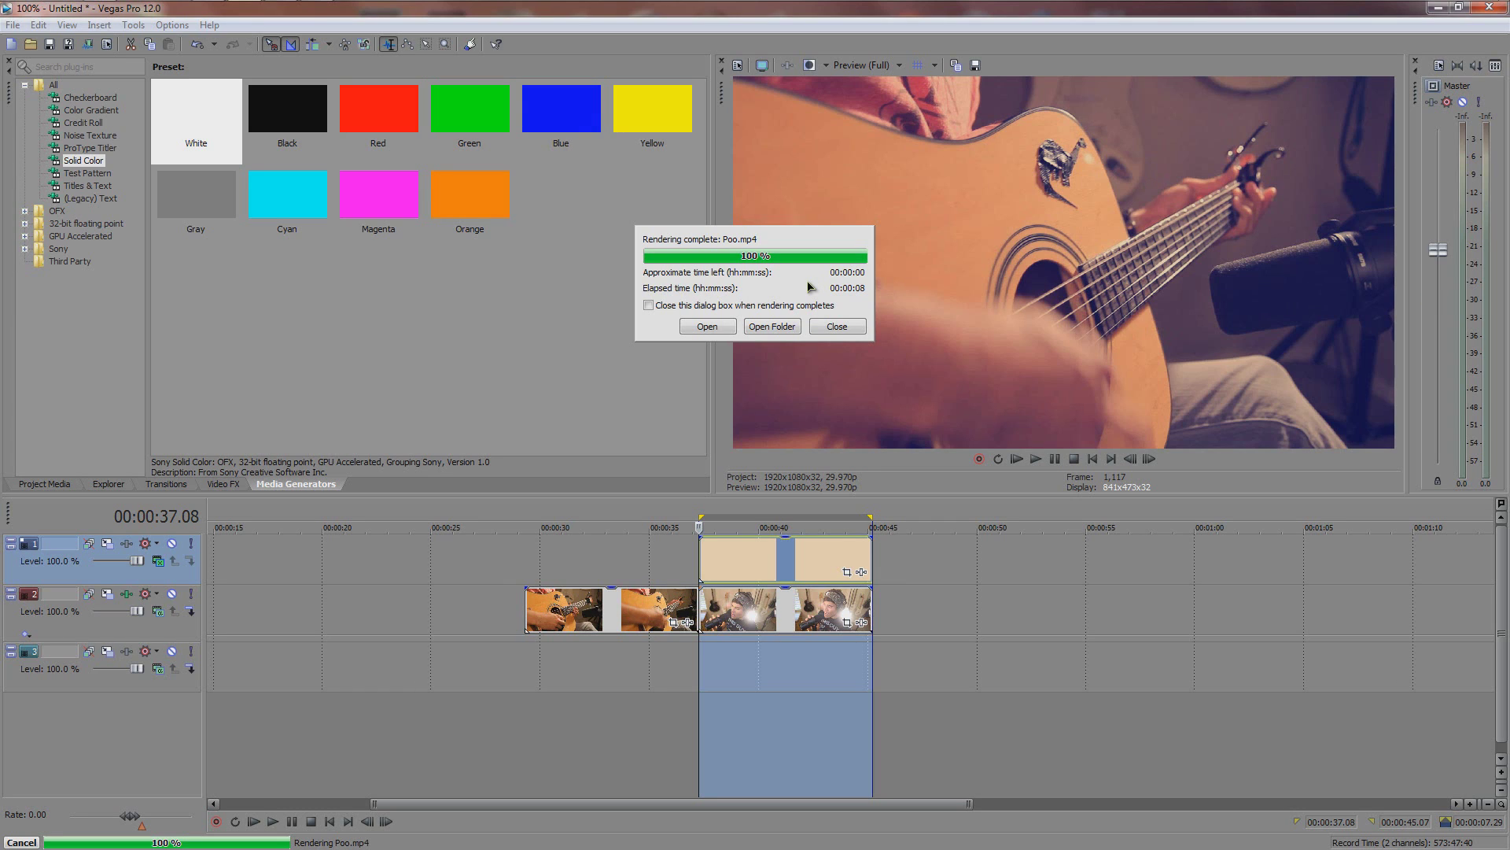
# - Dismiss the Poo.mp4 render-complete notice and minimise Vegas Pro to the desktop
pyautogui.click(837, 327)
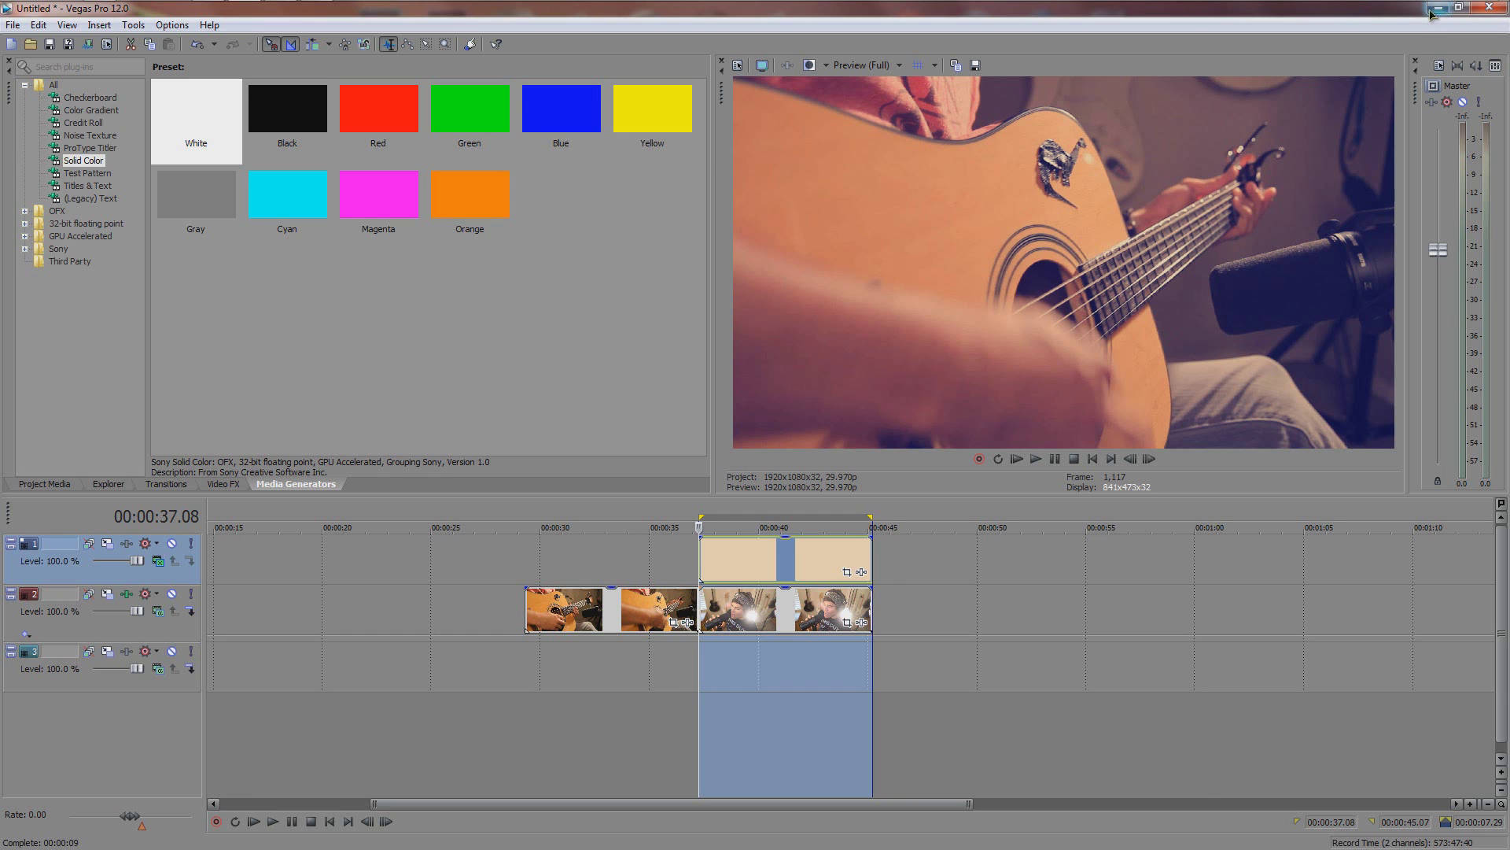
pyautogui.click(1435, 11)
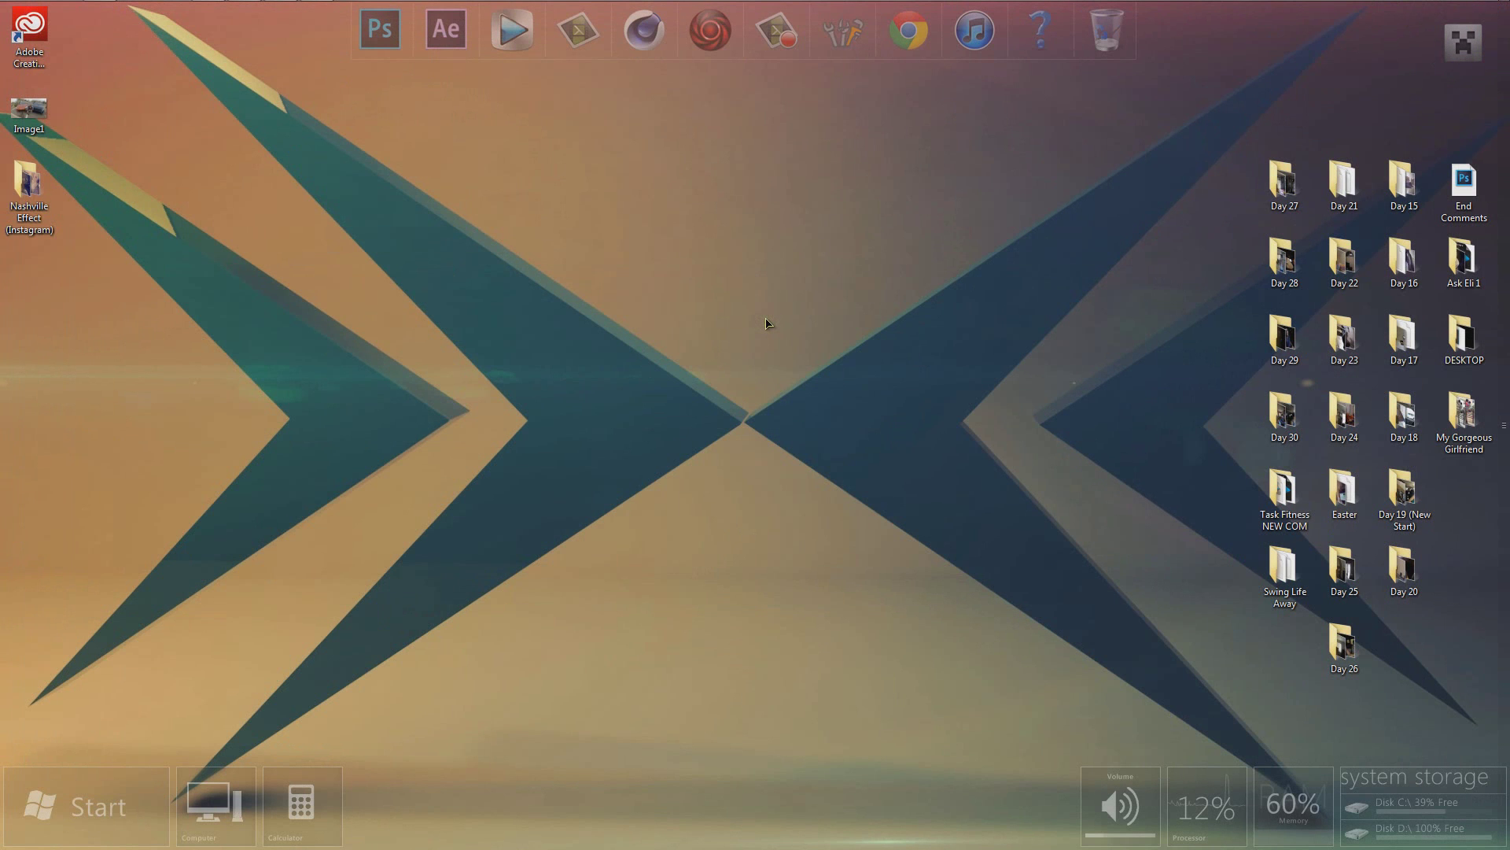